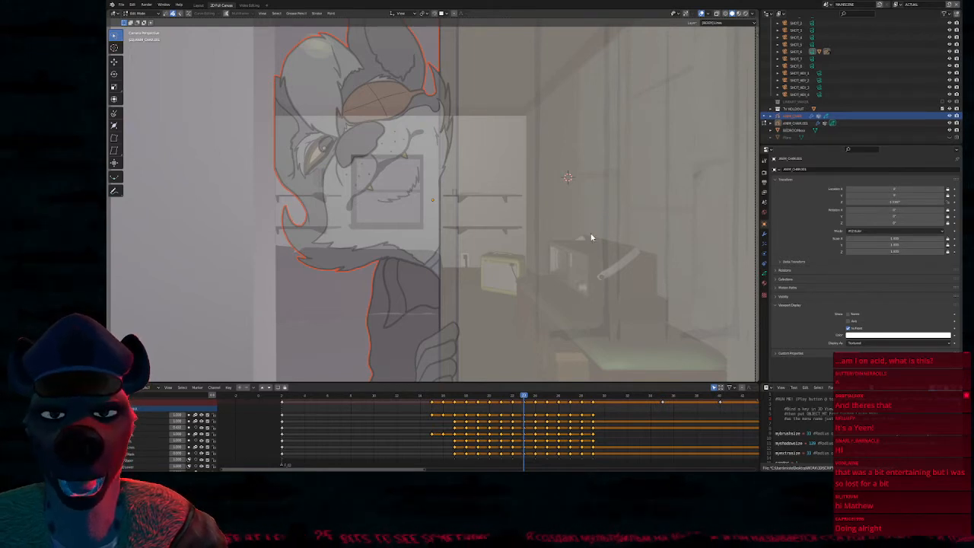
scroll(552, 242, "down", 1)
scroll(550, 257, "up", 1)
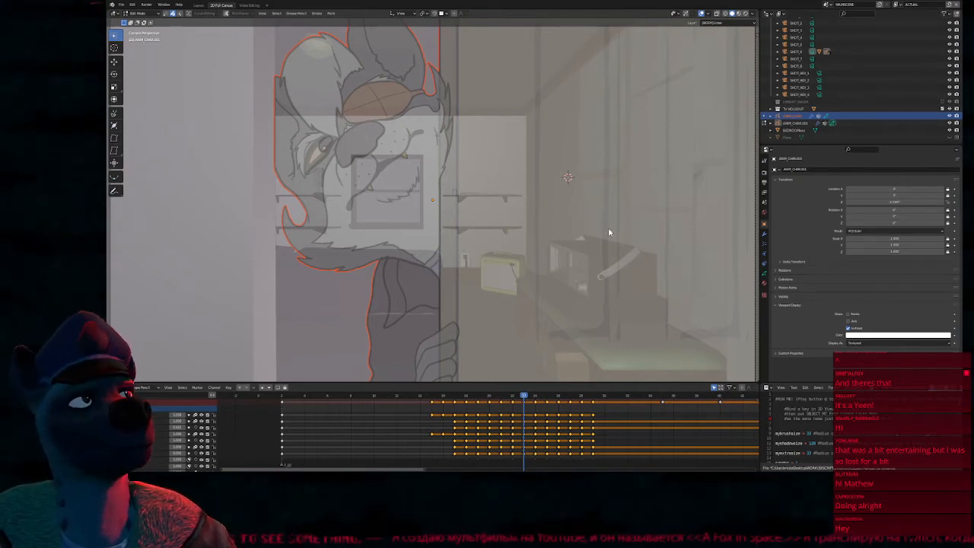
mouse_move(567, 316)
middle_mouse_down("shift")
mouse_move(579, 261)
mouse_move(546, 296)
mouse_move(565, 317)
middle_mouse_up("shift")
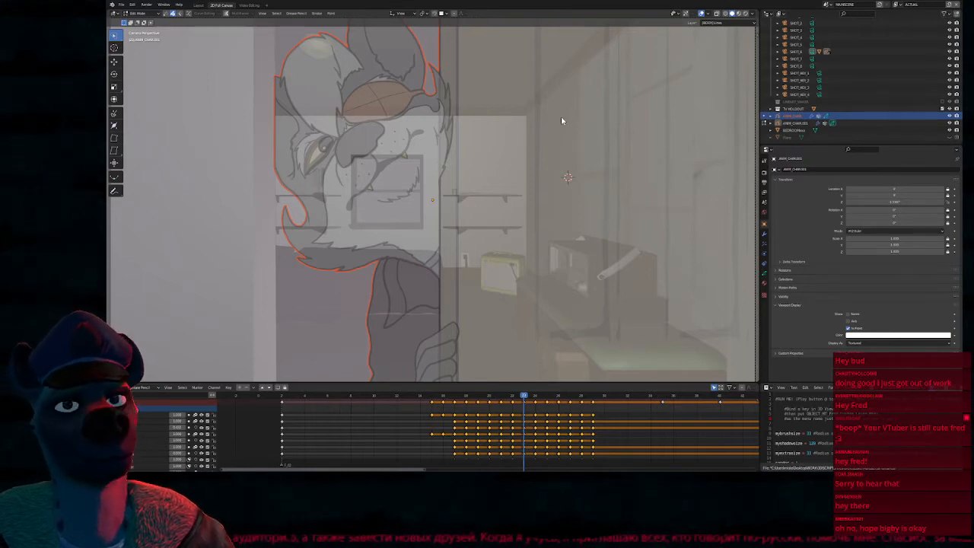
Switch the active Grease Pencil object from Edit Mode to Draw Mode and move the playhead to frame 29
scroll(542, 202, "down", 1)
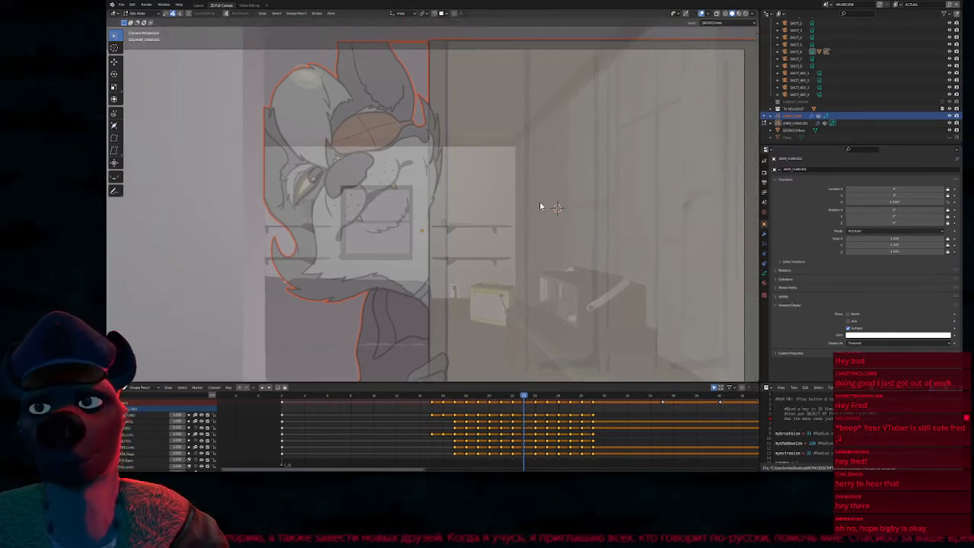
middle_click_drag(541, 203, 551, 172, "shift")
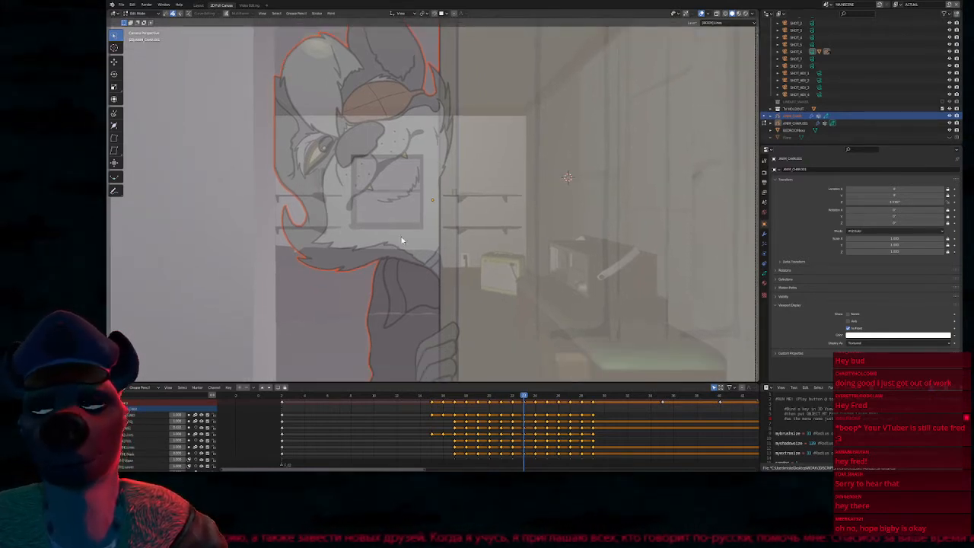
key("Tab")
mouse_move(494, 219)
middle_mouse_down("shift")
mouse_move(538, 222)
mouse_move(551, 195)
mouse_move(501, 210)
middle_mouse_up("shift")
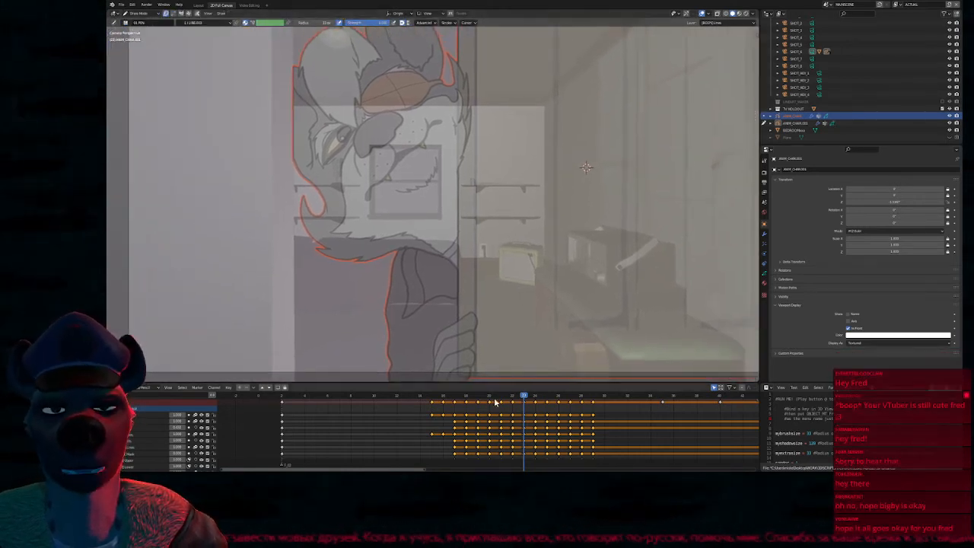
scroll(373, 420, "down", 4)
left_click_drag(282, 399, 350, 396)
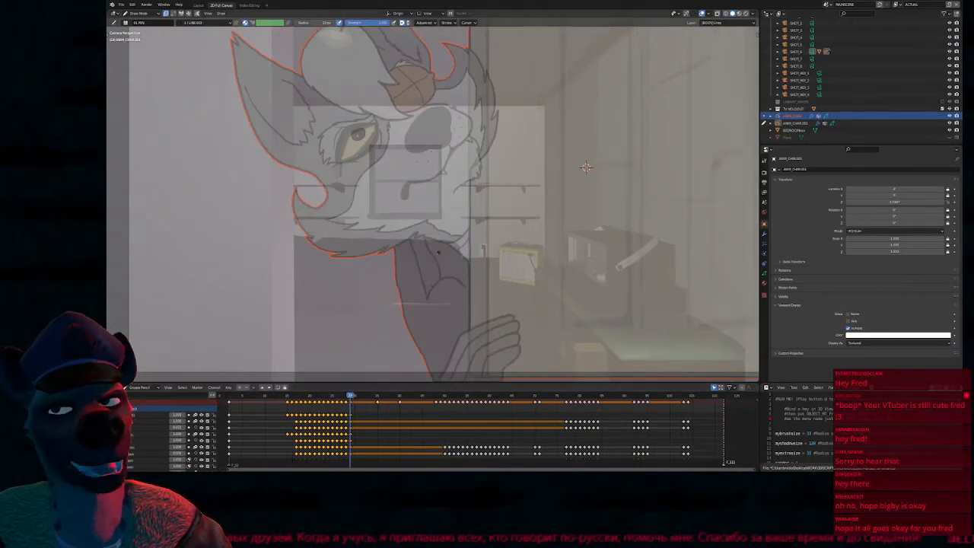
Compare the wolf drawing at frame 29 with and without the viewport overlays
key("alt+shift+z")
key("alt+shift+z")
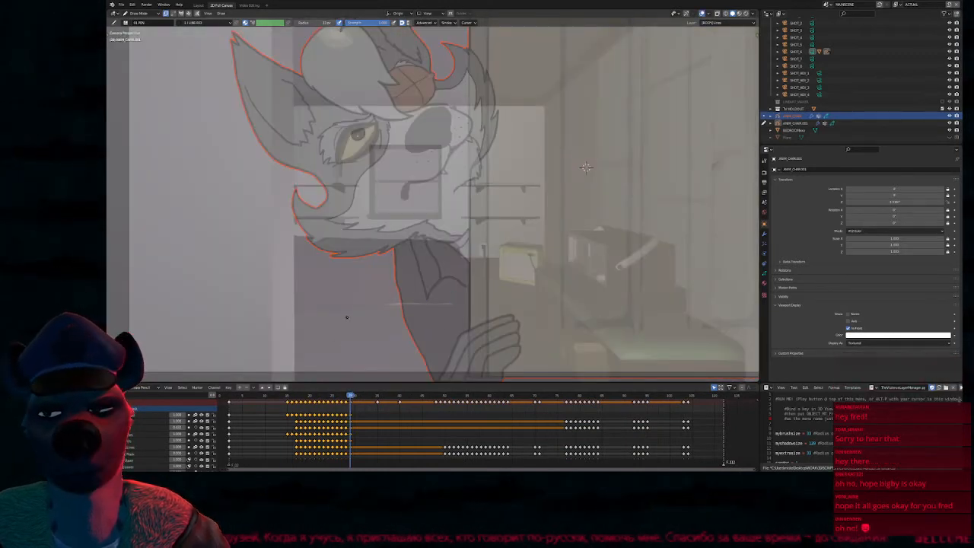
key("alt+shift+z")
key("alt+shift+z")
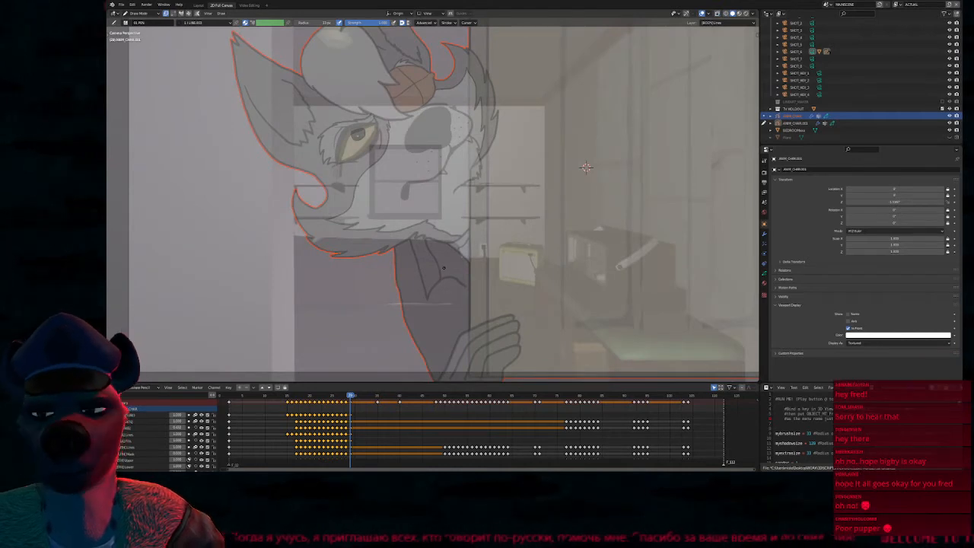
Switch to the wolf character's Grease Pencil object in Draw Mode and move the playhead to frame 32
key("ctrl+Tab")
left_click(428, 236)
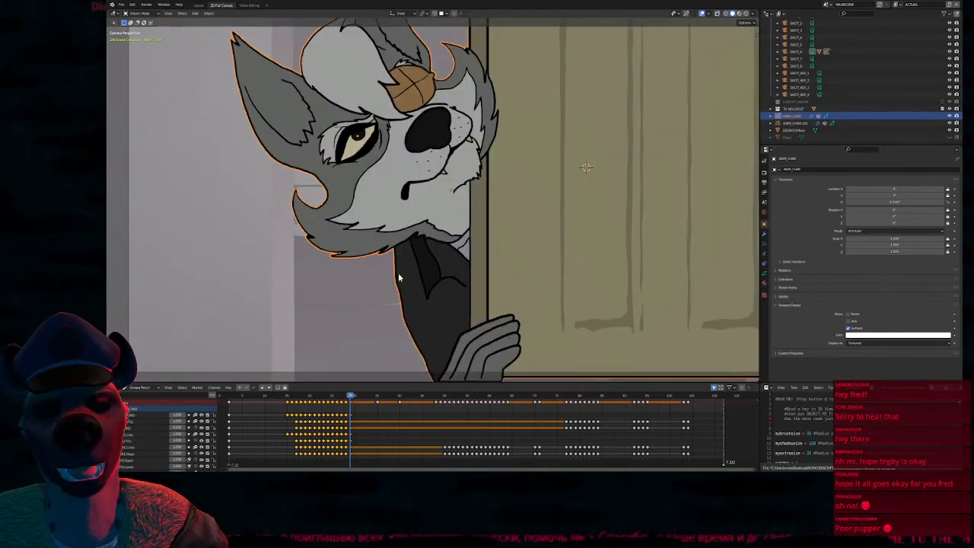
key("ctrl+Tab")
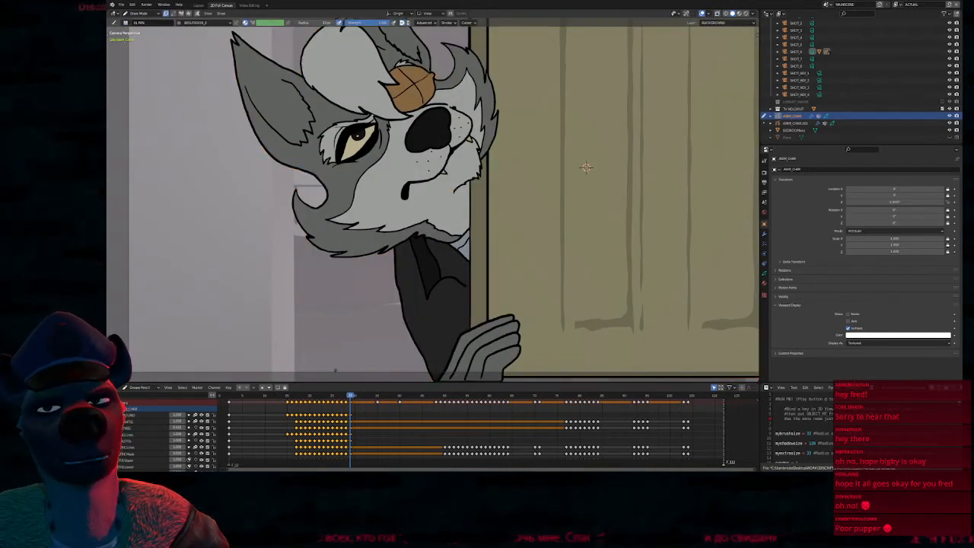
left_click_drag(283, 397, 365, 363)
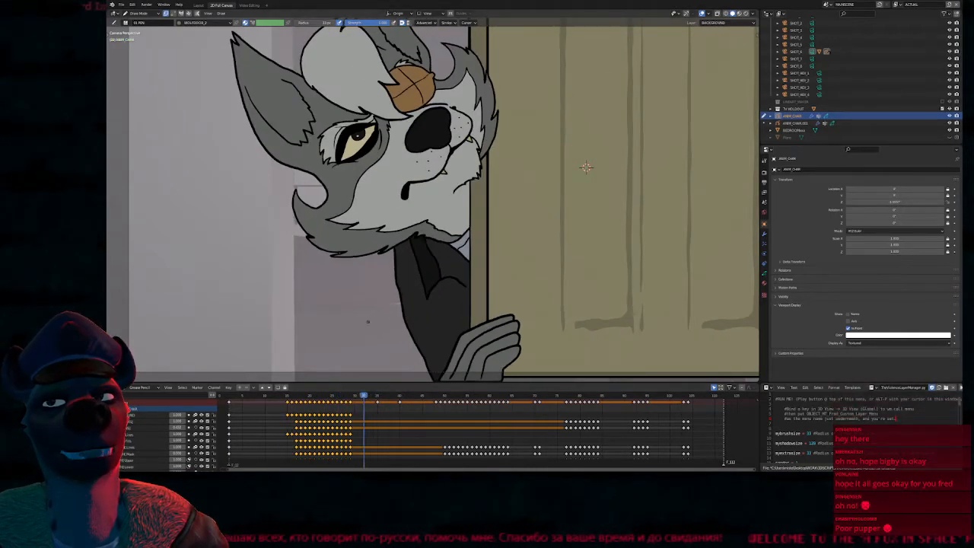
Hide the wolf character's Grease Pencil object and unhide the Plane object in the viewport
scroll(586, 167, "up", 4)
scroll(652, 170, "down", 2)
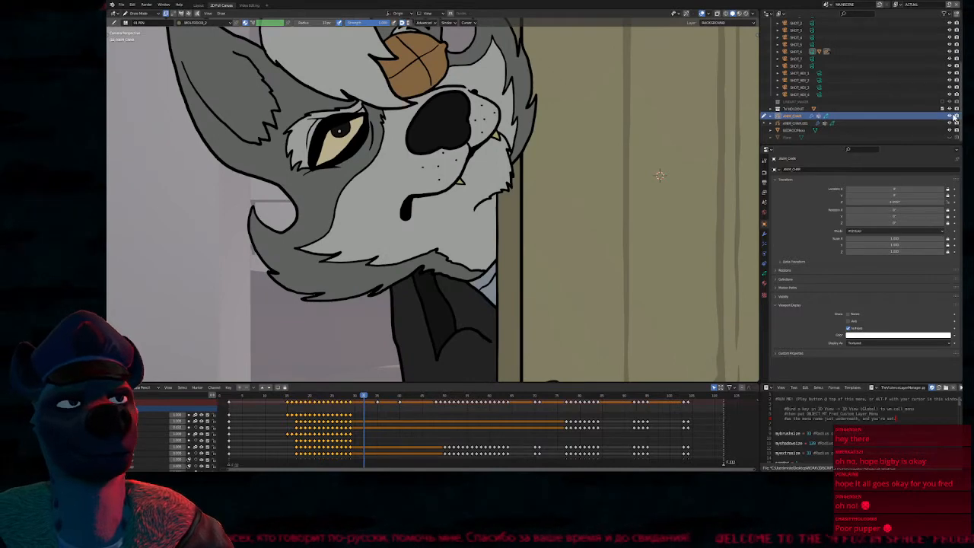
left_click(949, 116)
left_click(950, 138)
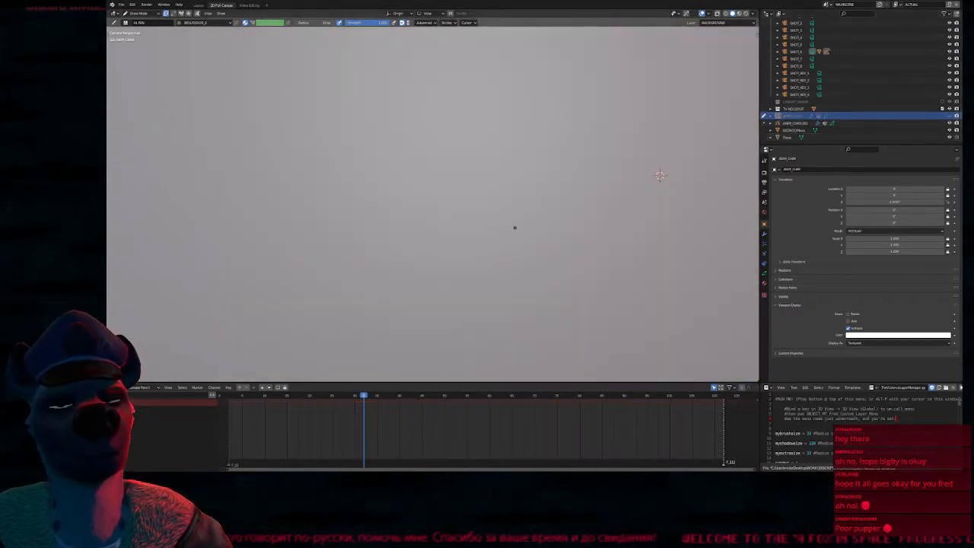
Preview the image plane in Material Preview shading with the viewport overlays hidden
key("z")
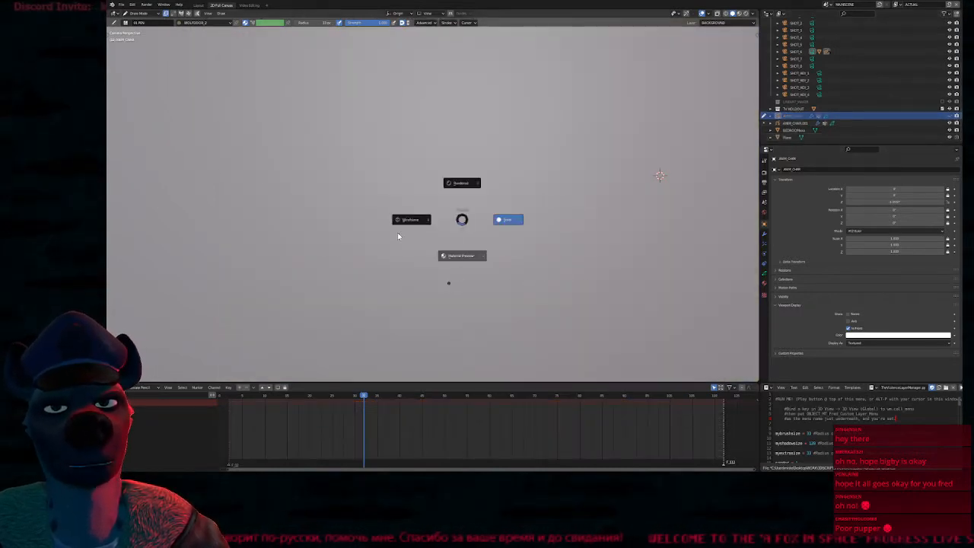
left_click(548, 276)
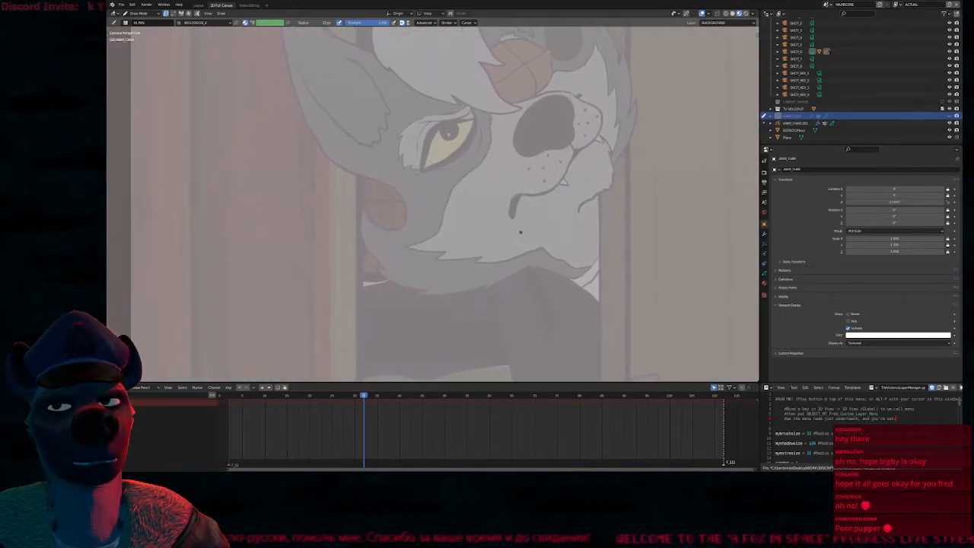
key("alt+shift+z")
mouse_move(513, 236)
middle_mouse_down("ctrl")
mouse_move(583, 238)
mouse_move(572, 239)
middle_mouse_up("ctrl")
Return the viewport to Solid shading and set its object color mode to Texture
key("z")
left_click(574, 204)
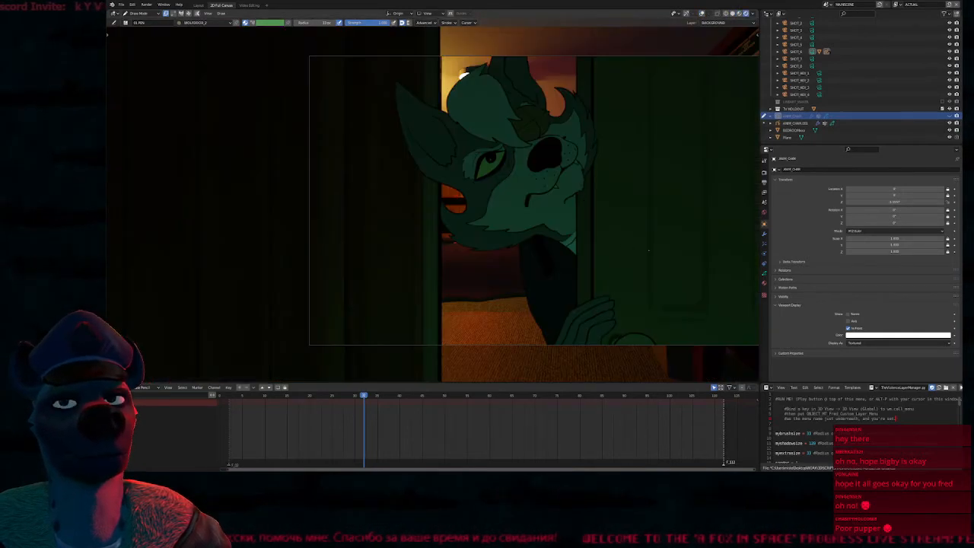
middle_click_drag(649, 249, 537, 300, "shift")
left_click(620, 248)
middle_click_drag(620, 248, 555, 248)
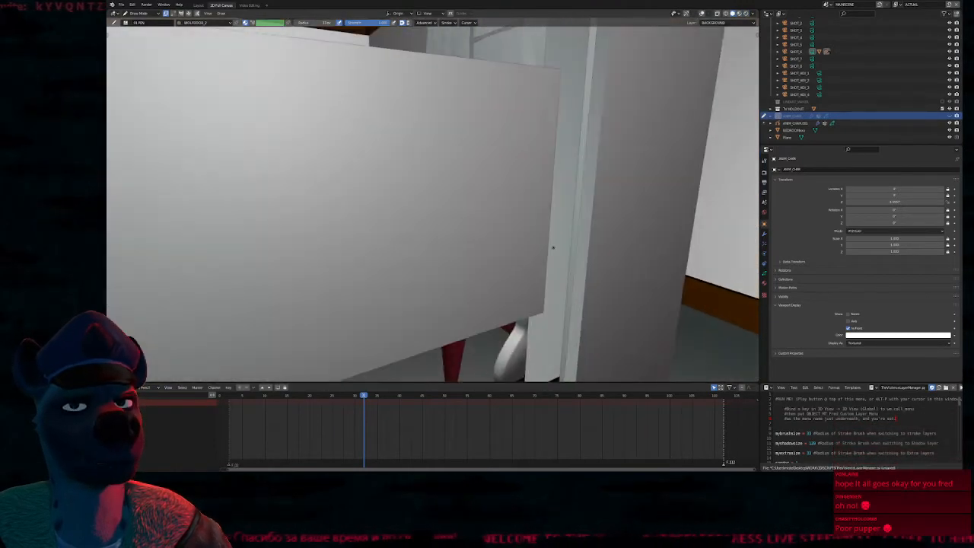
scroll(555, 248, "down", 2)
left_click(753, 13)
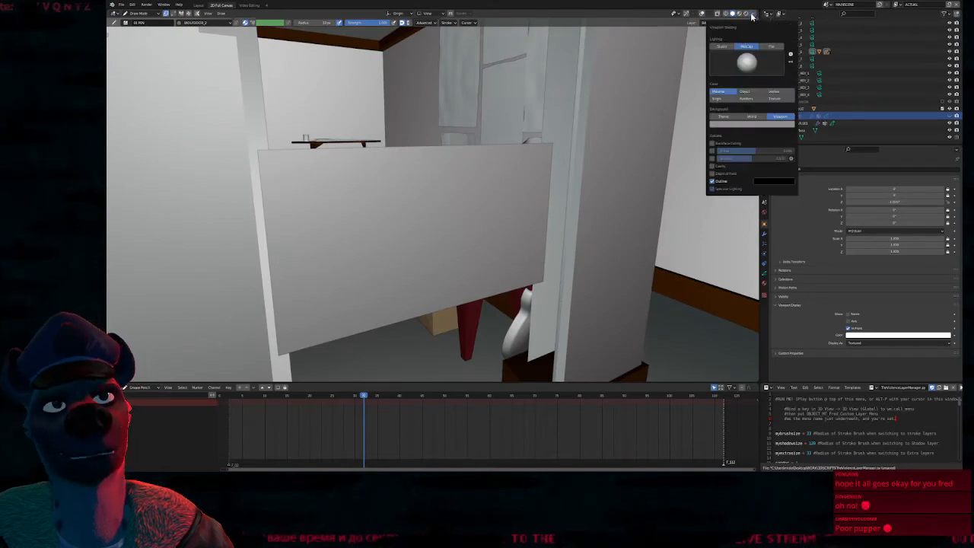
left_click(773, 98)
Check how the textured image plane sits in the 3D room, then return to the camera view
middle_click_drag(615, 207, 598, 256)
middle_click_drag(388, 320, 438, 313)
middle_click_drag(535, 257, 432, 113)
scroll(381, 207, "up", 6)
key("KP_0")
Examine the edge quality of the image plane's black shapes and the wolf's face up close
scroll(433, 104, "up", 5)
scroll(432, 105, "up", 8)
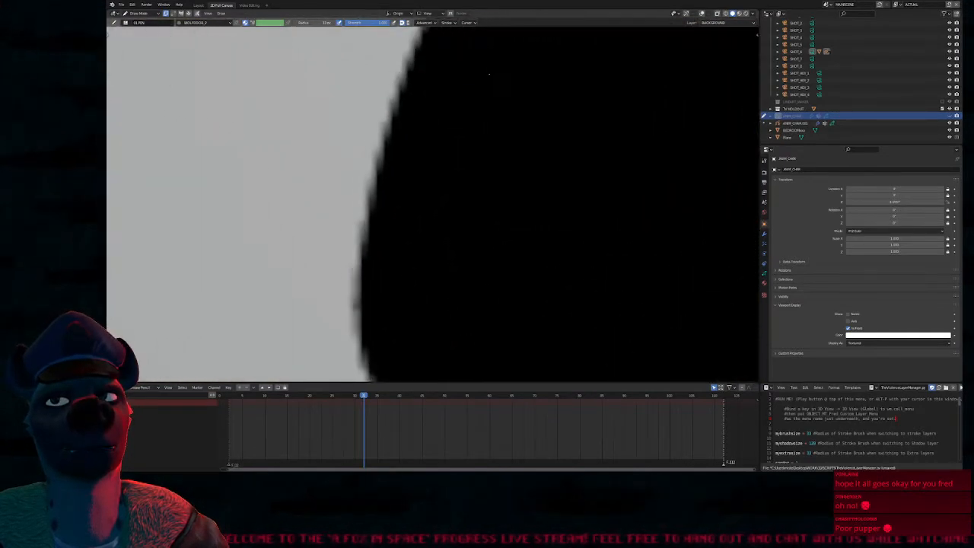
scroll(415, 222, "up", 2)
scroll(403, 211, "down", 5)
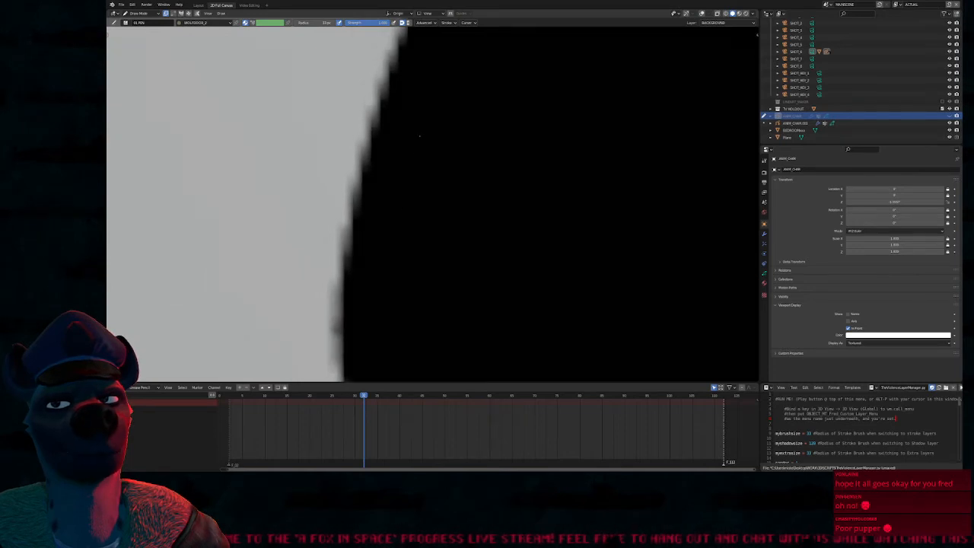
middle_click_drag(394, 269, 644, 229, "shift")
middle_click_drag(455, 217, 660, 316, "shift")
middle_click_drag(410, 222, 616, 265, "shift")
mouse_move(449, 190)
middle_mouse_down("shift")
mouse_move(700, 354)
mouse_move(705, 228)
middle_mouse_up("shift")
scroll(462, 244, "down", 12)
scroll(462, 242, "down", 3)
scroll(462, 229, "up", 4)
scroll(472, 225, "down", 2)
mouse_move(569, 209)
middle_mouse_down("shift")
mouse_move(449, 217)
mouse_move(431, 229)
middle_mouse_up("shift")
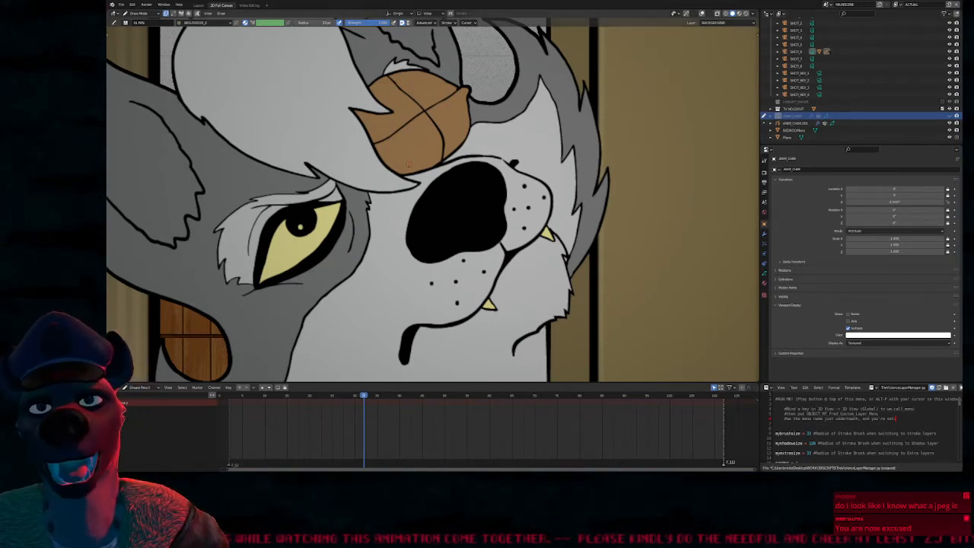
Examine the outline of the wolf's ear against the background for pixel stepping at high magnification
middle_click_drag(403, 122, 530, 221, "shift")
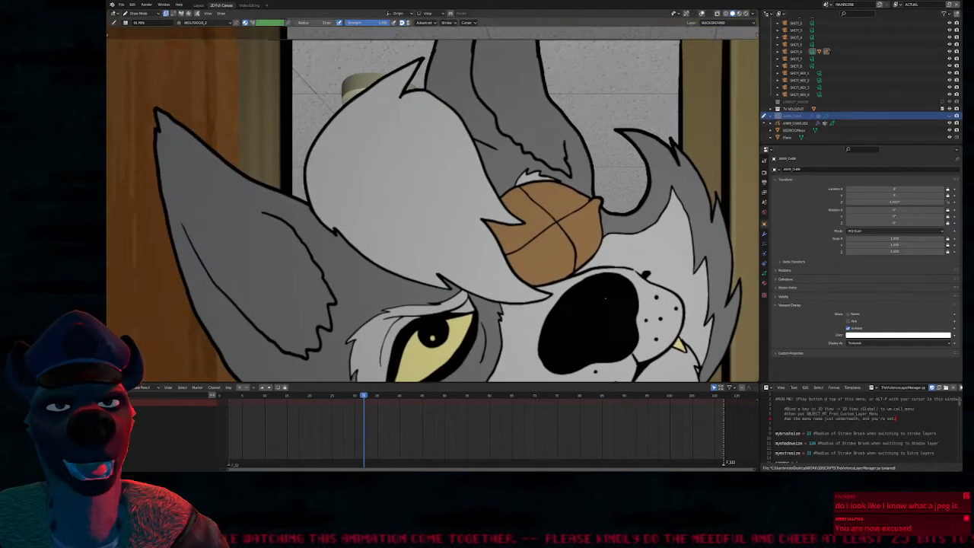
scroll(525, 210, "down", 4)
scroll(419, 156, "up", 2)
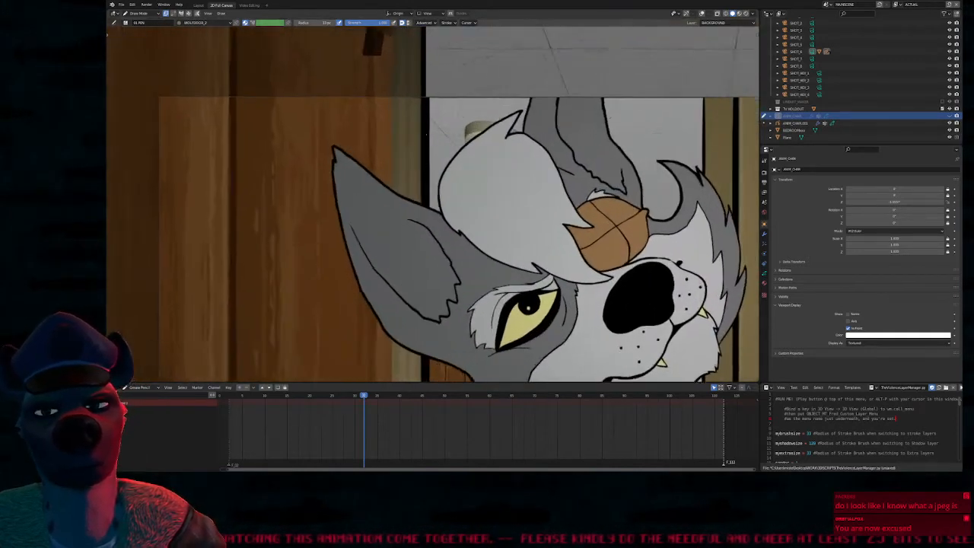
scroll(426, 134, "up", 8)
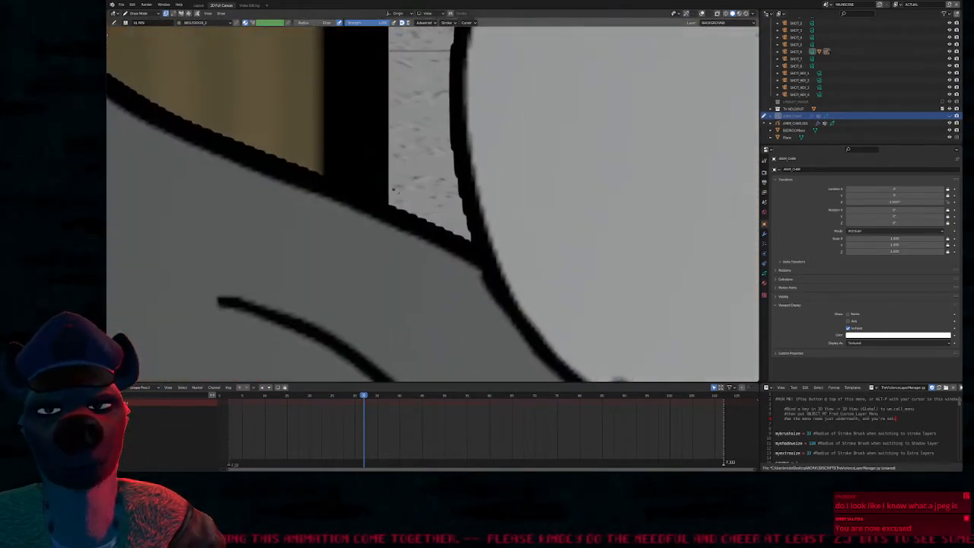
middle_click_drag(394, 189, 593, 298, "shift")
scroll(419, 244, "up", 6)
scroll(457, 114, "up", 2)
scroll(452, 137, "down", 4)
scroll(430, 181, "up", 4)
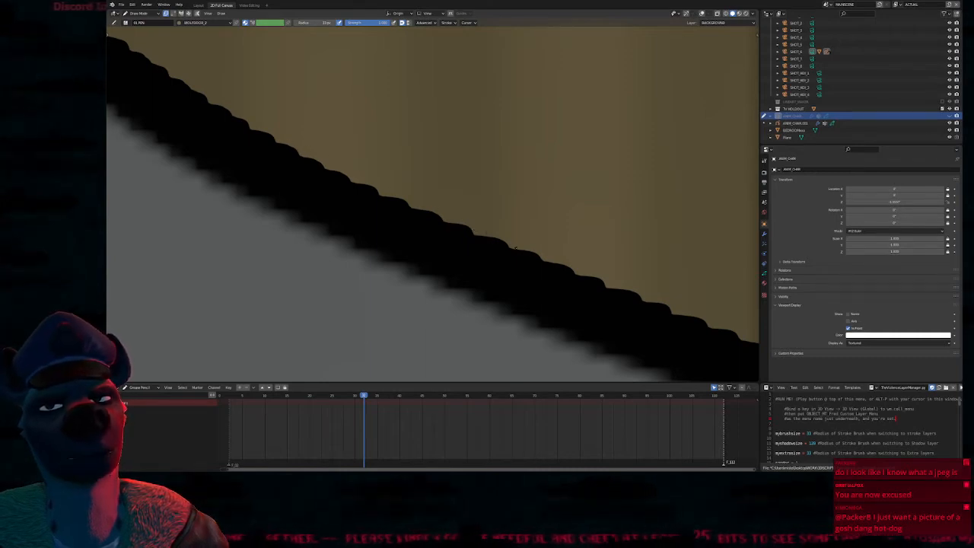
middle_click_drag(632, 204, 568, 199, "shift")
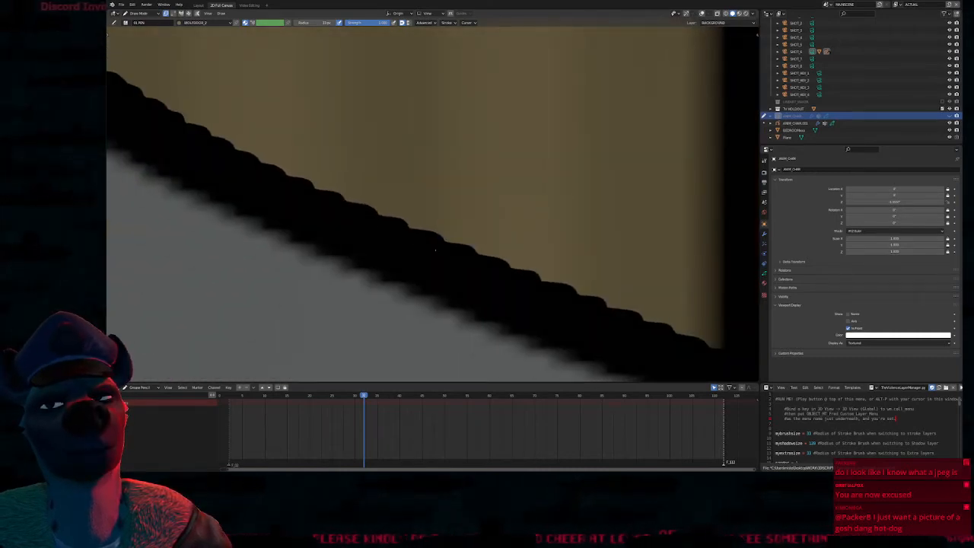
middle_click_drag(434, 248, 509, 177, "shift")
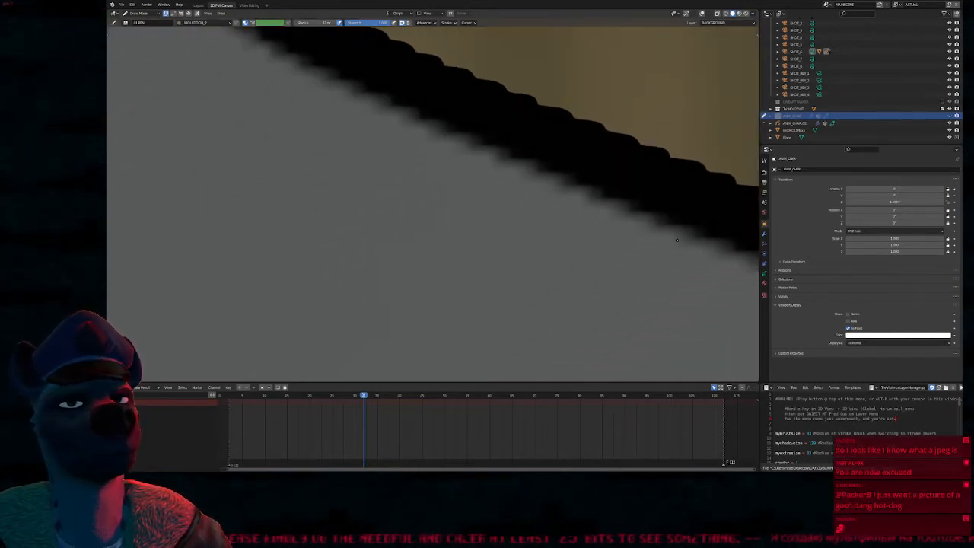
scroll(662, 228, "down", 6)
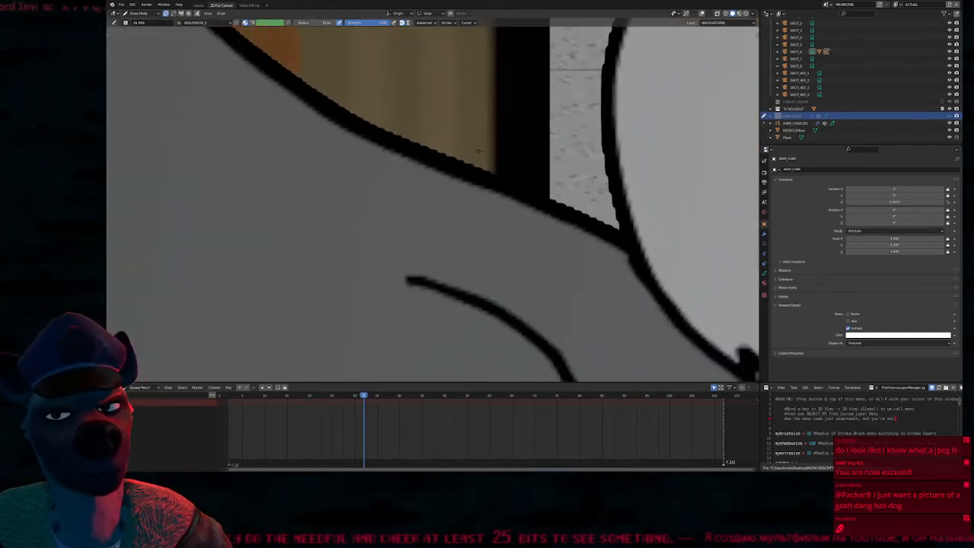
scroll(480, 152, "up", 8)
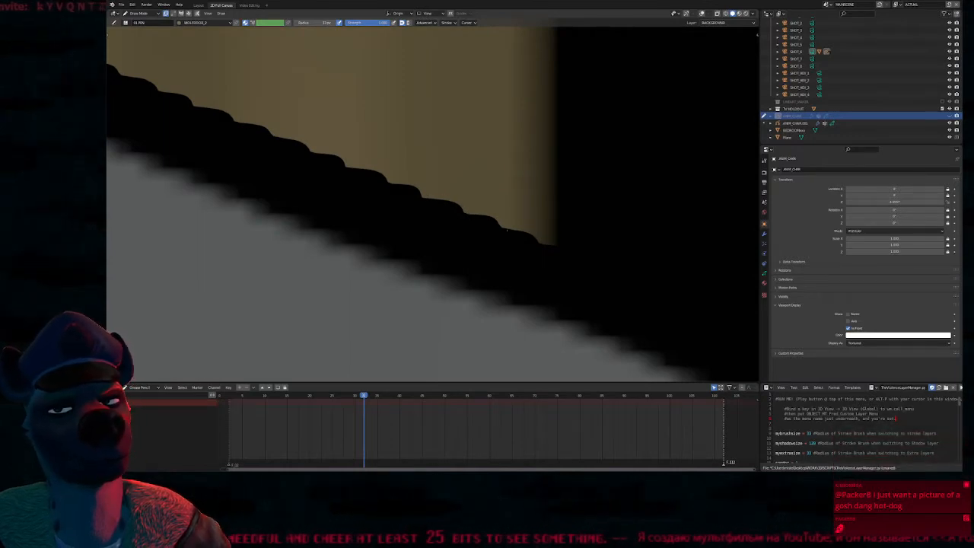
scroll(525, 234, "down", 4)
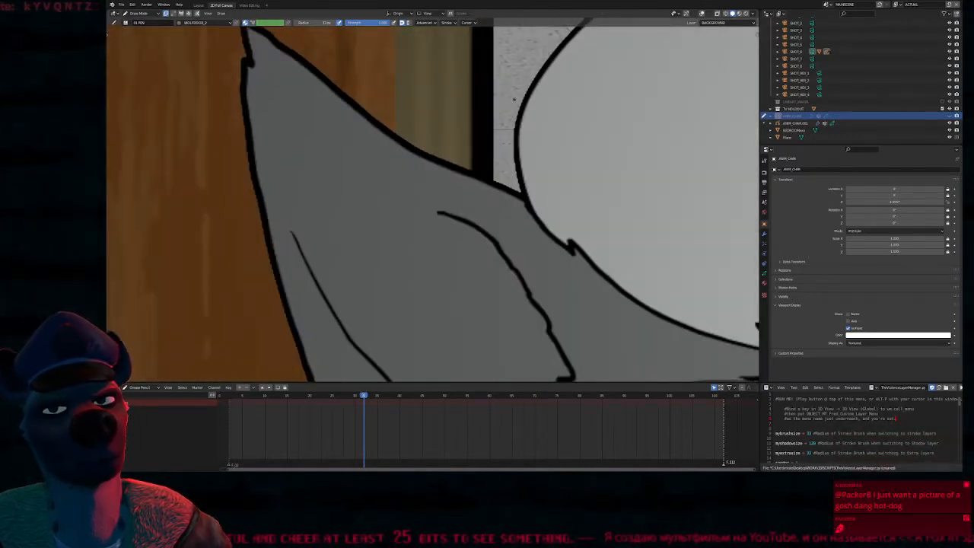
Inspect the outline of the wolf's white hair and its junction with the ear against the background
scroll(513, 100, "down", 2)
scroll(495, 114, "up", 6)
scroll(485, 122, "up", 5)
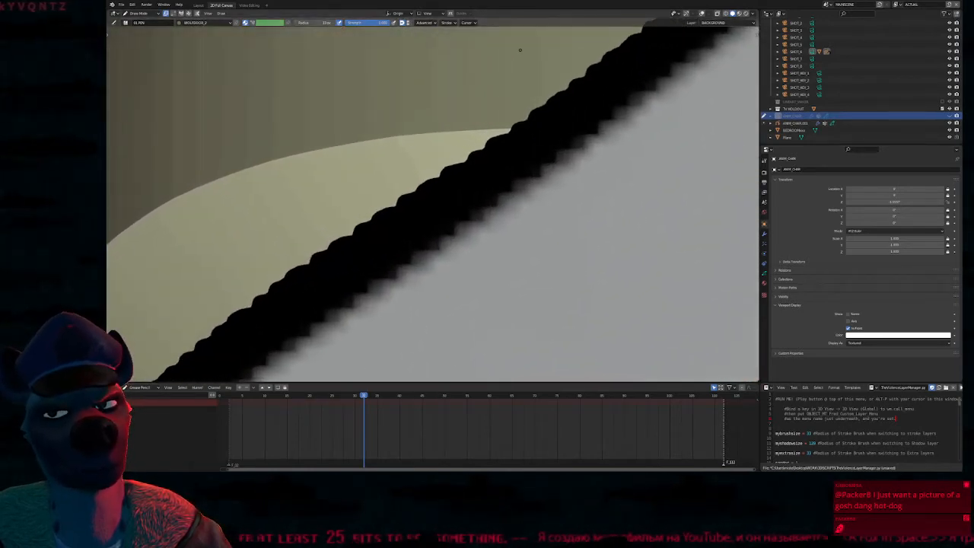
scroll(520, 47, "down", 1)
scroll(518, 47, "down", 8)
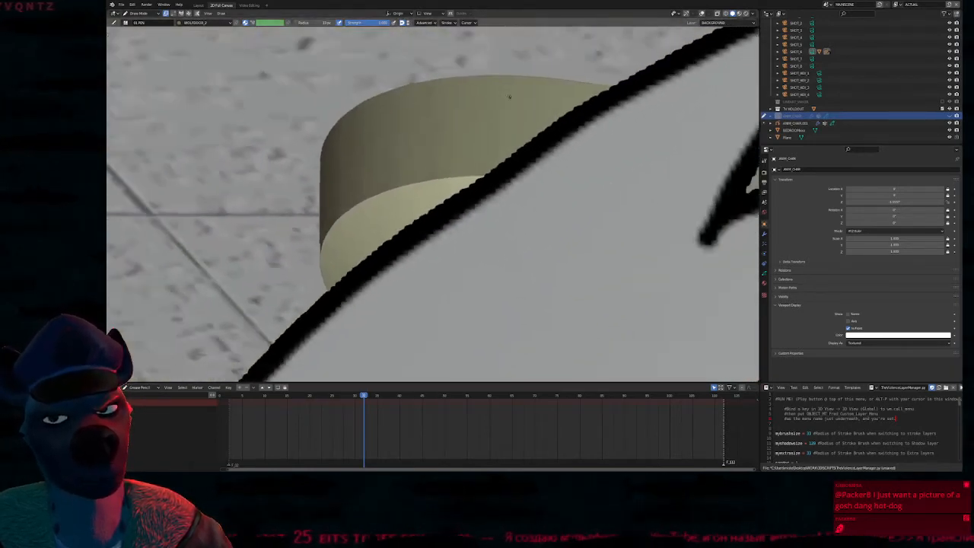
scroll(479, 217, "down", 2)
middle_click_drag(459, 263, 492, 184, "shift")
middle_click_drag(557, 187, 446, 250, "shift")
middle_click_drag(458, 286, 466, 226, "shift")
mouse_move(404, 226)
middle_mouse_down("shift")
mouse_move(389, 144)
mouse_move(432, 187)
middle_mouse_up("shift")
scroll(446, 165, "up", 6)
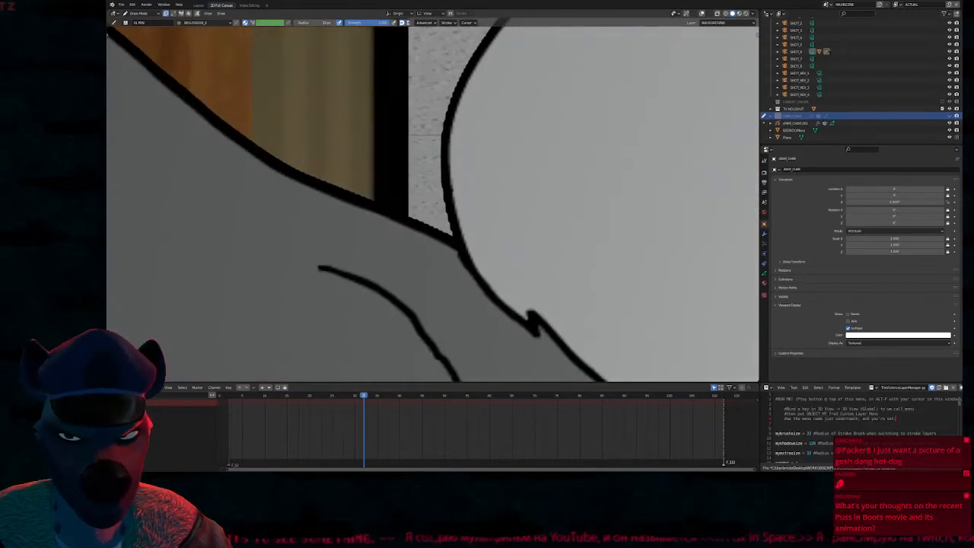
scroll(446, 165, "up", 3)
scroll(453, 190, "down", 3)
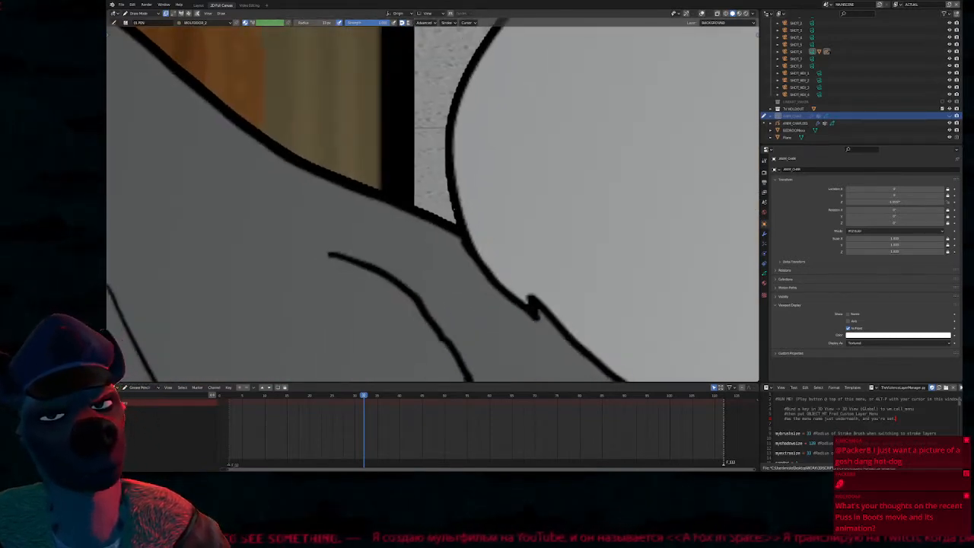
scroll(453, 198, "down", 5)
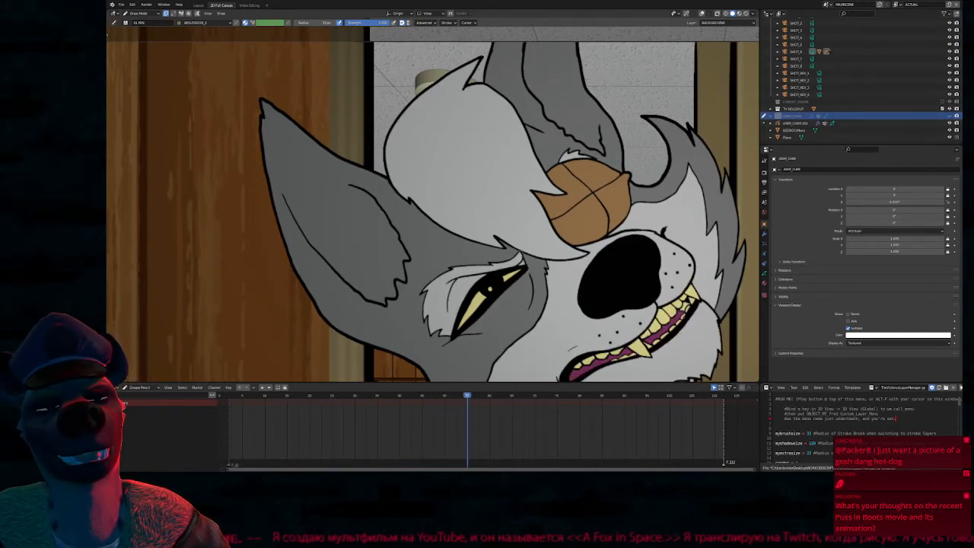
Inspect the muzzle and teeth line art up close while advancing the animation to frame 59
scroll(665, 343, "up", 5)
scroll(588, 295, "up", 5)
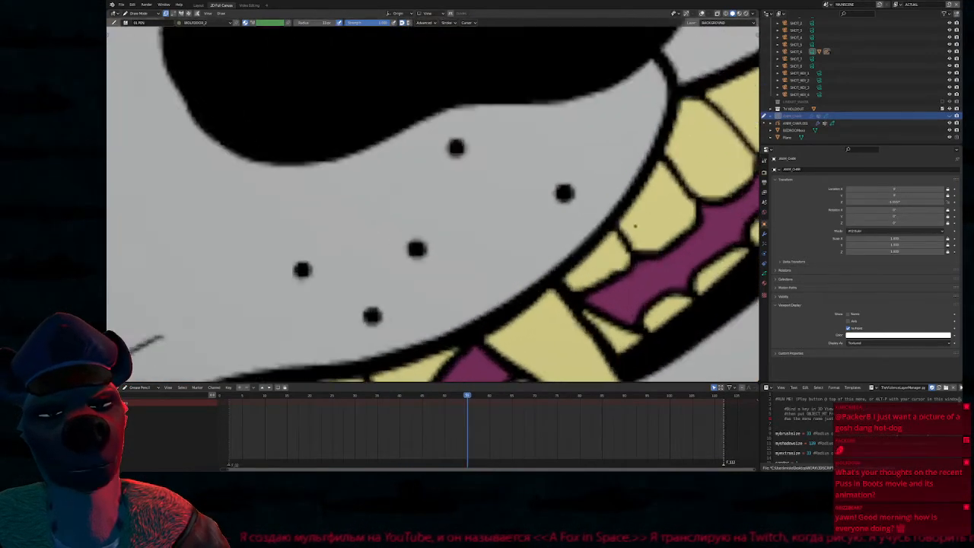
key("Right")
key("Right")
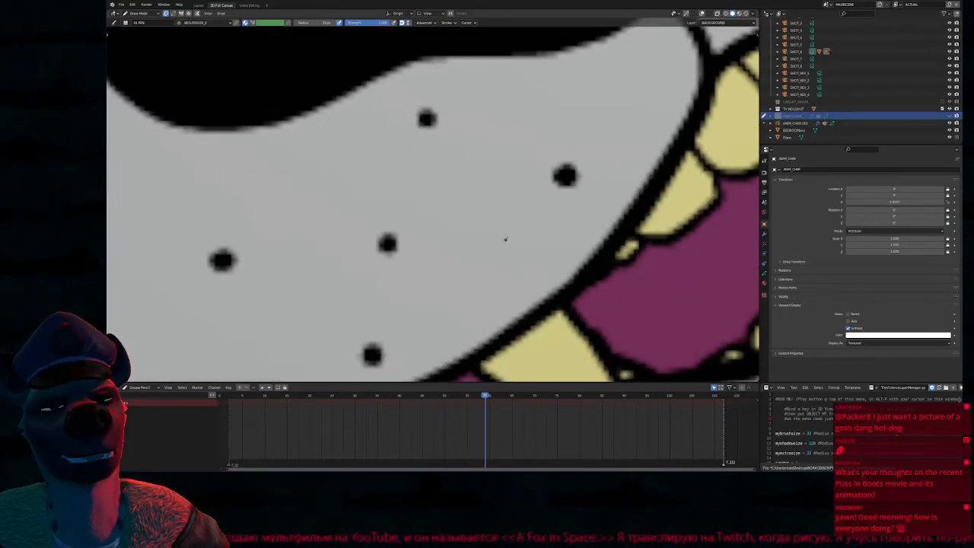
Switch to Object Mode and select the Plane, keeping Solid shading with the overlays hidden
scroll(503, 240, "down", 11)
key("ctrl+Tab")
key("shift+alt+z")
key("z")
left_click(575, 221)
key("shift+alt+z")
left_click(480, 233)
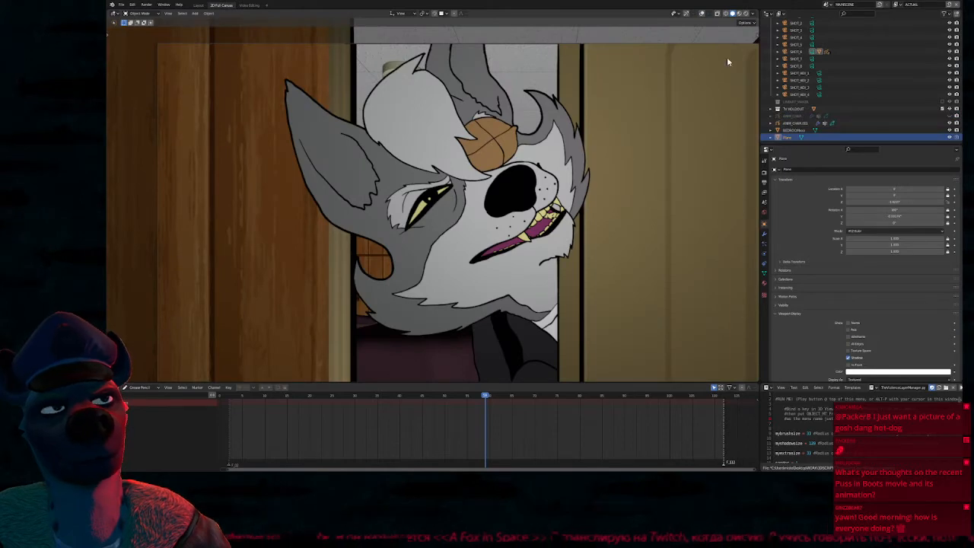
Show the Solid shading in plain material colours instead of textures and view the image plane at an angle
left_click(753, 13)
left_click(720, 92)
mouse_move(456, 190)
middle_mouse_down()
mouse_move(624, 207)
mouse_move(628, 224)
middle_mouse_up()
Select the image plane with overlays shown and open its PNG_SEQUENCE material in an enlarged Shader Editor
left_click(578, 279)
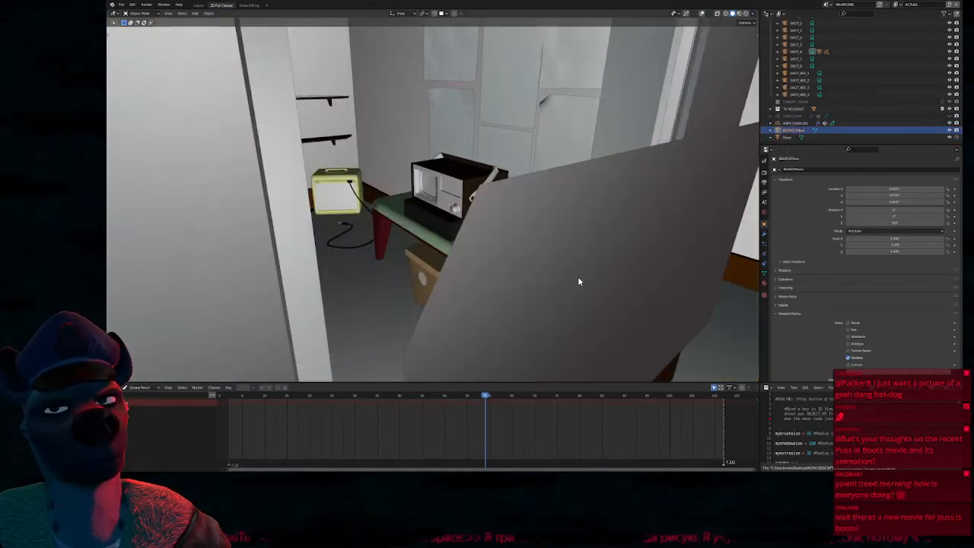
key("shift+alt+z")
left_click(571, 199)
left_click(122, 388)
left_click(168, 363)
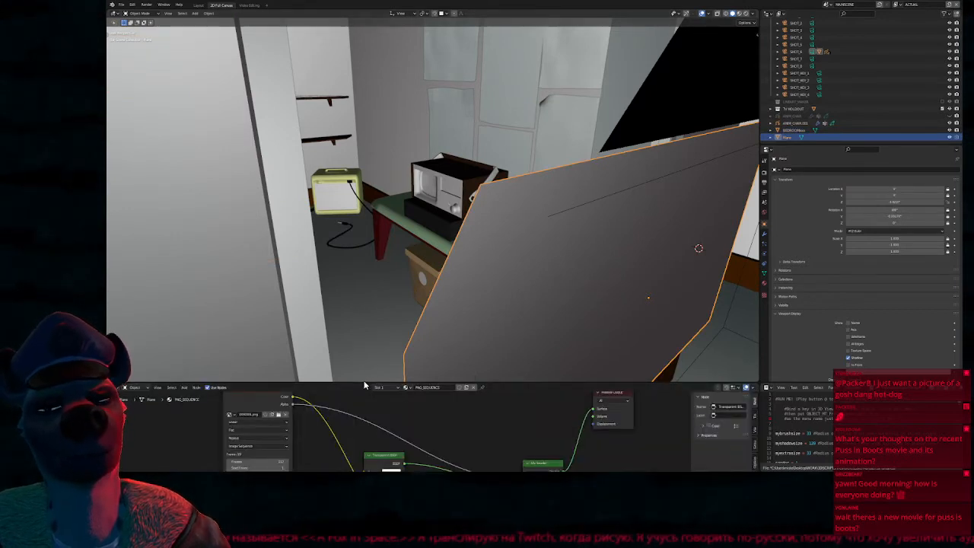
left_click_drag(368, 383, 365, 185)
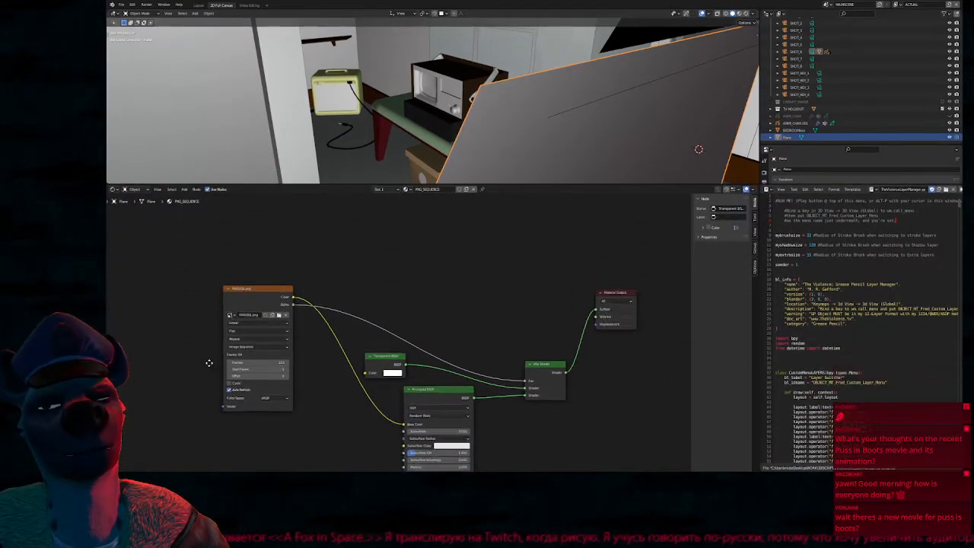
Check the source options of the XXX0001.png image texture node, keeping Image Sequence
key("KP_Decimal")
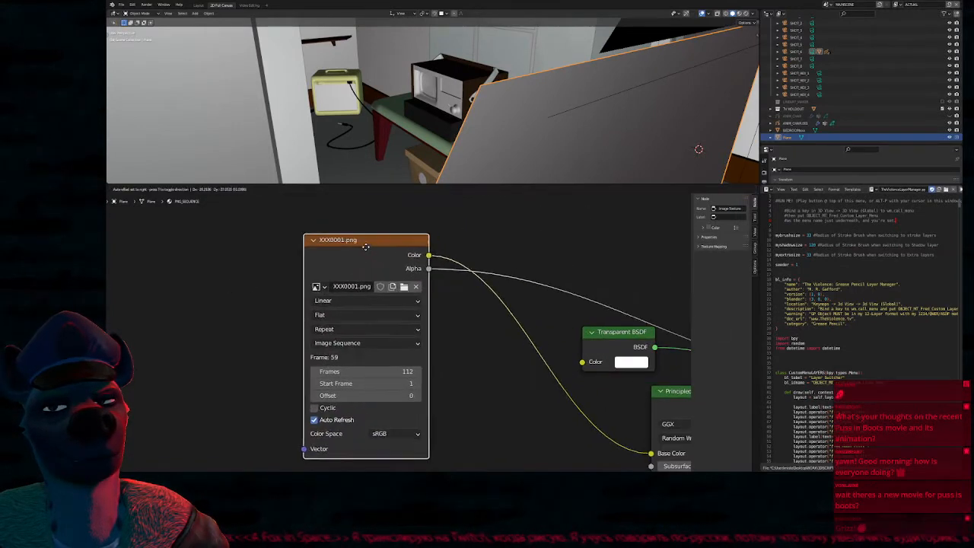
left_click(368, 316)
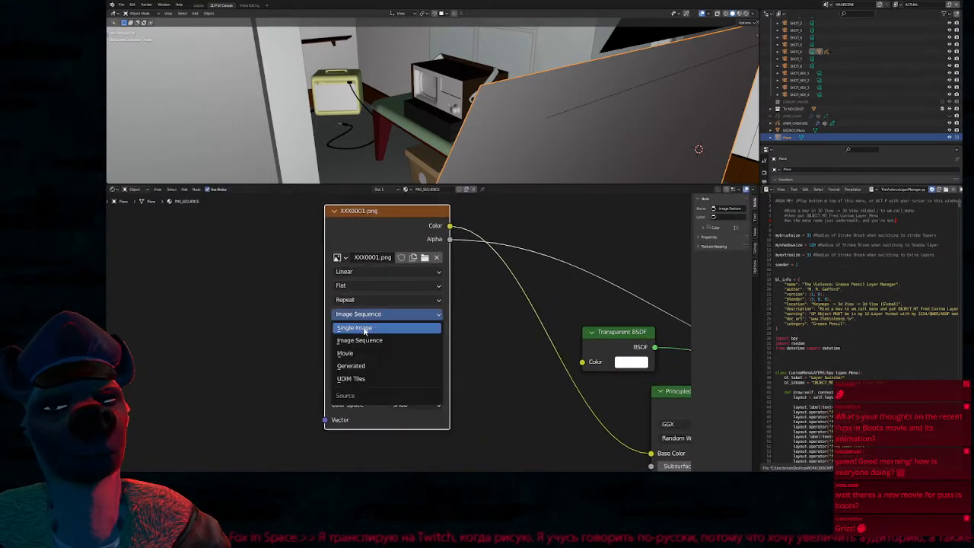
left_click(366, 318)
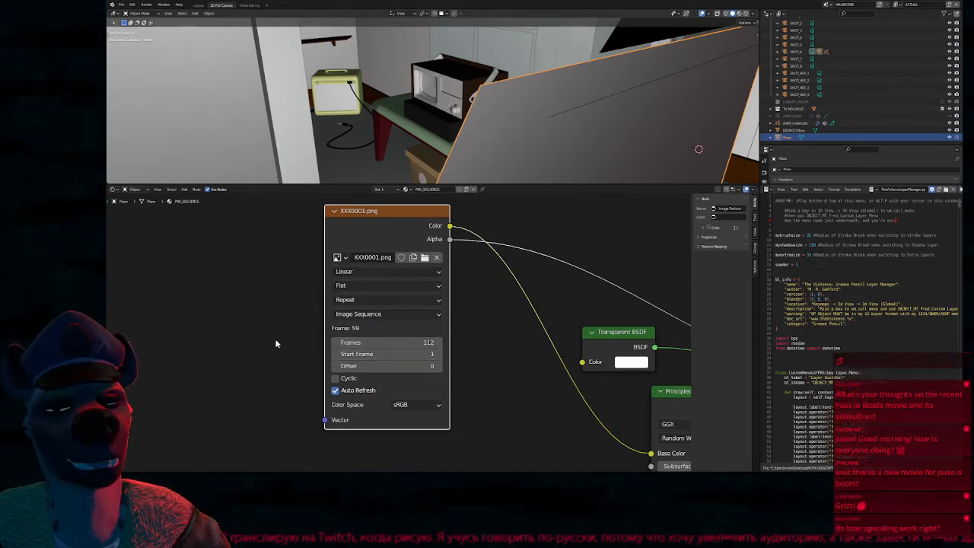
scroll(277, 349, "down", 2)
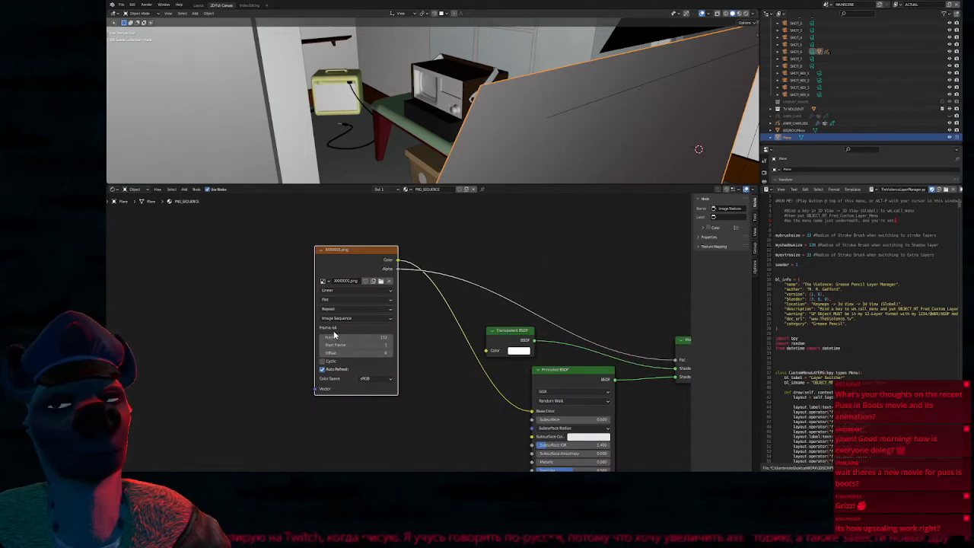
Move the Principled BSDF node slightly farther below the Transparent BSDF node in the plane's material
middle_click_drag(613, 150, 518, 113)
middle_click_drag(483, 346, 347, 279)
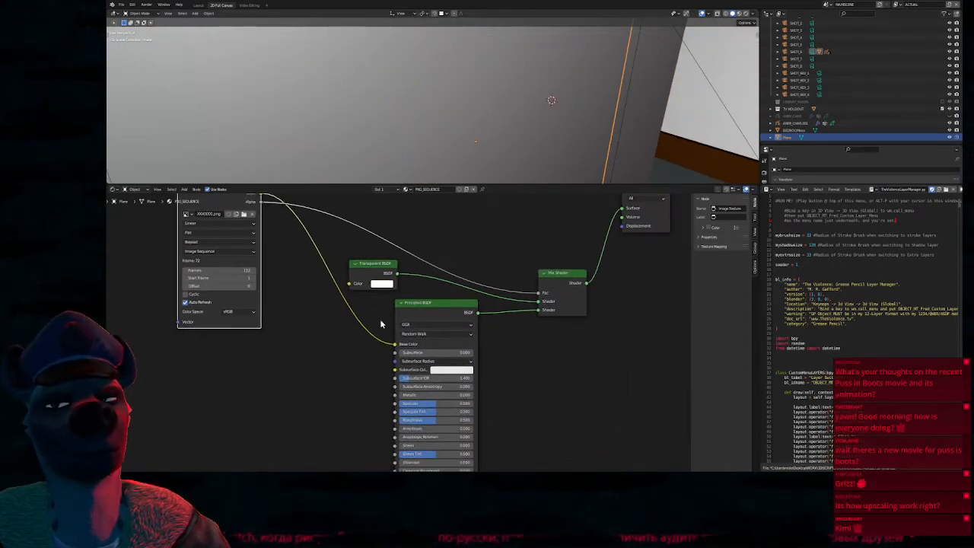
left_click_drag(432, 309, 419, 339)
middle_click_drag(532, 232, 483, 348)
Enlarge the 3D viewport and show the camera view in Material Preview shading
key("KP_0")
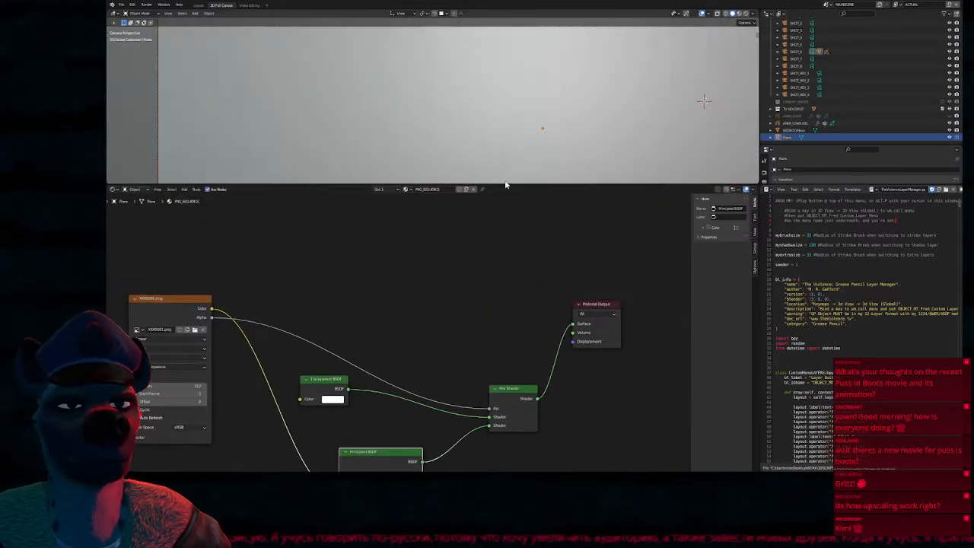
left_click_drag(510, 185, 509, 404)
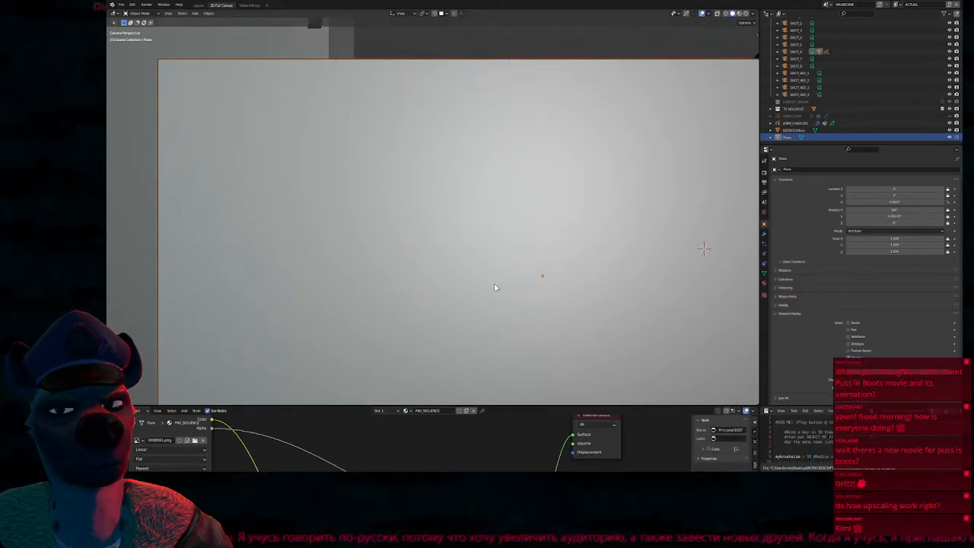
key("z")
left_click(466, 274)
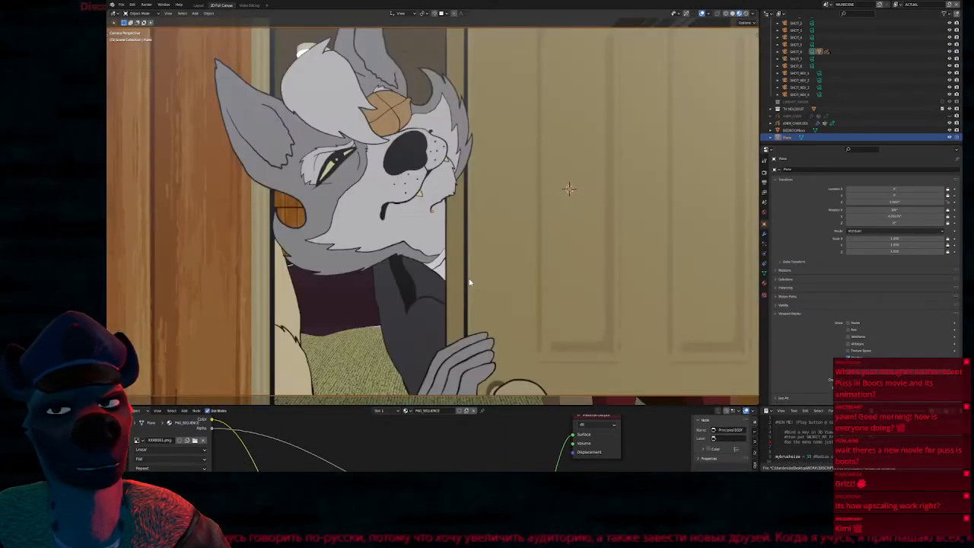
middle_click_drag(473, 248, 504, 263)
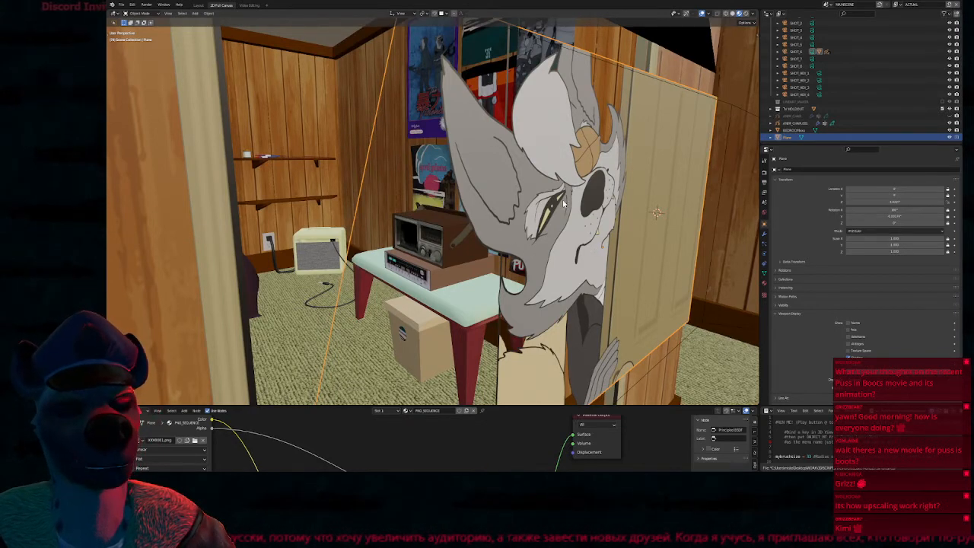
key("KP_0")
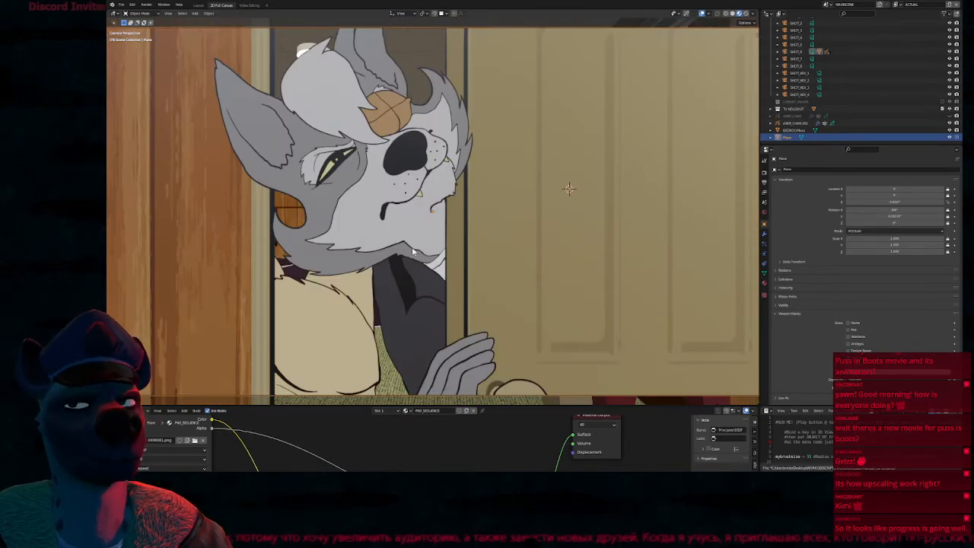
Examine the outline between the wolf's grey and white cheek fur for pixel stepping at high magnification
scroll(347, 170, "up", 15)
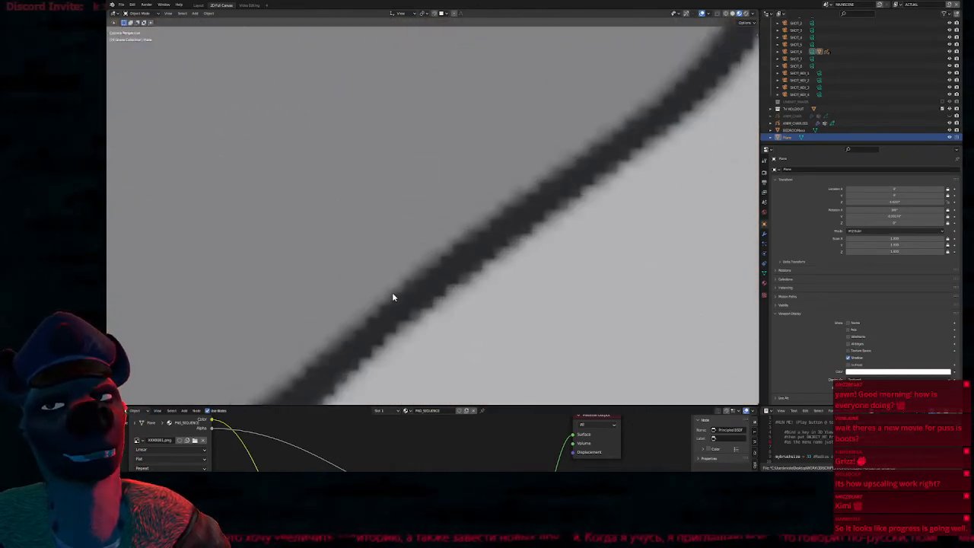
scroll(393, 297, "up", 2)
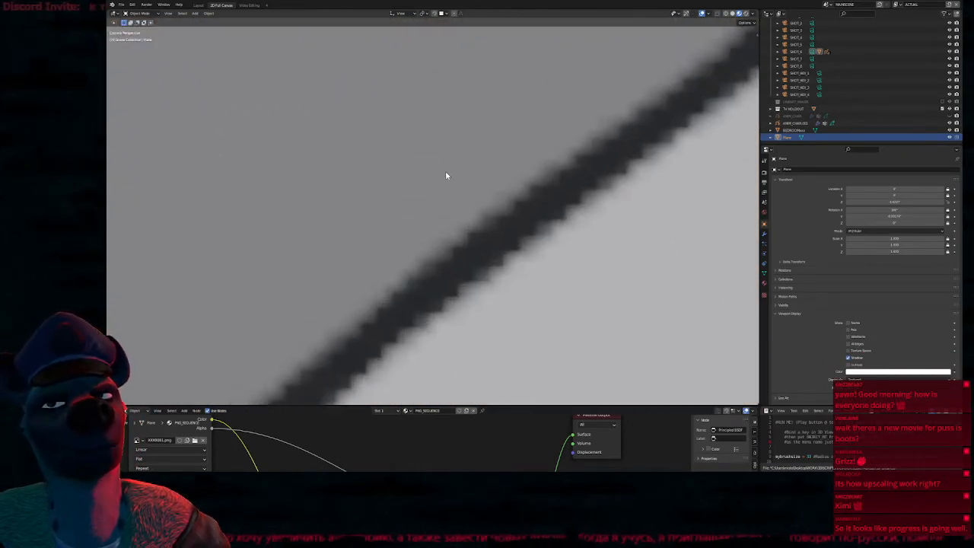
scroll(427, 228, "down", 8)
scroll(441, 211, "up", 10)
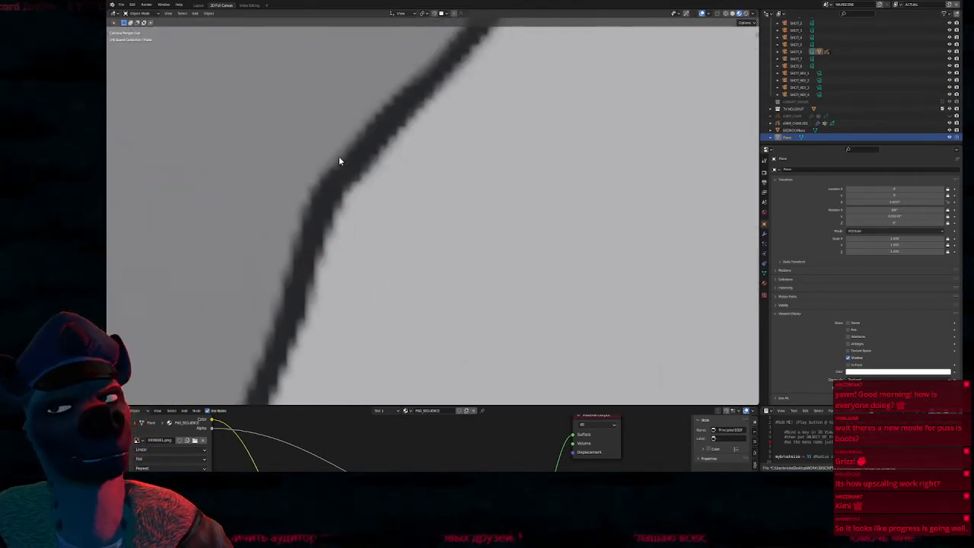
scroll(358, 129, "up", 2)
scroll(354, 191, "down", 1)
scroll(470, 243, "down", 4)
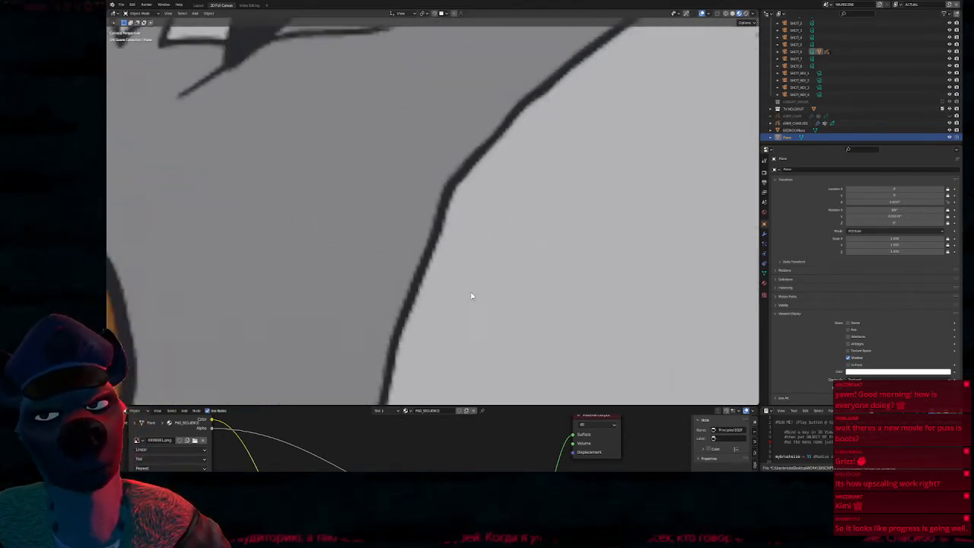
scroll(457, 243, "down", 3)
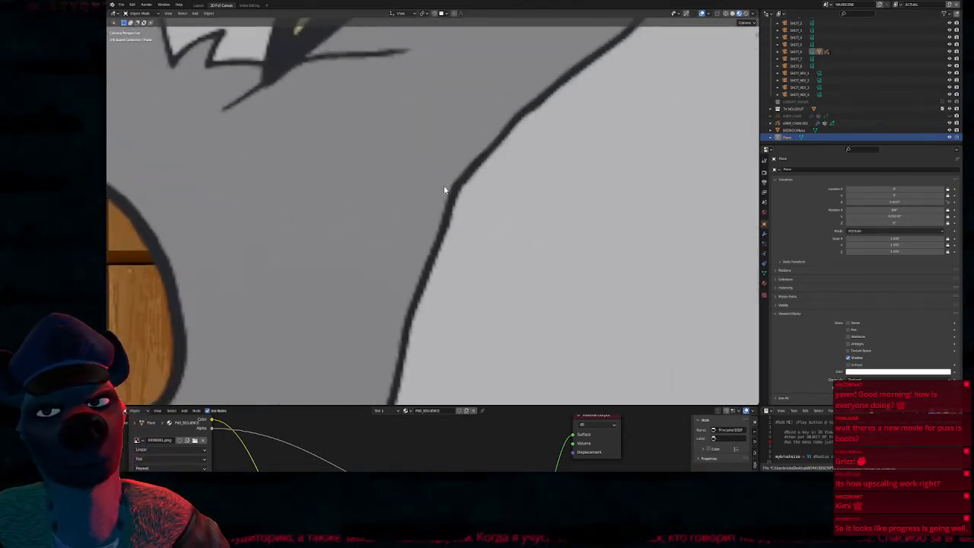
Inspect the image plane's line art around the wolf's cheek, eye and muzzle at several magnifications
scroll(494, 87, "up", 5)
scroll(487, 243, "down", 6)
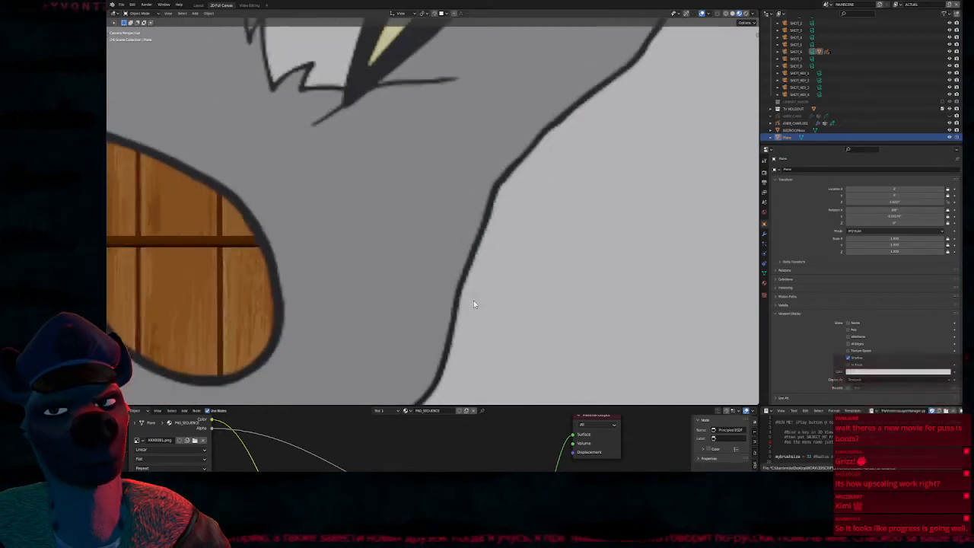
scroll(474, 304, "down", 2)
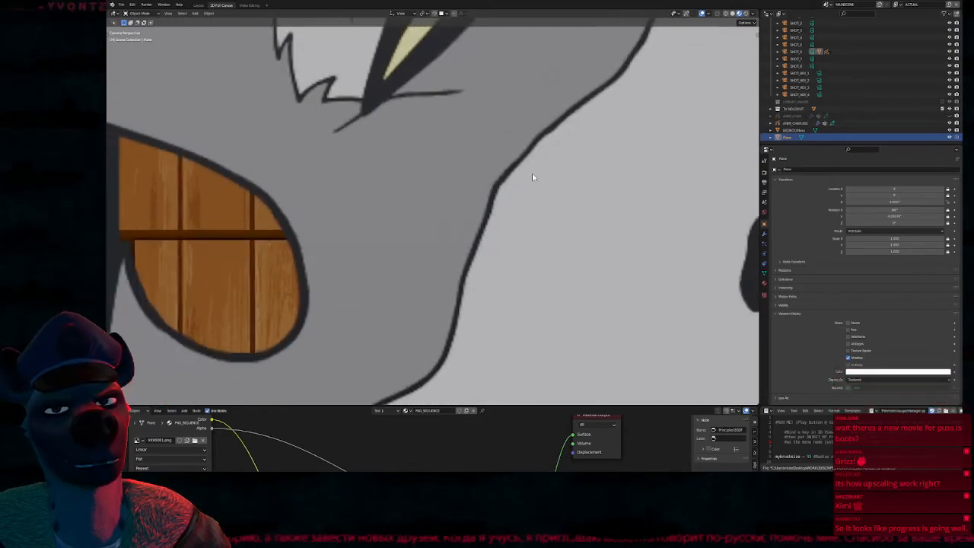
key("ctrl+space")
scroll(456, 221, "up", 2)
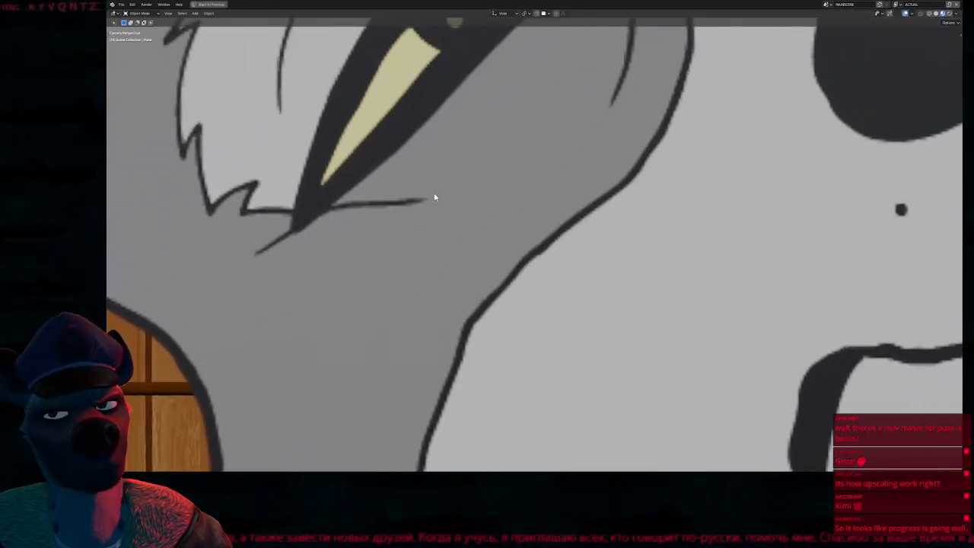
key("ctrl+space")
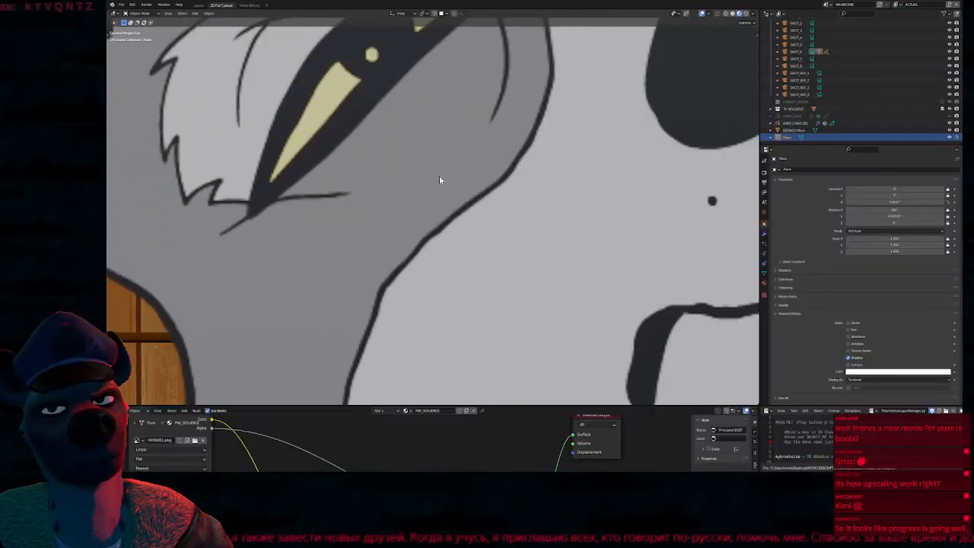
scroll(437, 178, "down", 5)
middle_click_drag(691, 157, 602, 176, "shift")
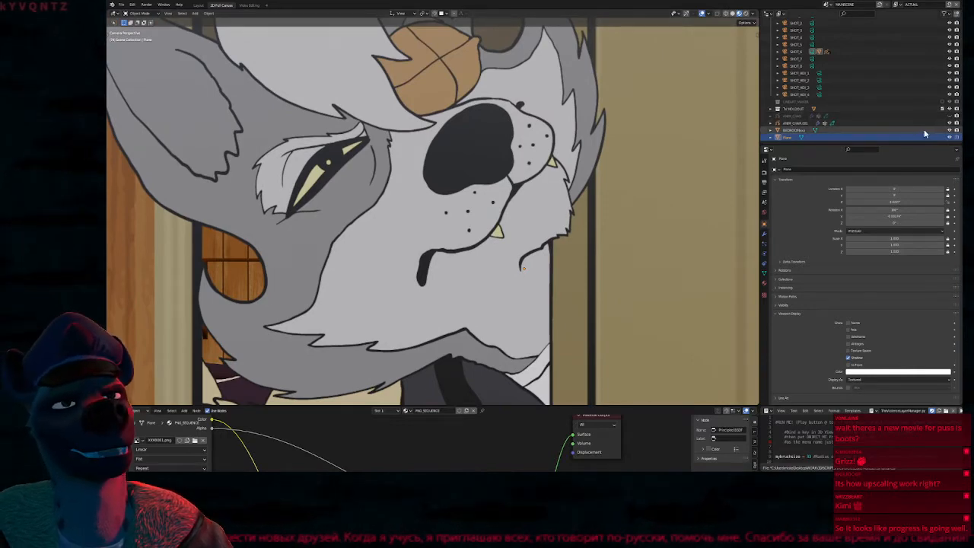
Hide the image plane and show the Grease Pencil character without overlays to compare its line art
left_click(949, 138)
left_click(950, 117)
scroll(516, 222, "down", 2)
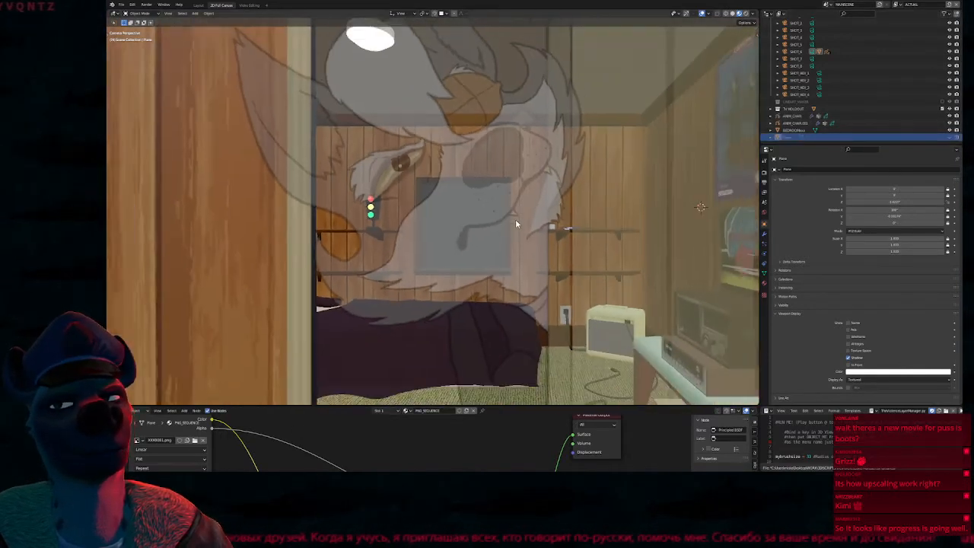
scroll(514, 220, "down", 1)
key("shift+alt+z")
key("Home")
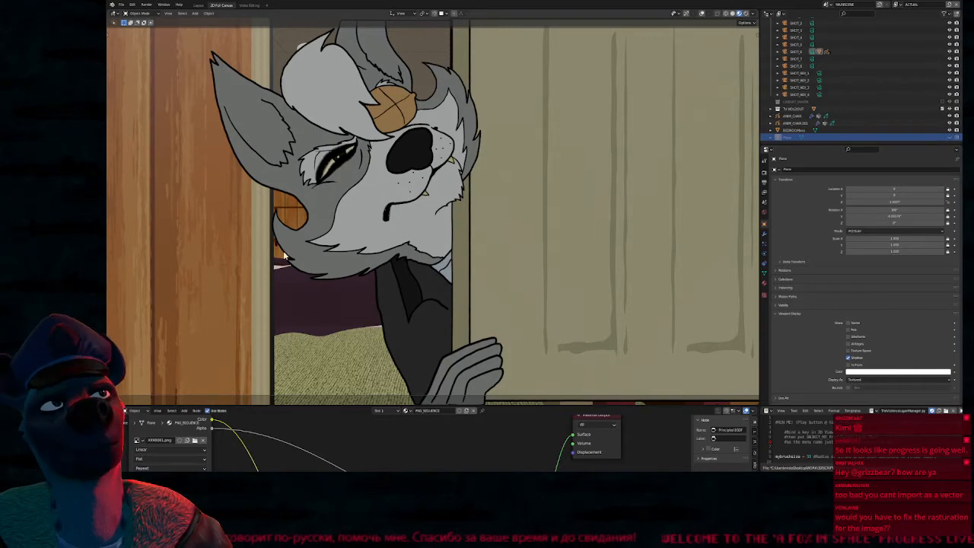
scroll(310, 223, "up", 2)
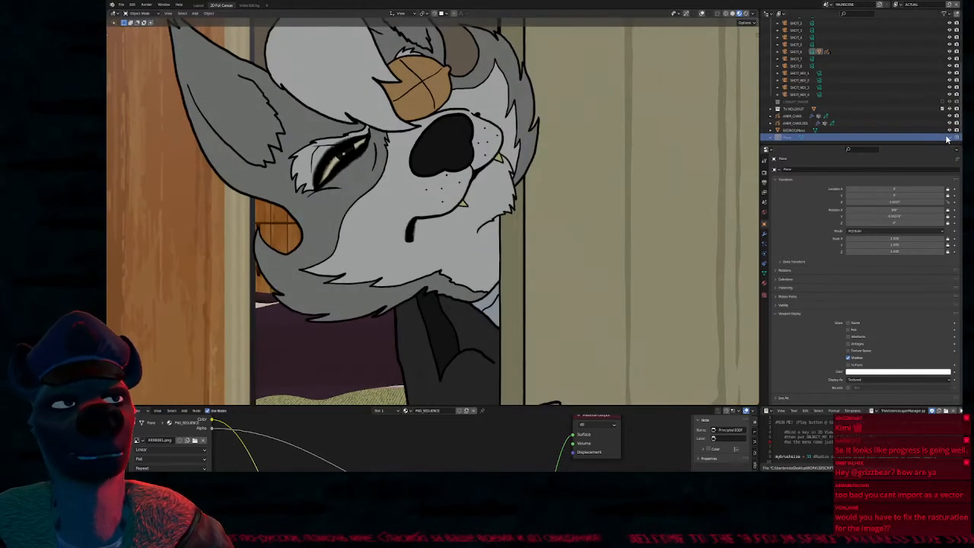
Play the image sequence, switch the lower editor to the Timeline and scrub back to about frame 71
middle_click_drag(509, 184, 570, 61, "shift")
key("space")
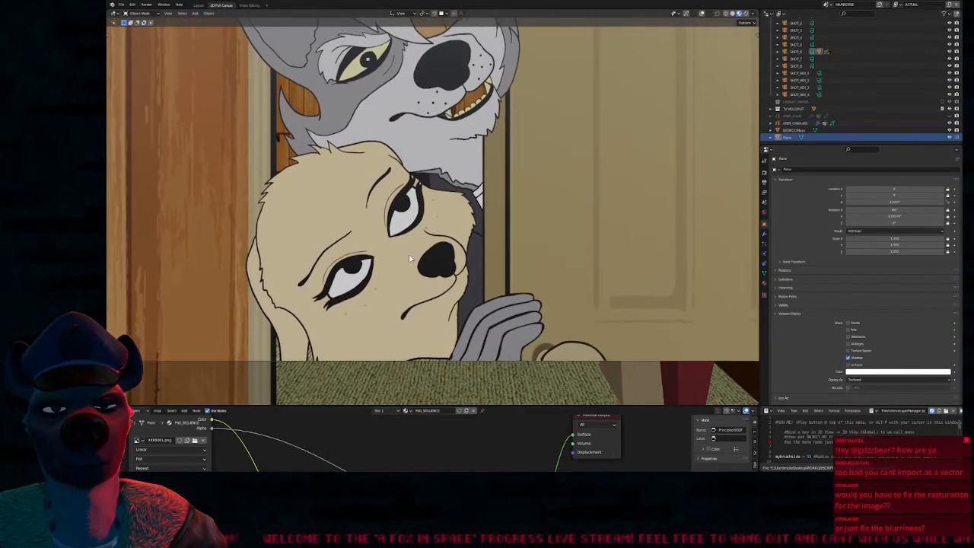
key("shift+F12")
mouse_move(405, 439)
middle_mouse_down("ctrl")
mouse_move(383, 434)
mouse_move(396, 431)
middle_mouse_up("ctrl")
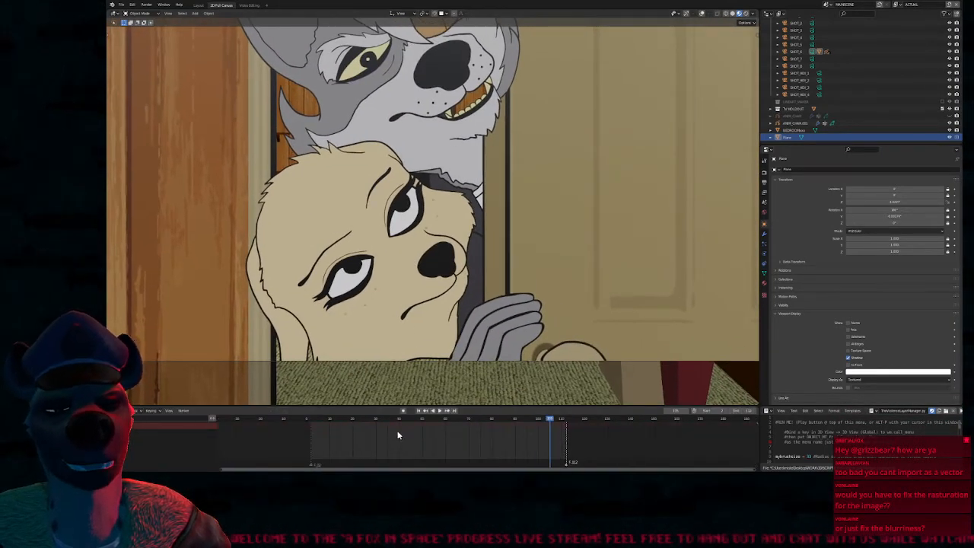
left_click_drag(545, 421, 470, 431)
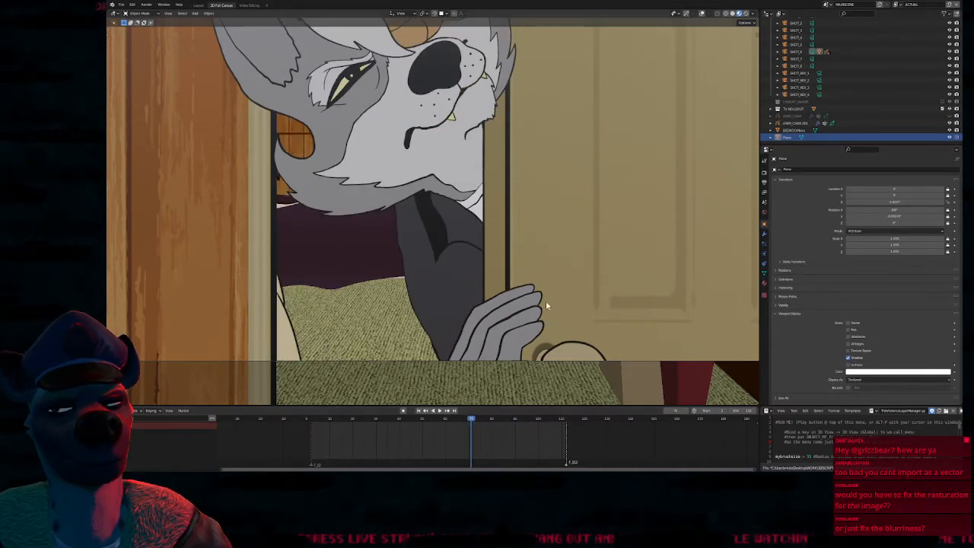
Step forward frame by frame to about frame 82, reviewing the dog's head rising into the doorway
key("Right")
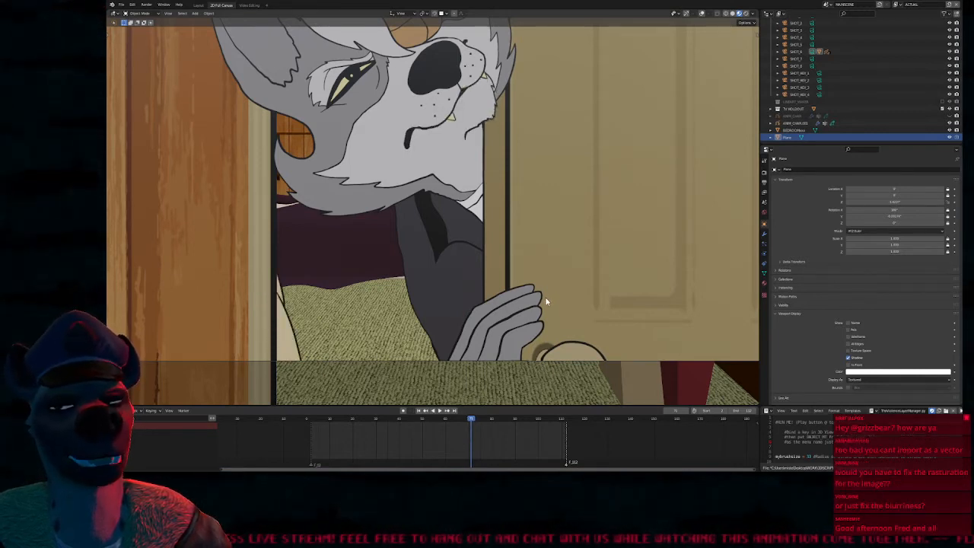
key("Right")
key("Right")
key("Right")
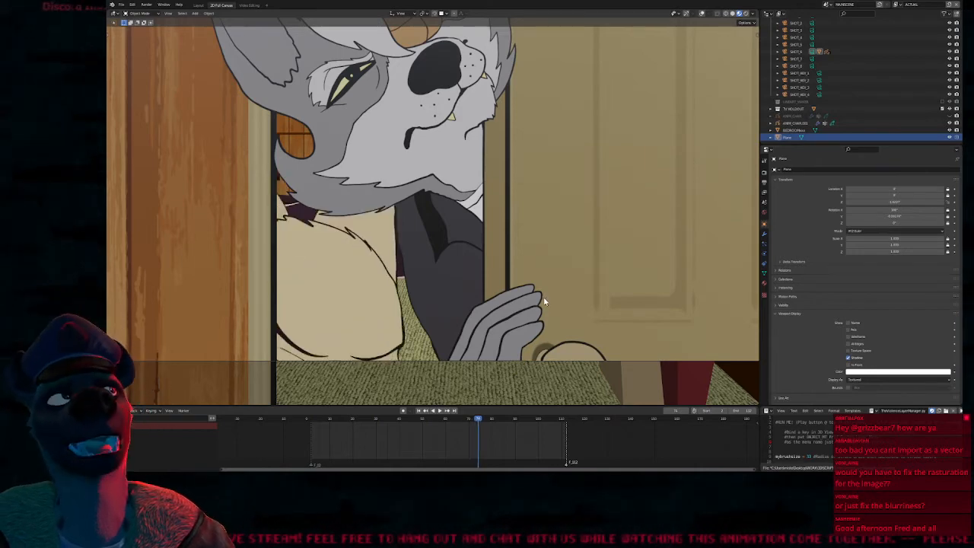
key("Right")
key("Right")
key("Right")
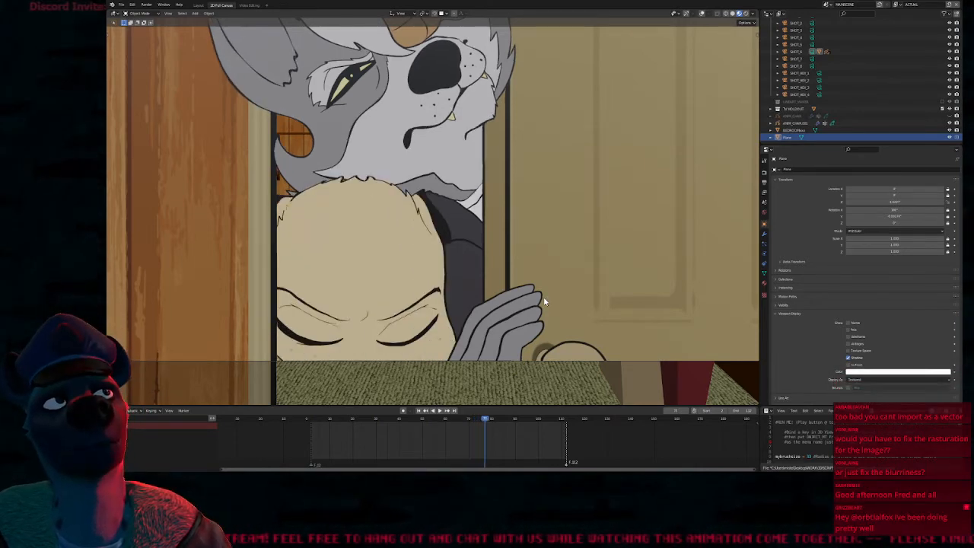
key("Right")
key("Right")
key("Right")
key("Right")
key("Right")
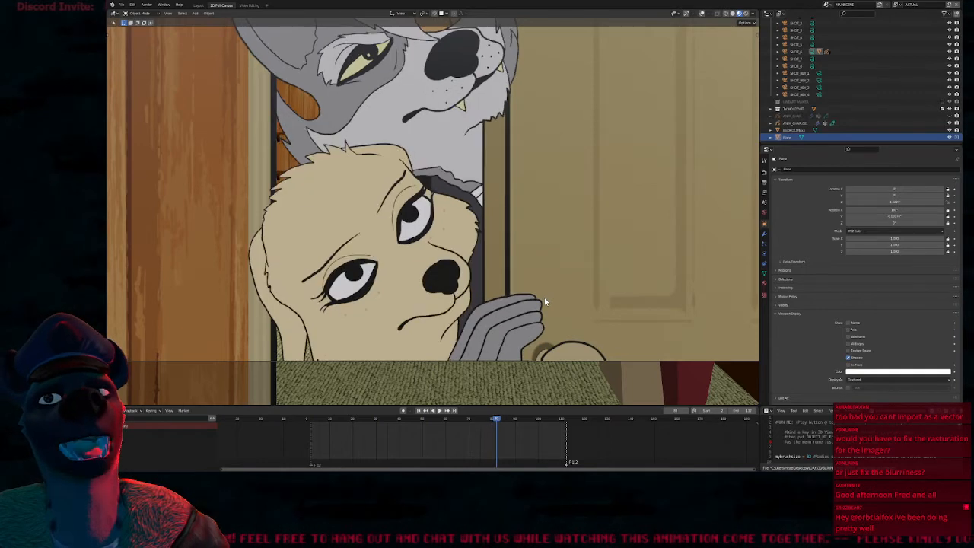
Continue stepping forward to about frame 96, reviewing the wolf's change into an open-mouthed grin
key("Right")
key("Right")
key("Right")
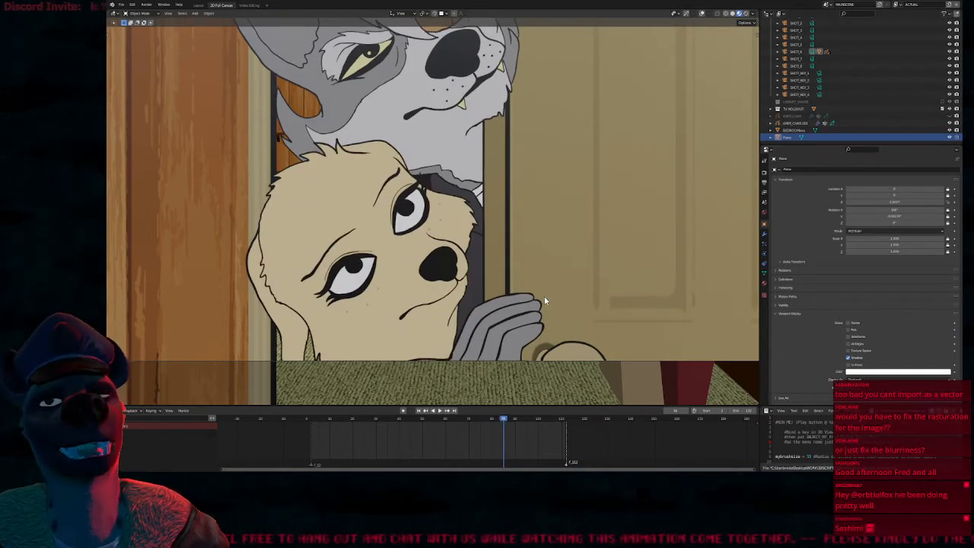
key("Right")
key("Right")
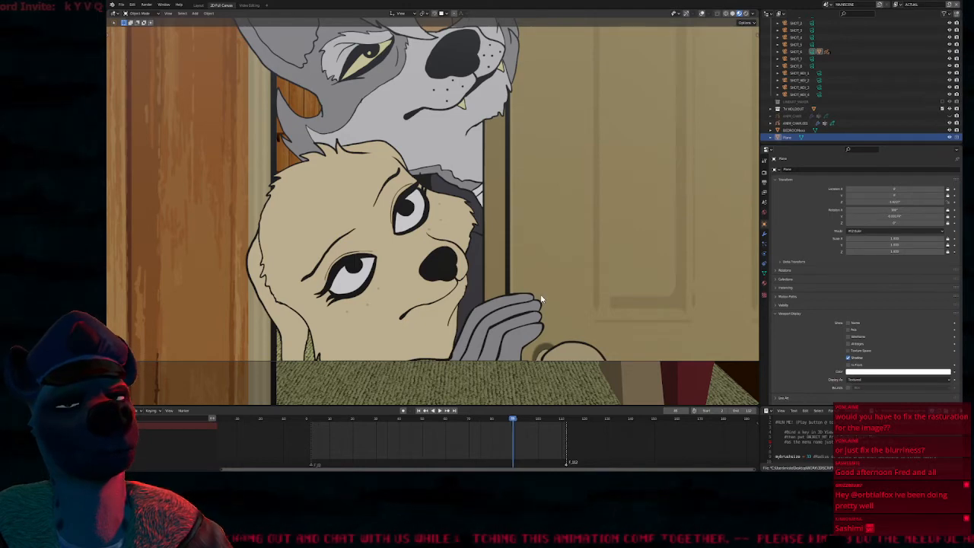
key("Right")
key("Right")
key("Right")
key("Right")
key("Right")
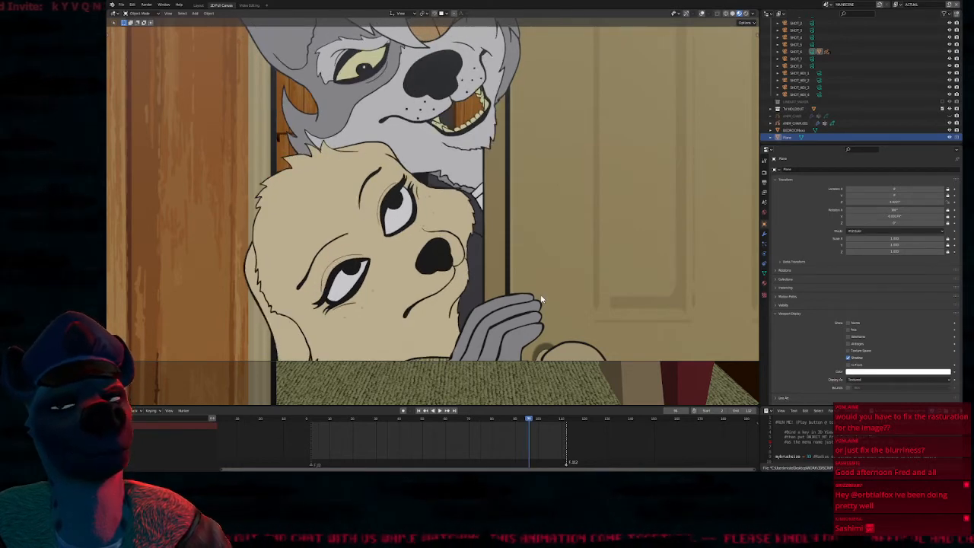
Step back and forth between about frames 93 and 96 to compare the two characters' poses
key("Left")
key("Left")
key("Left")
key("Left")
key("Left")
key("Left")
key("Right")
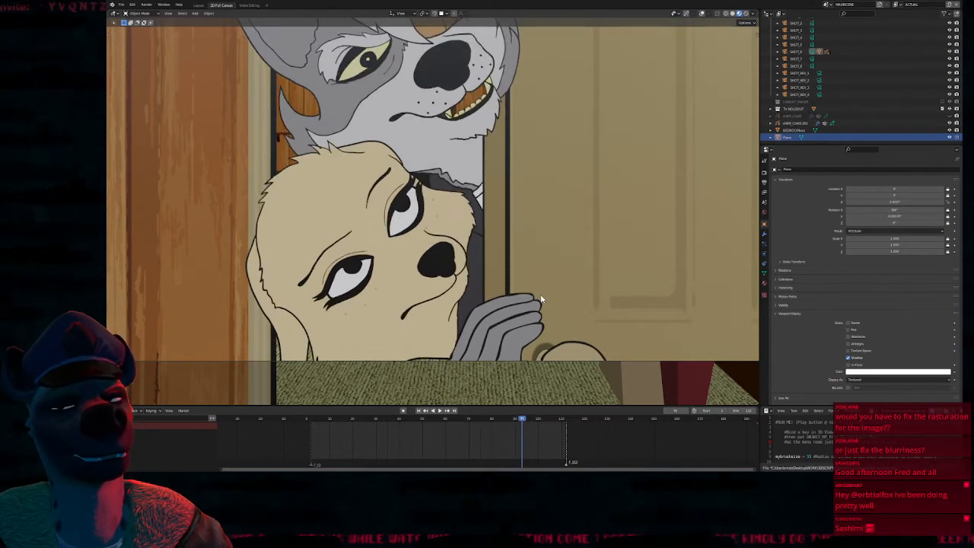
key("Right")
Flip repeatedly through the frames around 101 to 103 to compare the changes in both characters' faces
key("Right")
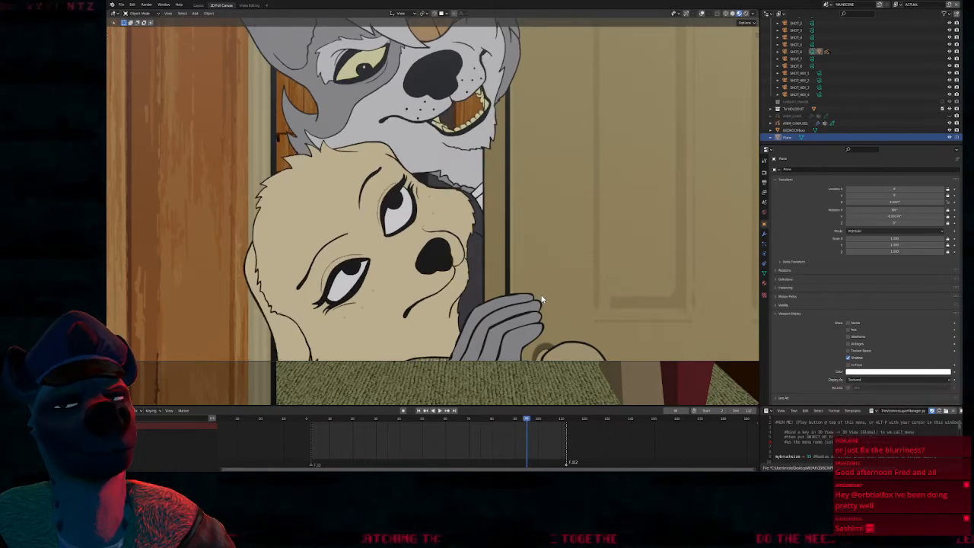
key("Right")
key("Right")
key("Right")
key("Right")
key("Right")
key("Right")
key("Right")
key("Left")
key("Left")
key("Left")
key("Left")
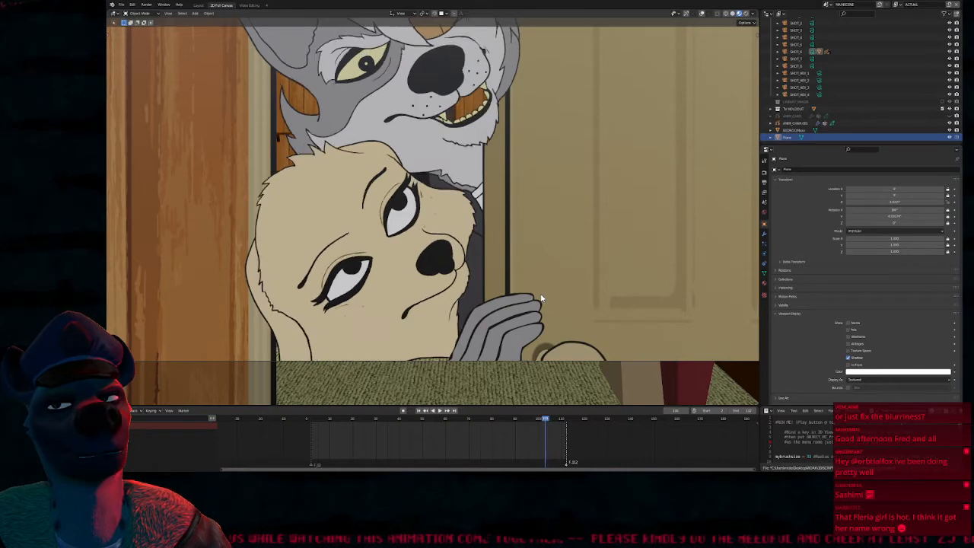
key("Right")
key("Right")
key("Left")
key("Left")
key("Right")
key("Right")
key("Left")
key("Left")
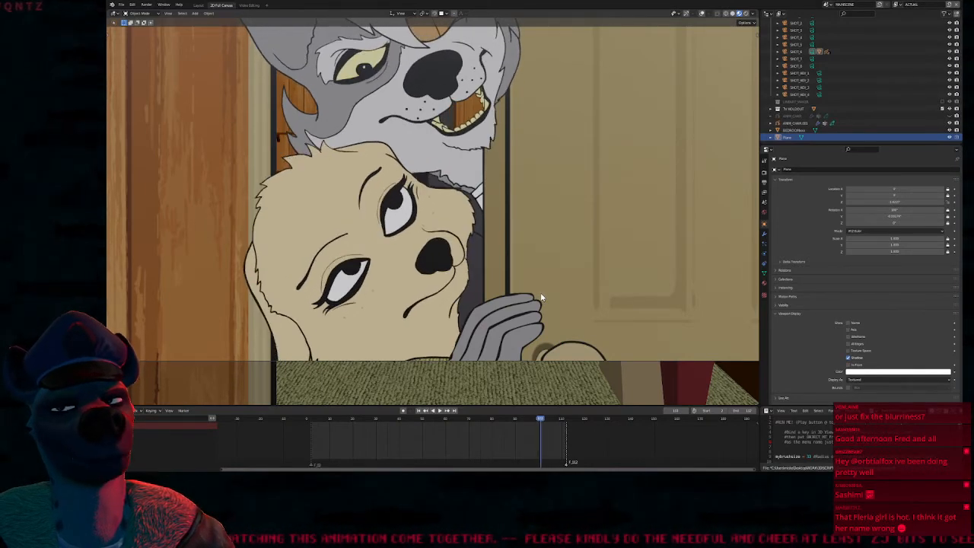
Step back to about frame 90 and flip up to about frame 94 and back, comparing the wolf's closed mouth with the grin
key("Left")
key("Left")
key("Left")
key("Left")
key("Left")
key("Left")
key("Left")
key("Left")
key("Left")
key("Left")
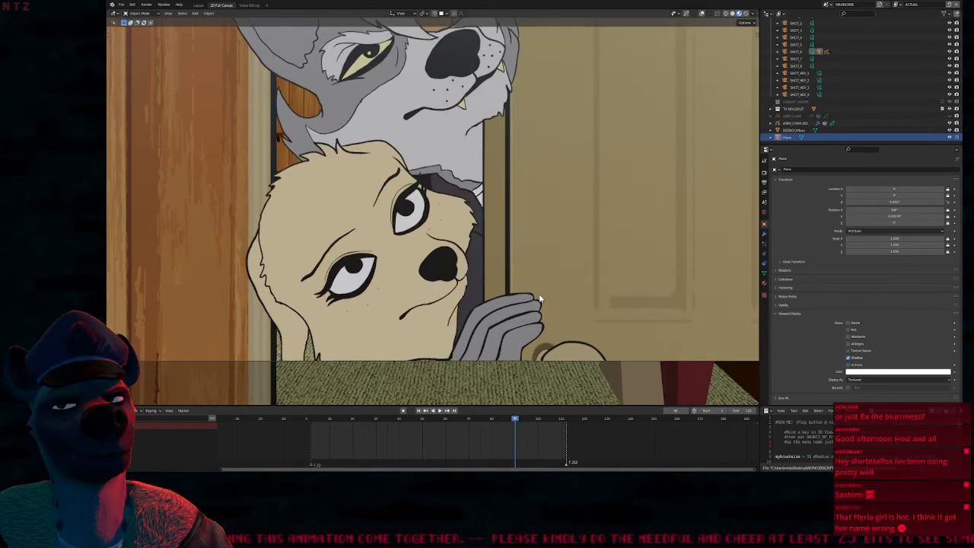
key("Right")
key("Right")
key("Right")
key("Right")
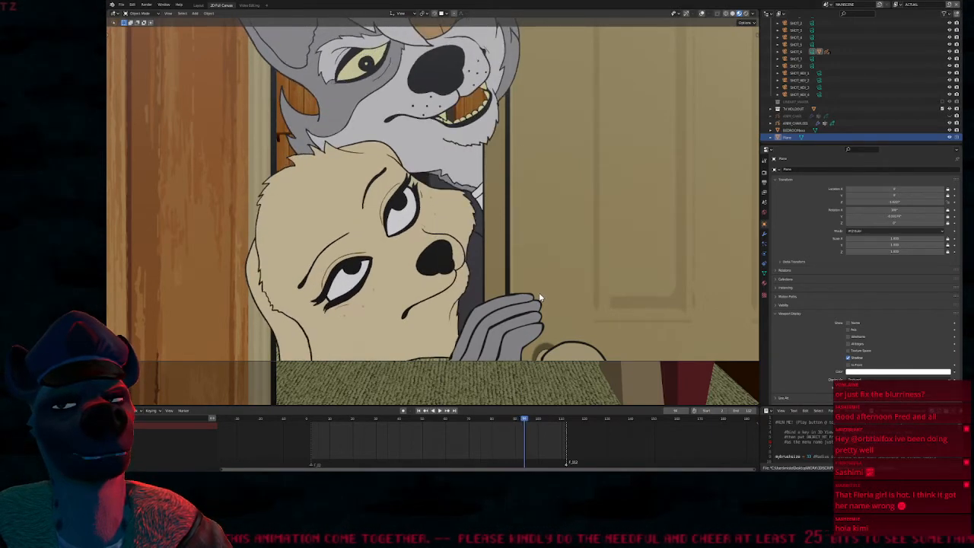
key("Left")
key("Left")
key("Left")
key("Left")
key("Left")
key("Left")
key("Left")
key("Left")
key("Left")
key("Left")
key("Left")
key("Left")
key("Left")
key("Left")
key("Left")
key("Left")
key("Left")
key("Left")
key("Left")
key("Left")
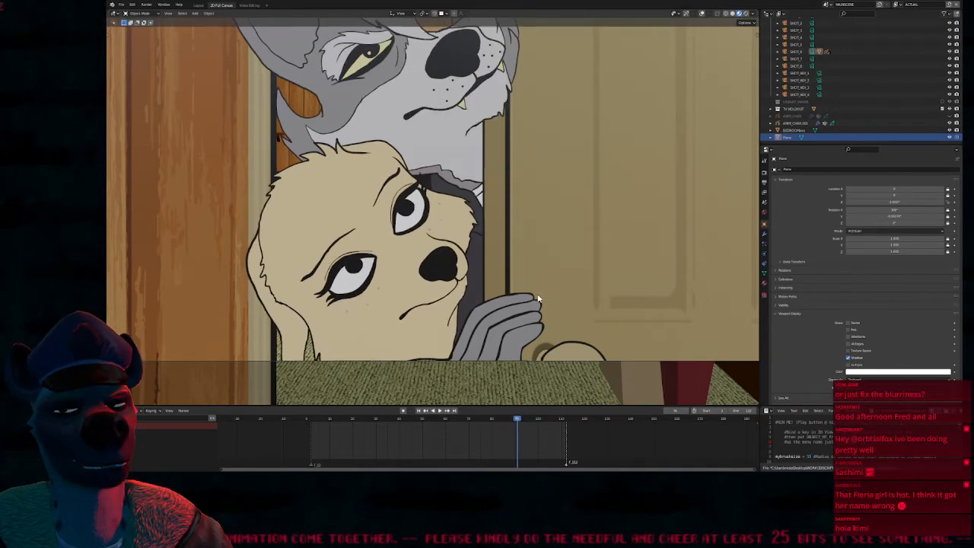
Review the frames between about 66 and 76 back and forth, watching the dog's head enter the doorway below the wolf
key("Right")
key("Right")
key("Right")
key("Right")
key("Right")
key("Right")
key("Right")
key("Right")
key("Right")
key("Right")
key("Right")
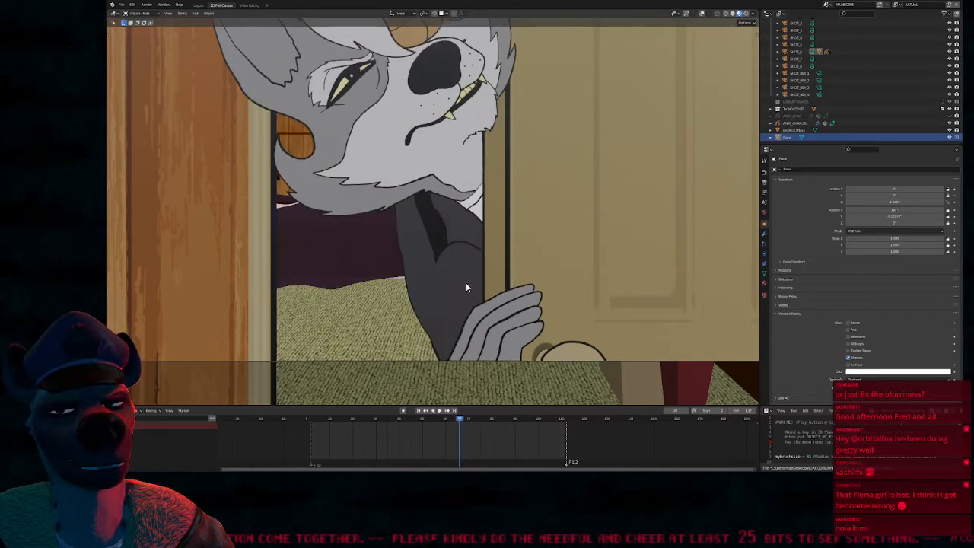
key("Right")
key("Right")
key("Right")
key("Right")
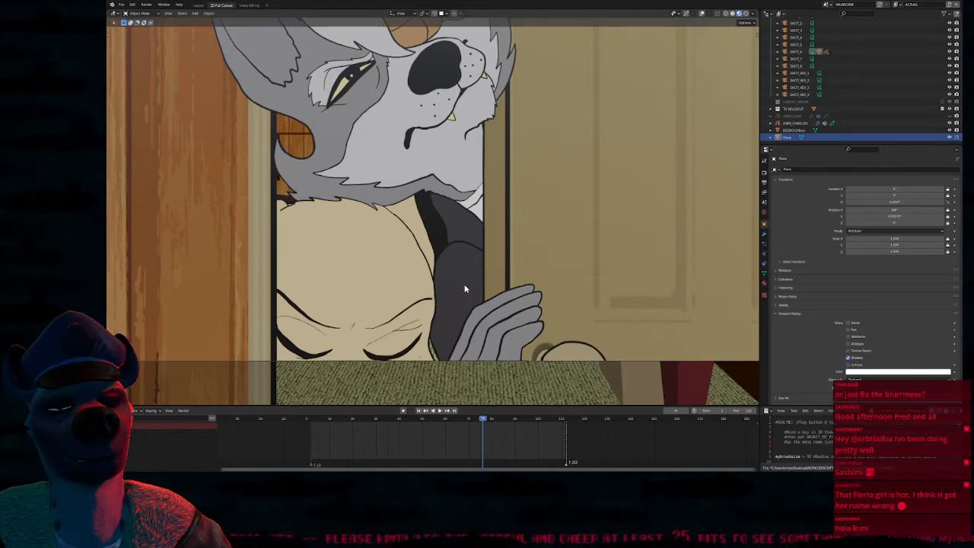
key("Left")
key("Left")
key("Left")
key("Left")
key("Left")
key("Right")
key("Right")
key("Right")
key("Right")
key("Right")
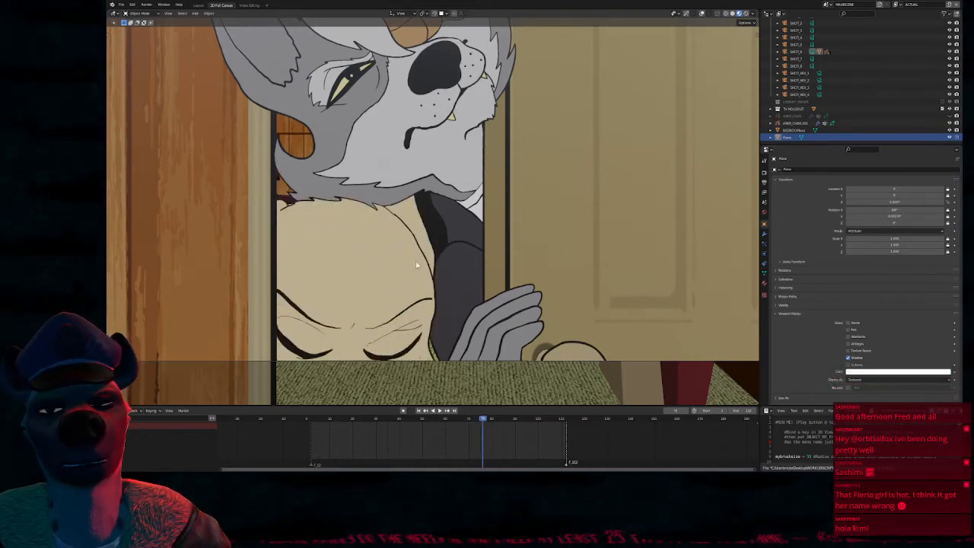
Step forward from about frame 76 to about frame 84, reviewing how the dog's head rises and its eyes open
middle_click_drag(472, 177, 430, 291, "shift")
middle_click_drag(452, 342, 451, 231, "shift")
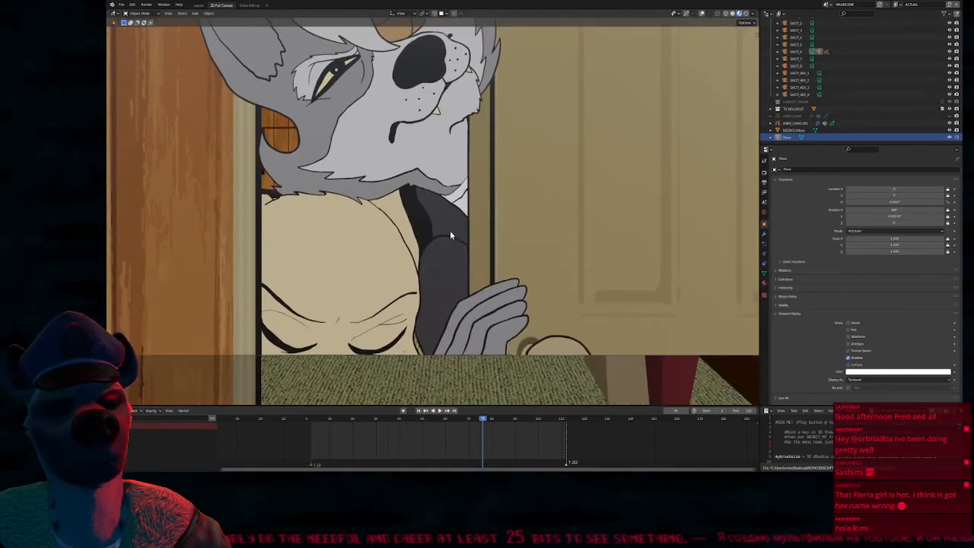
key("Left")
key("Left")
key("Left")
key("Right")
key("Right")
key("Right")
key("Right")
key("Right")
key("Right")
key("Right")
key("Right")
key("Right")
key("Right")
key("Right")
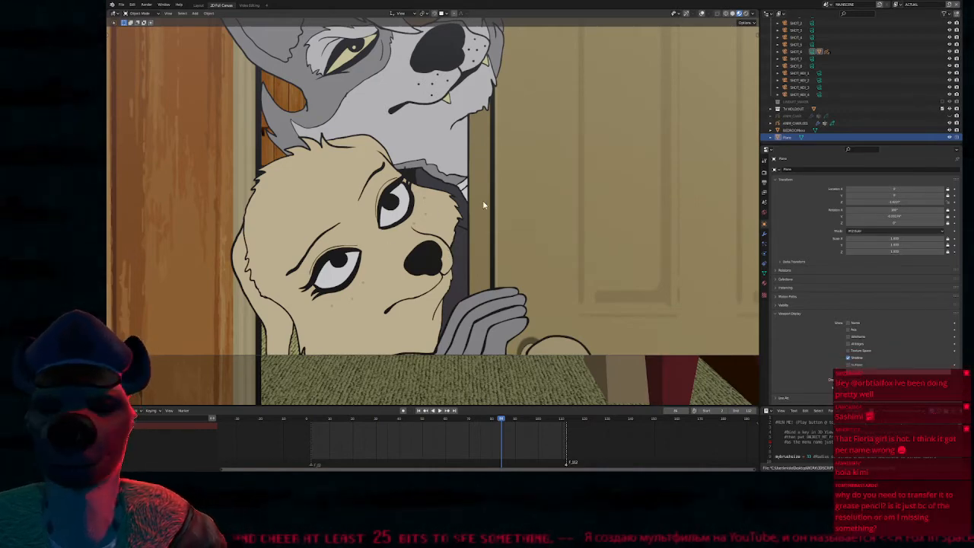
Step back to about frame 70, reviewing the poses before the dog appears
key("Left")
key("Left")
key("Left")
key("Left")
key("Left")
key("Left")
key("Left")
key("Left")
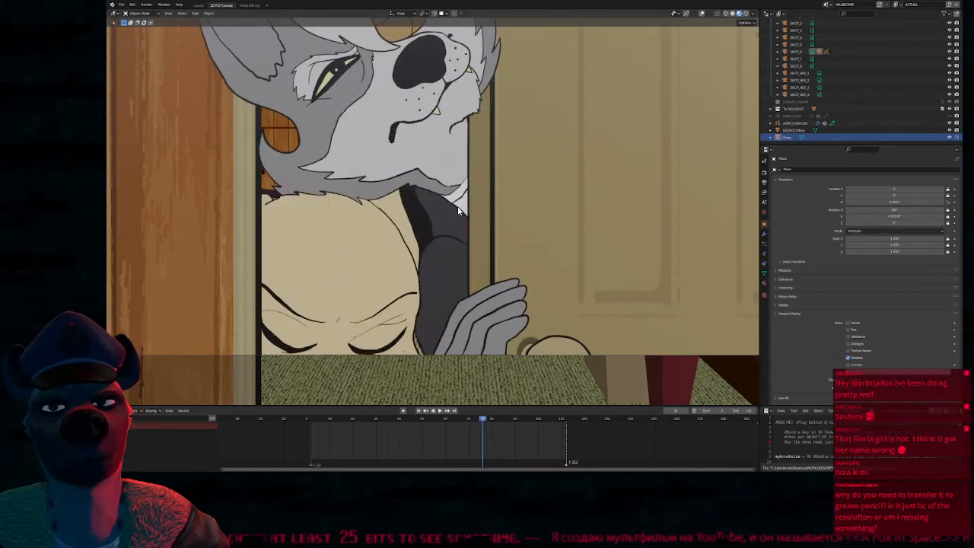
key("Left")
key("Left")
key("Left")
key("Left")
key("Left")
key("Left")
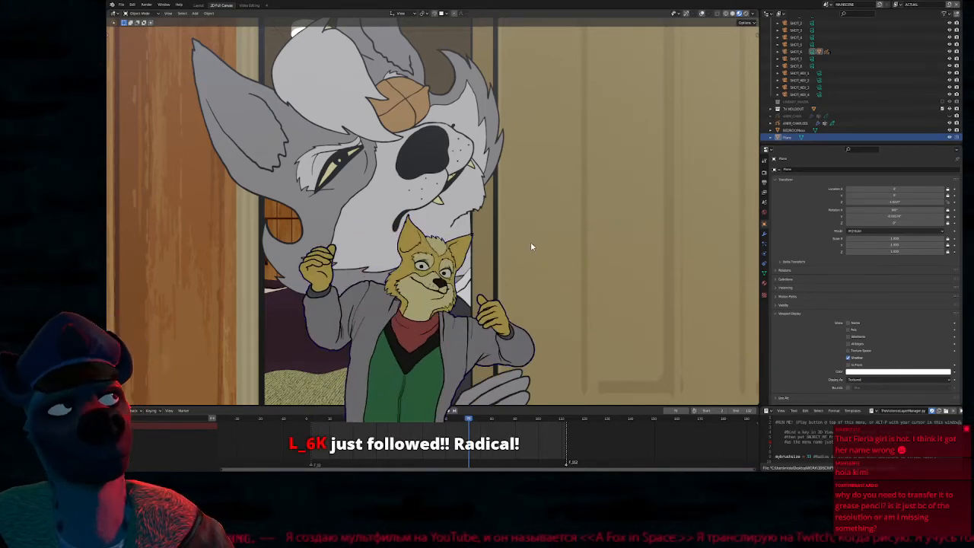
View the whole shot in the camera frame and scrub the playback to about frame 103
middle_click_drag(533, 202, 495, 225, "ctrl")
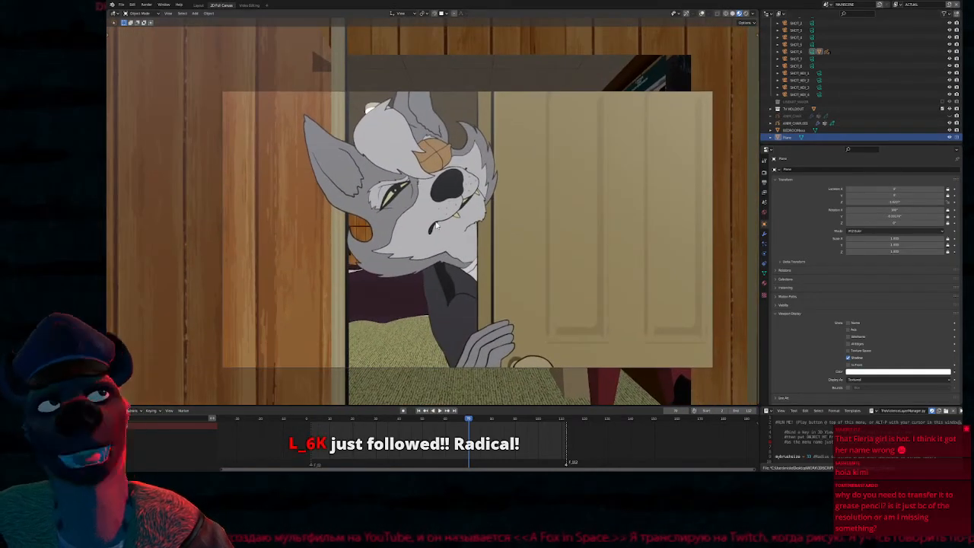
key("space")
left_click_drag(488, 437, 545, 438)
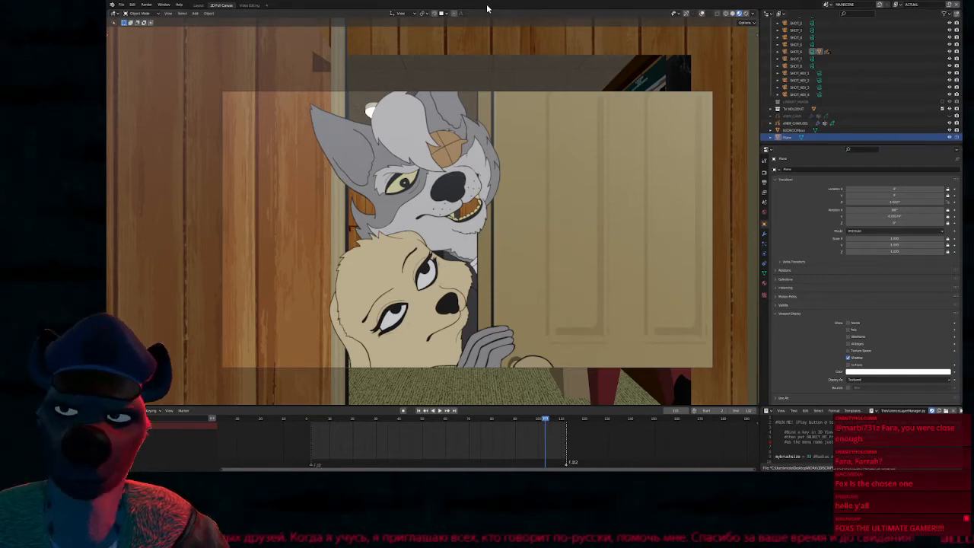
Examine the edges of the dog's upper eyelashes up close in the rendered image-sequence plane for pixelation
scroll(518, 233, "up", 2)
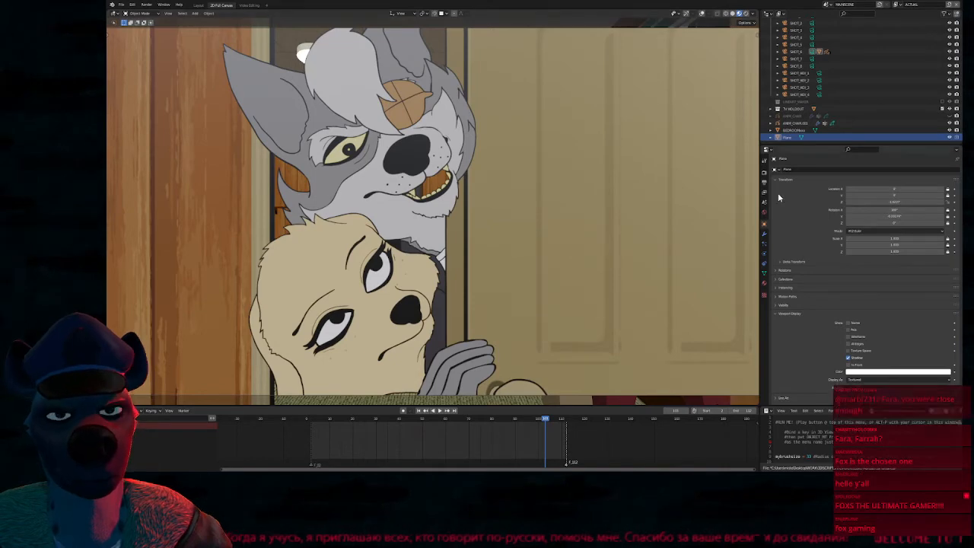
scroll(415, 250, "up", 5)
scroll(433, 158, "down", 3)
scroll(449, 157, "up", 6)
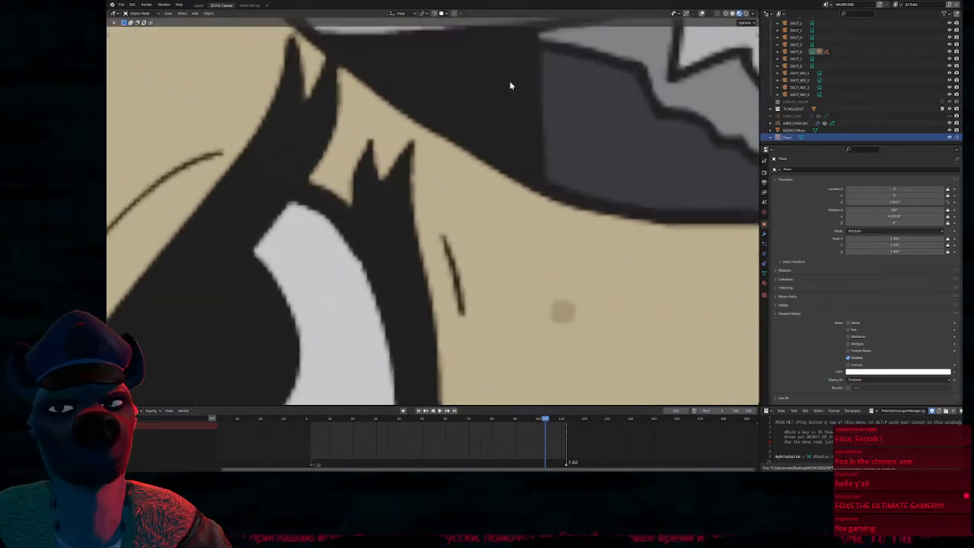
scroll(536, 47, "up", 4)
scroll(535, 50, "down", 3)
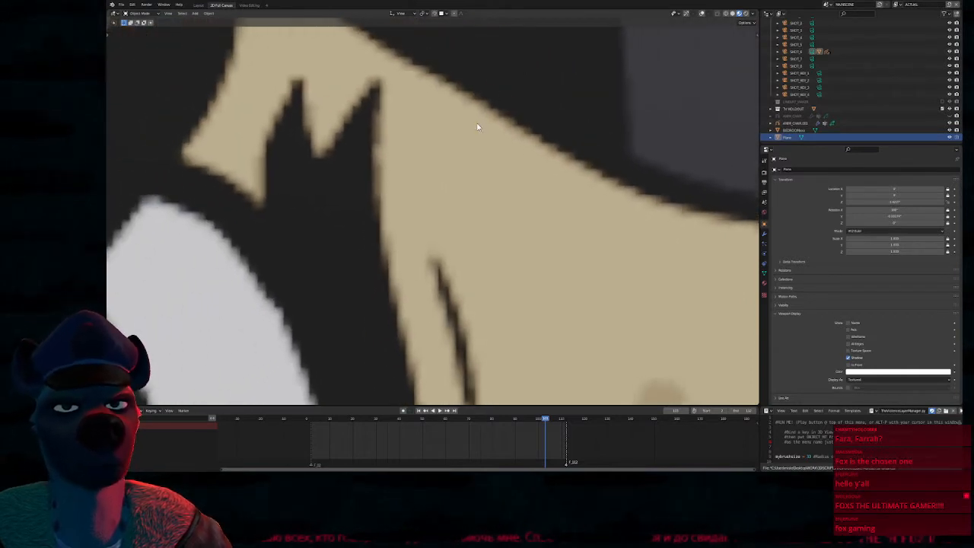
scroll(306, 288, "up", 2)
scroll(316, 266, "up", 2)
scroll(322, 266, "down", 1)
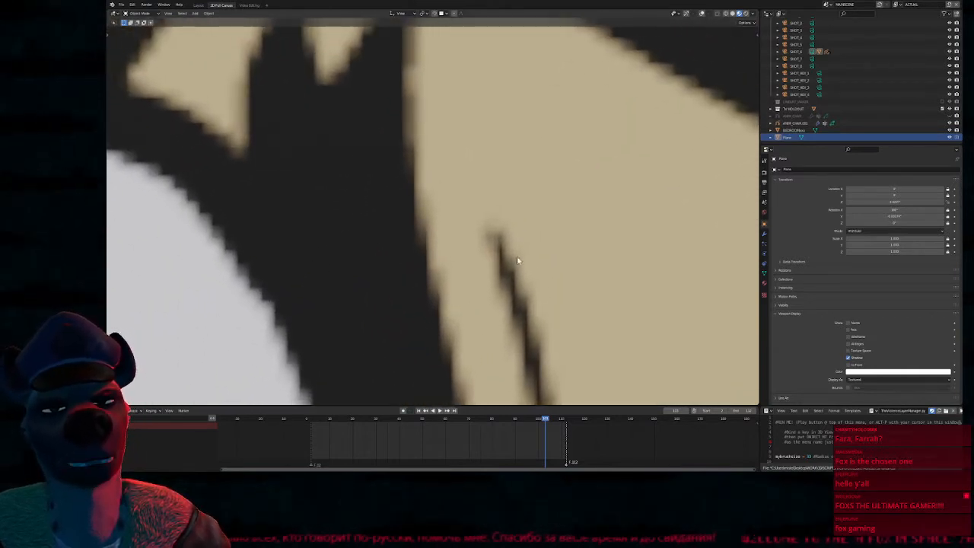
scroll(509, 289, "down", 1)
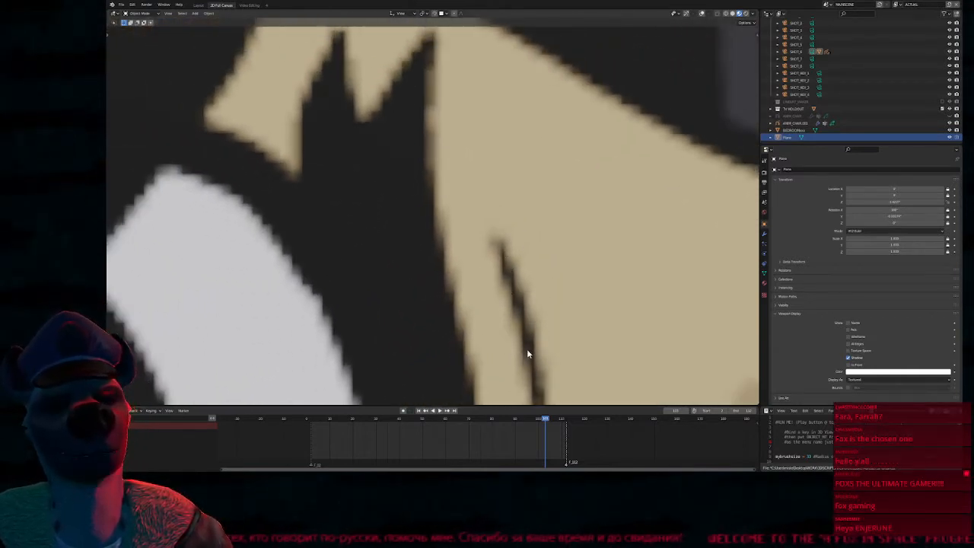
scroll(488, 232, "down", 5)
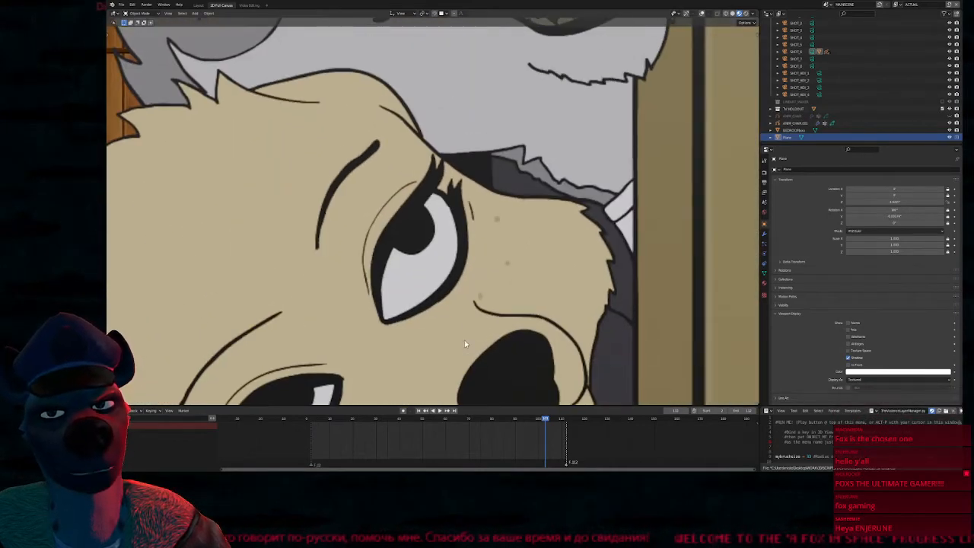
Examine the linework of the dog's upper eye and brow at a moderate magnification
middle_click_drag(432, 171, 494, 217, "shift")
scroll(481, 231, "up", 8)
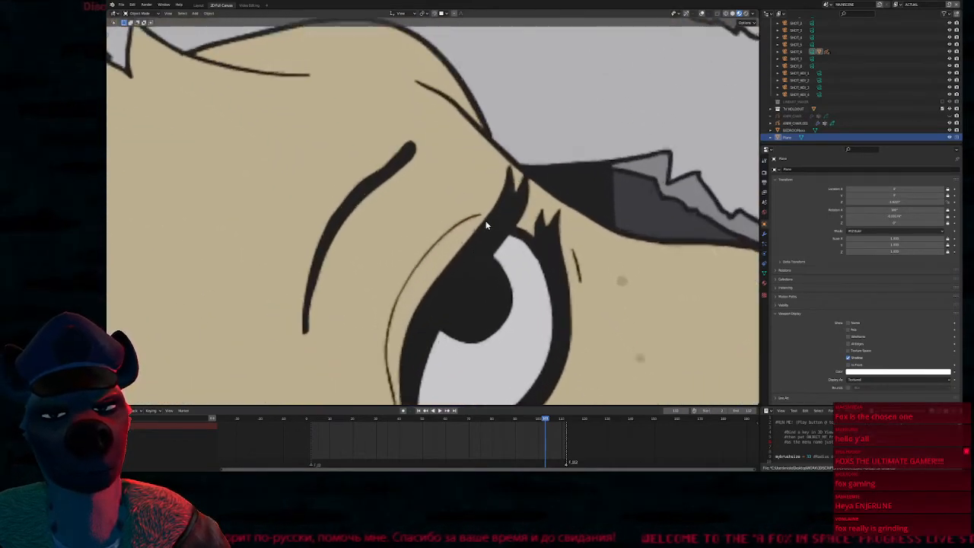
scroll(466, 241, "up", 4)
scroll(459, 318, "down", 10)
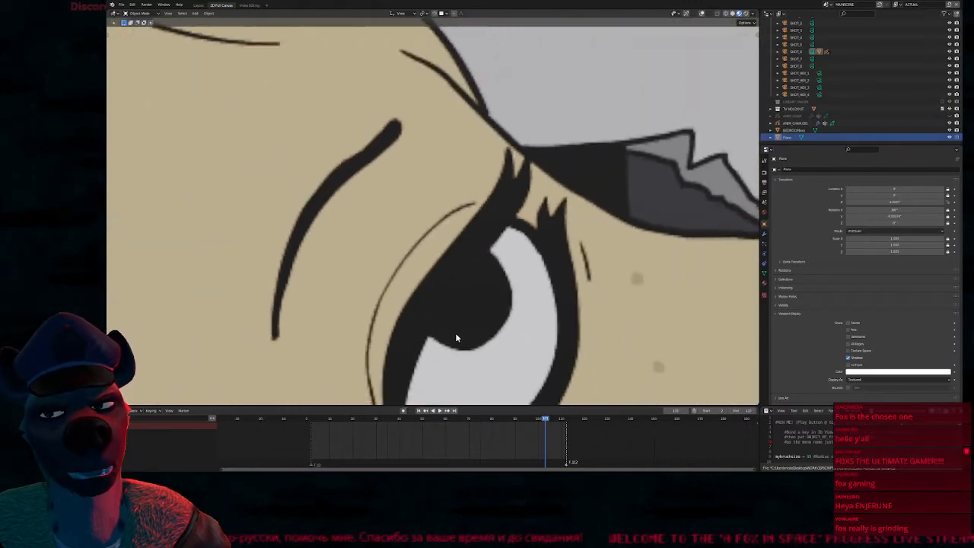
scroll(468, 320, "down", 6)
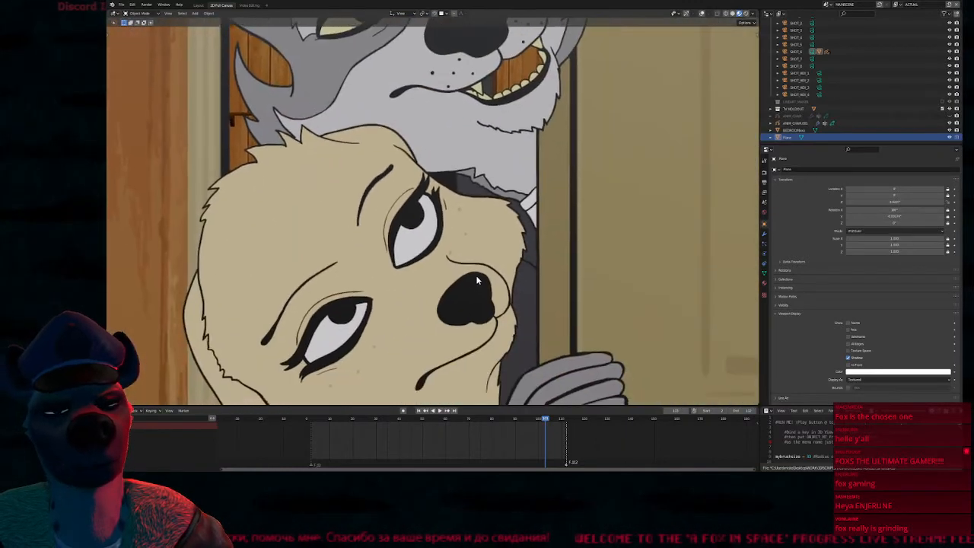
Make the hidden ANIM_CHAR Grease Pencil object visible and go to about frame 22 to view the wolf's face
left_click(950, 116)
middle_click_drag(495, 149, 462, 204, "shift")
left_click_drag(412, 420, 358, 418)
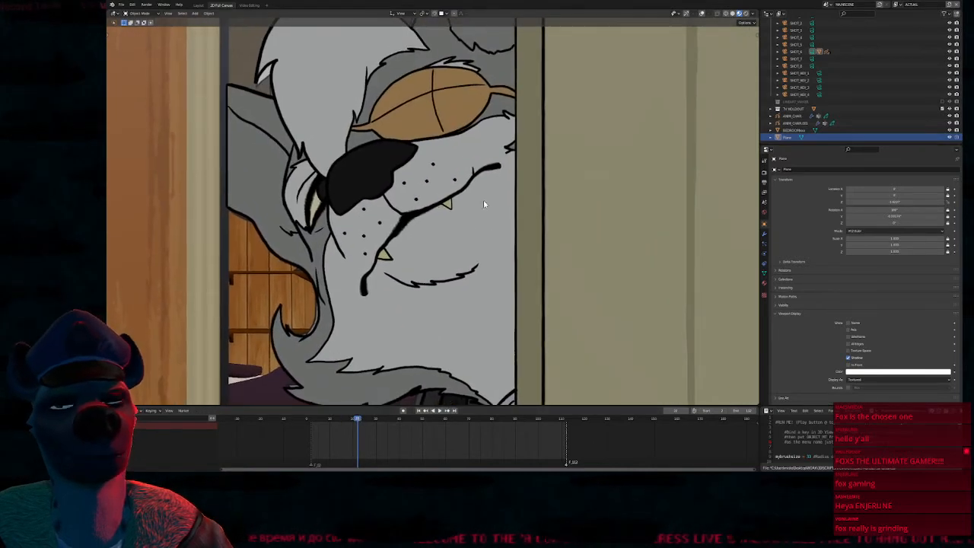
middle_click_drag(470, 235, 460, 245, "shift")
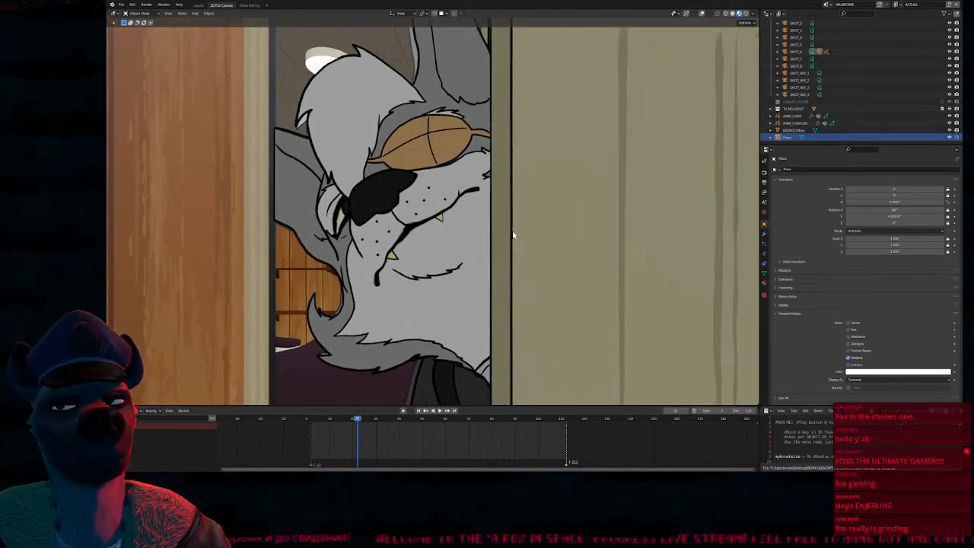
Toggle the ANIM_CHAR object's visibility repeatedly at about frame 22 to compare the Grease Pencil wolf with the rendered version
left_click(948, 117)
left_click(949, 116)
left_click(950, 117)
left_click(950, 116)
left_click(950, 117)
left_click(950, 116)
left_click(950, 117)
left_click(951, 117)
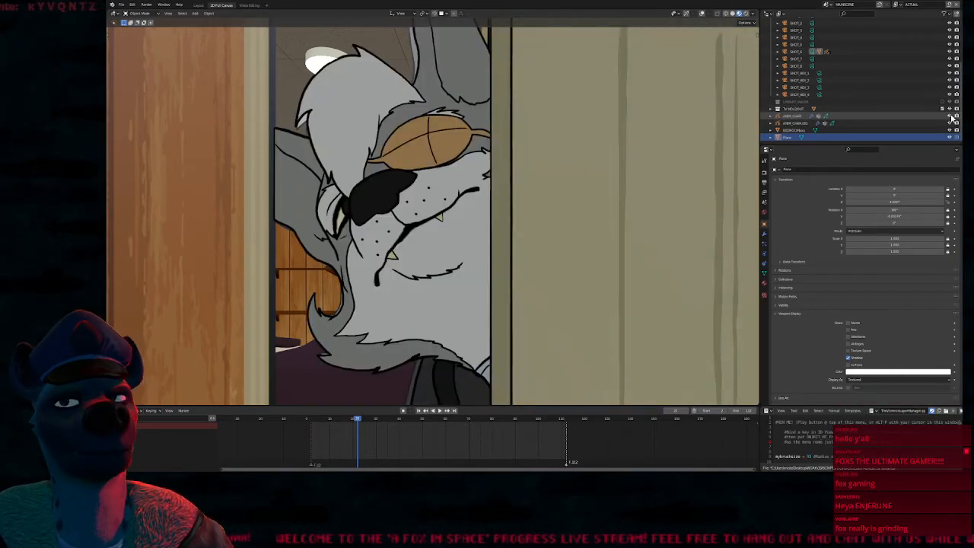
middle_click_drag(479, 75, 499, 120, "shift")
mouse_move(426, 255)
middle_mouse_down("shift")
mouse_move(441, 119)
mouse_move(442, 196)
middle_mouse_up("shift")
scroll(443, 196, "up", 5)
scroll(453, 192, "down", 8)
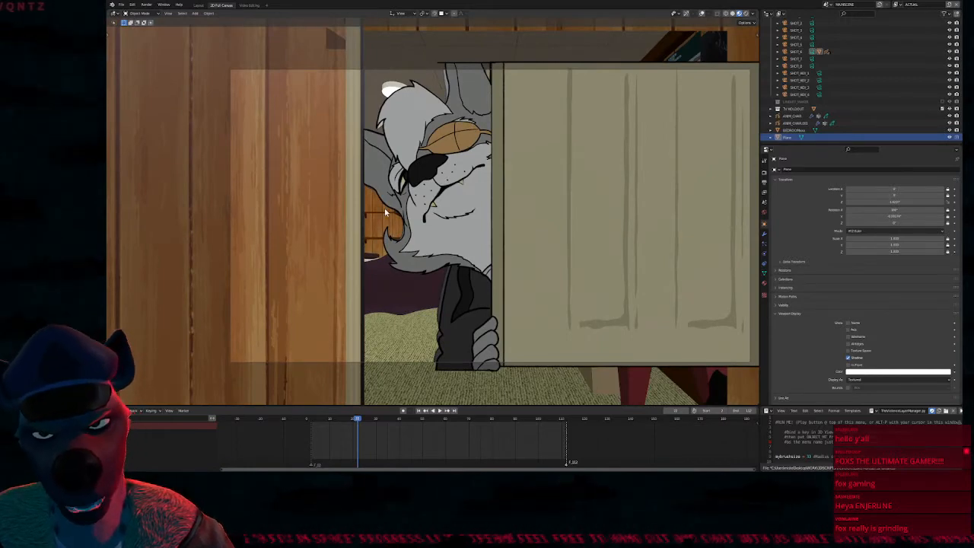
Step back and forth around frame 23 to review the wolf's head moving past the door edge
key("Right")
key("Right")
key("Right")
key("Right")
key("Right")
key("Right")
key("Left")
key("Left")
key("Left")
key("Left")
key("Left")
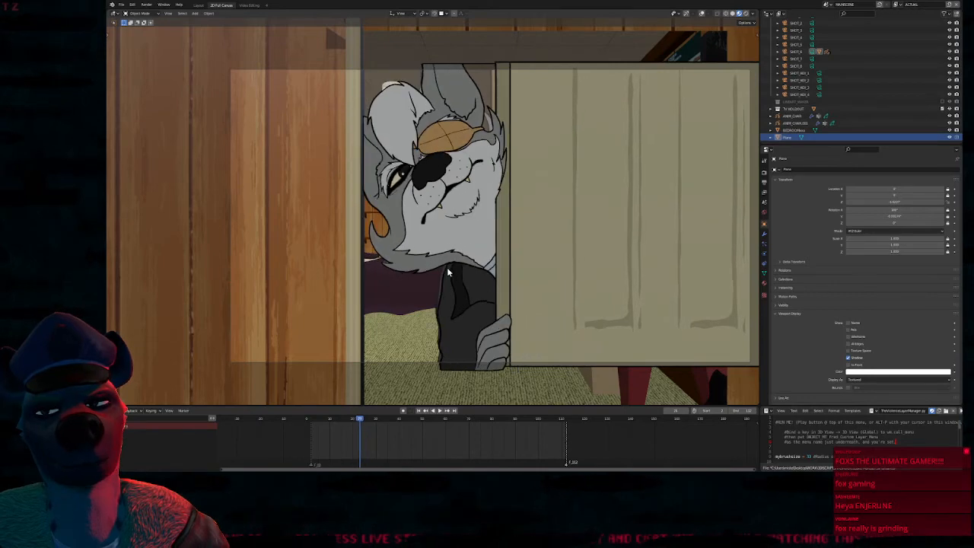
key("Left")
key("Left")
key("Left")
key("Left")
key("Left")
key("Left")
key("Left")
Step forward frame by frame to about frame 60, reviewing the Grease Pencil wolf leaning through the doorway and baring its teeth
key("Right")
key("Right")
key("Right")
key("Right")
key("Right")
key("Right")
key("Right")
key("Right")
key("Right")
key("Right")
key("Right")
key("Right")
key("Right")
key("Right")
key("Right")
key("Right")
key("Right")
key("Right")
key("Right")
key("Right")
key("Right")
key("Right")
key("Right")
key("Right")
key("Right")
key("Right")
key("Right")
key("Right")
key("Right")
key("Right")
key("Right")
key("Right")
key("Right")
key("Right")
key("Right")
key("Right")
key("Right")
key("Right")
key("Right")
key("Right")
key("Right")
key("Right")
key("Right")
key("Right")
key("Right")
key("Right")
key("Right")
key("Right")
key("Right")
key("Right")
key("Left")
key("Left")
key("Left")
key("Left")
key("Left")
key("Left")
Select the ANIM_CHAR Grease Pencil object, enter Edit Mode and display its material list
key("Tab")
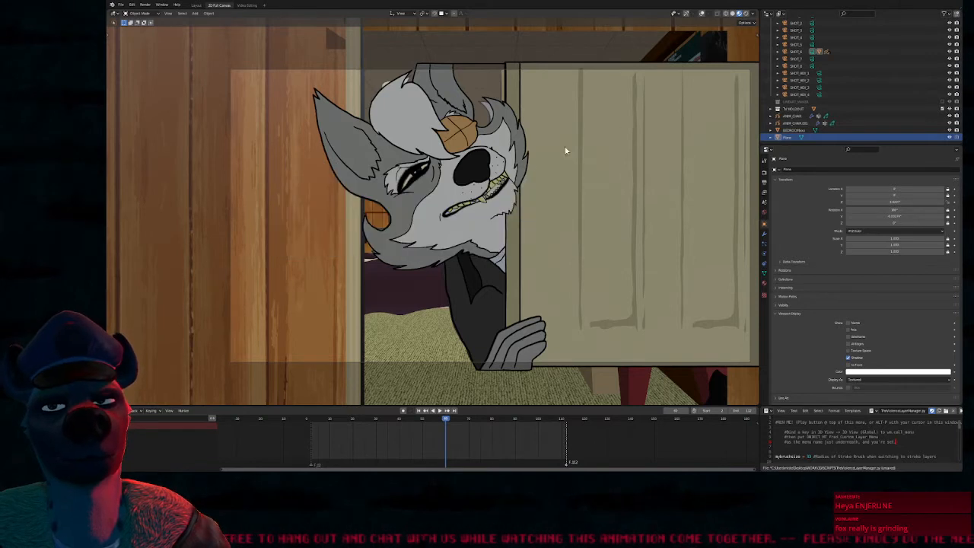
left_click(497, 191)
key("Tab")
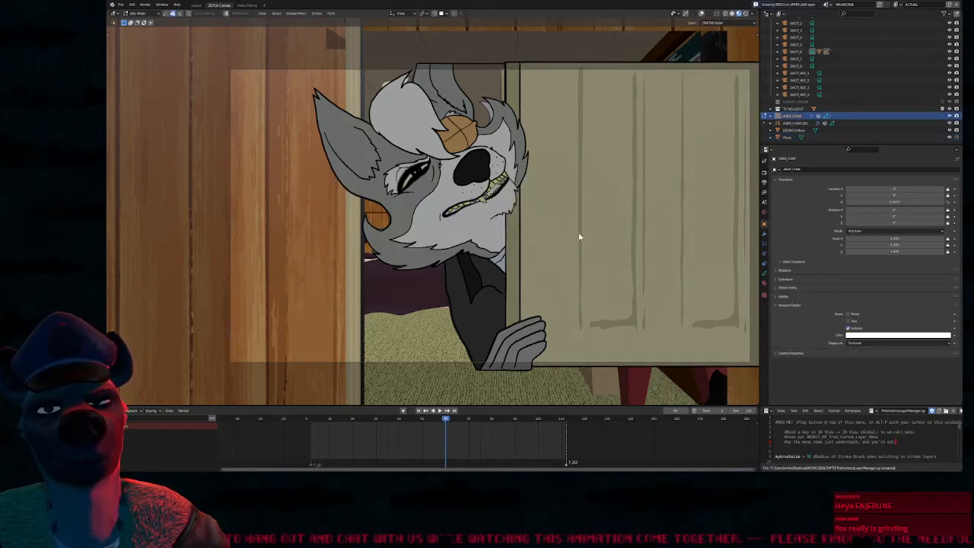
right_click(543, 208)
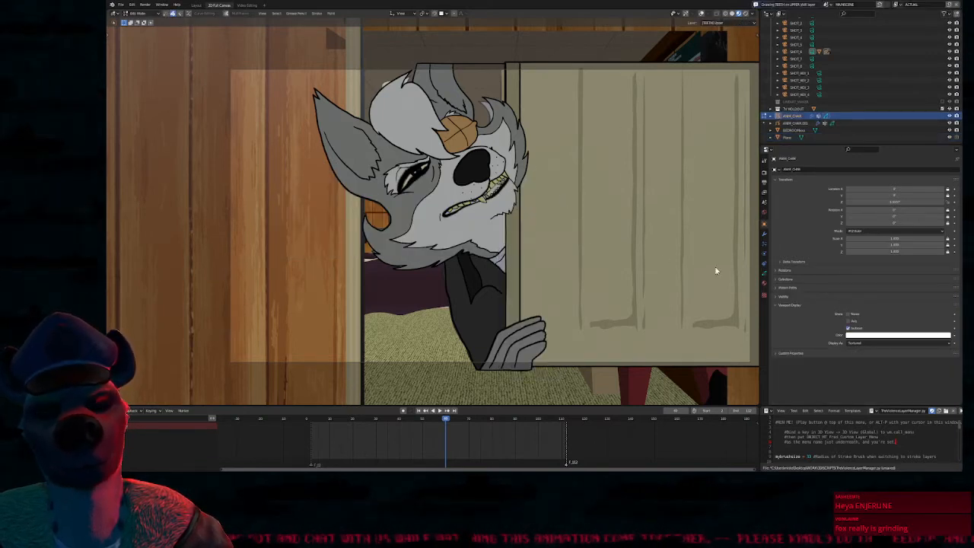
left_click(764, 283)
left_click(528, 215)
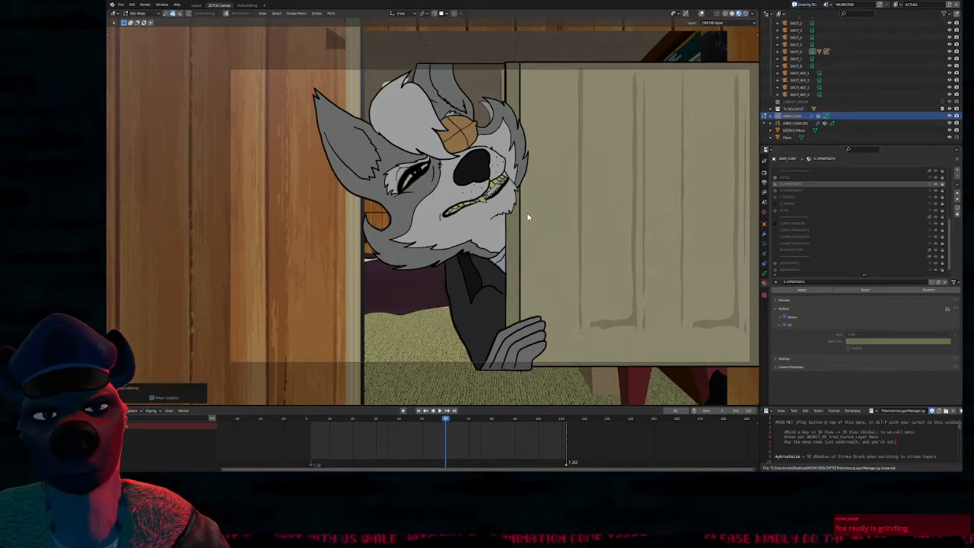
left_click(495, 191)
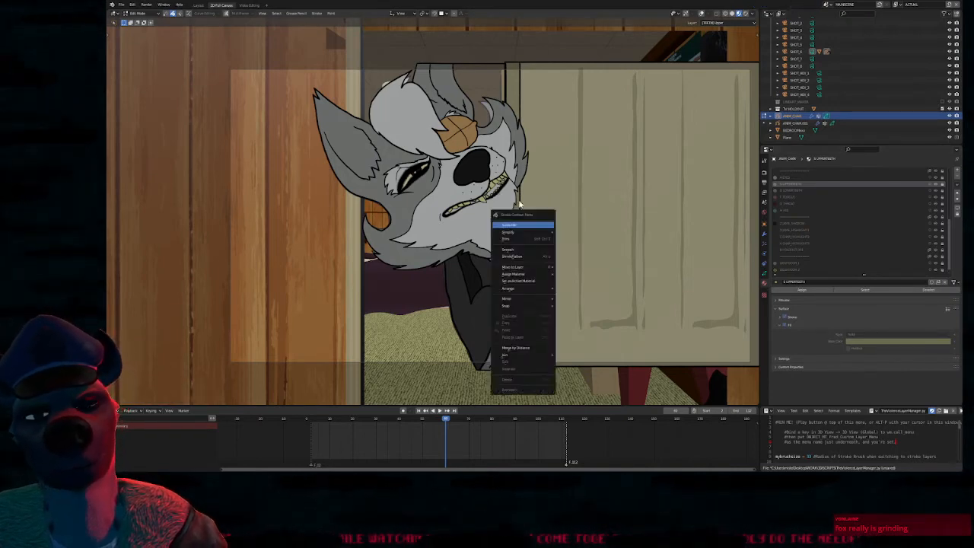
Show the viewport overlays and activate the upper teeth layer, switching from it to the lower teeth layer on the wolf's mouth
key("alt+shift+z")
scroll(509, 201, "up", 5)
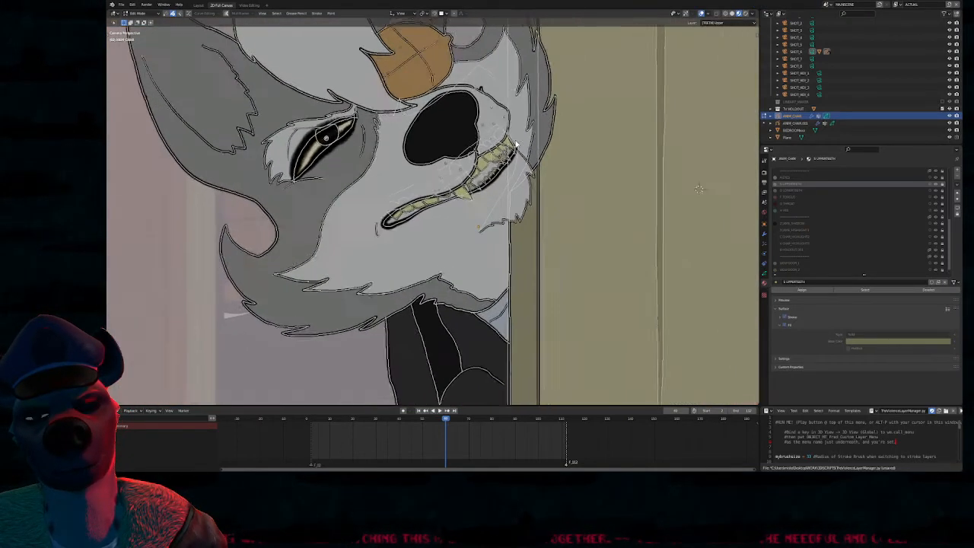
left_click(490, 173)
left_click(490, 174)
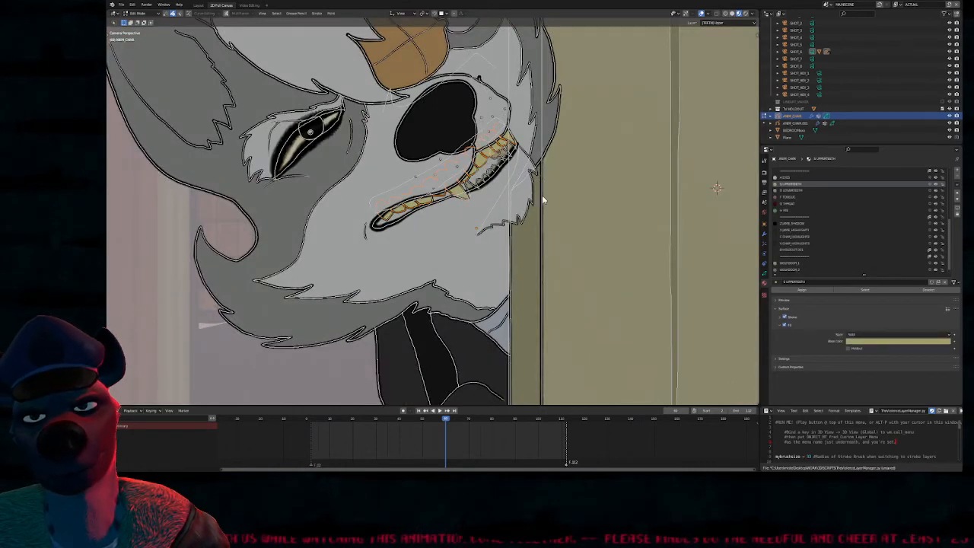
left_click(488, 174)
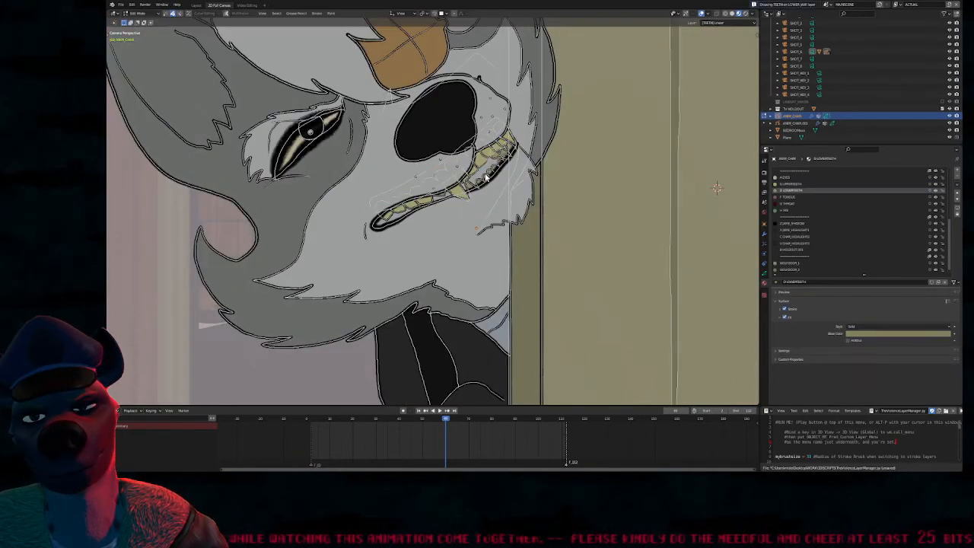
Reposition the lower teeth strokes within the mouth opening at frame 60 and hide the viewport overlays
key("g")
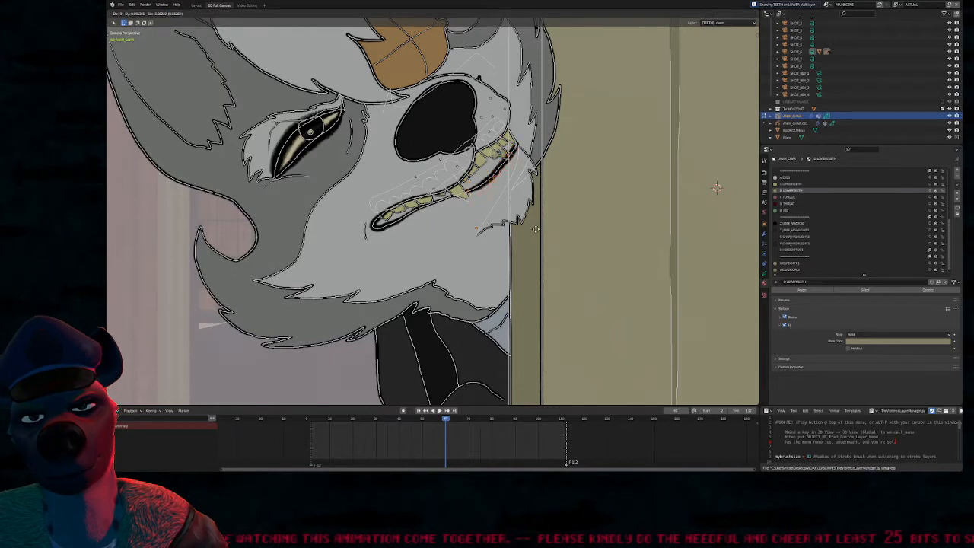
left_click(539, 213)
key("alt+shift+z")
key("g")
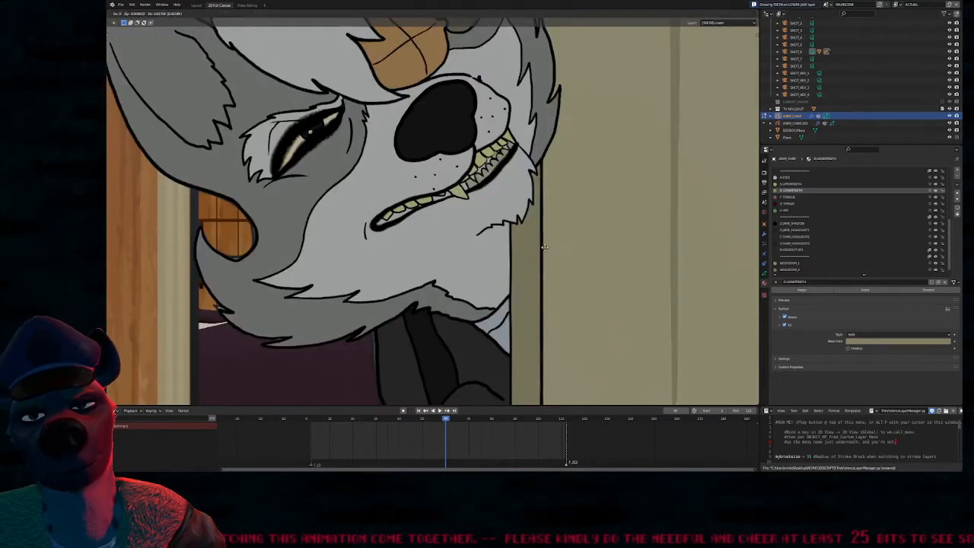
left_click(548, 239)
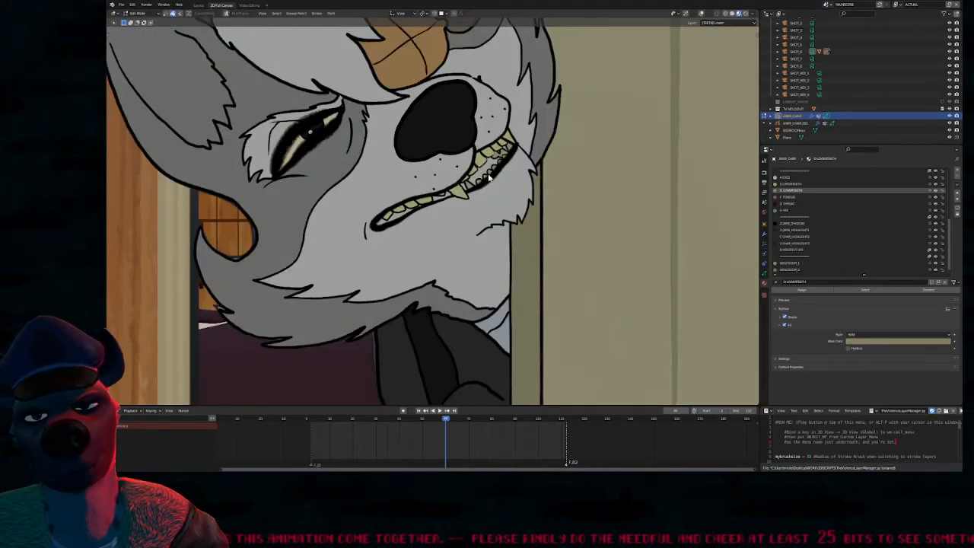
Go one frame forward and reposition the lower teeth strokes within the wolf's mouth opening
key("Down")
mouse_move(462, 418)
left_mouse_down()
mouse_move(476, 417)
mouse_move(457, 413)
left_mouse_up()
left_click_drag(448, 410, 448, 407)
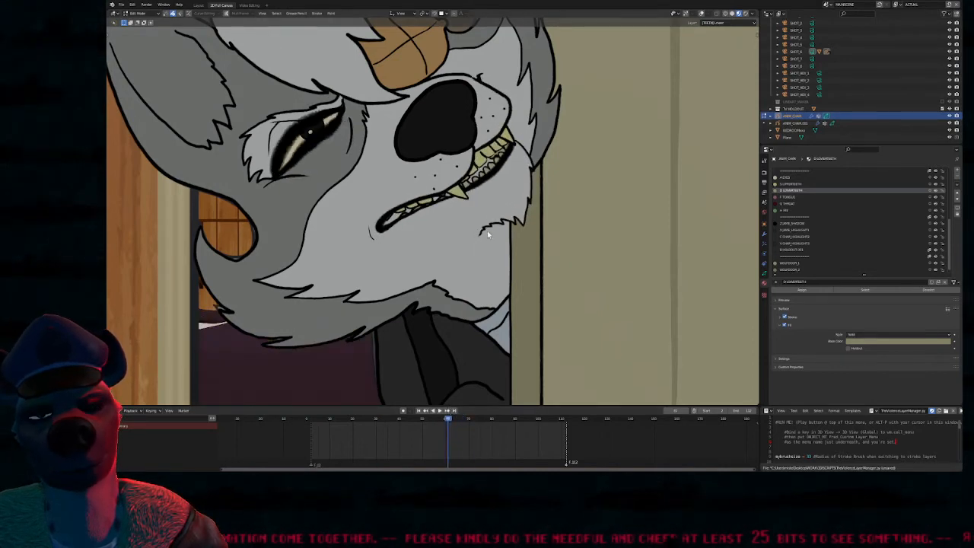
key("g")
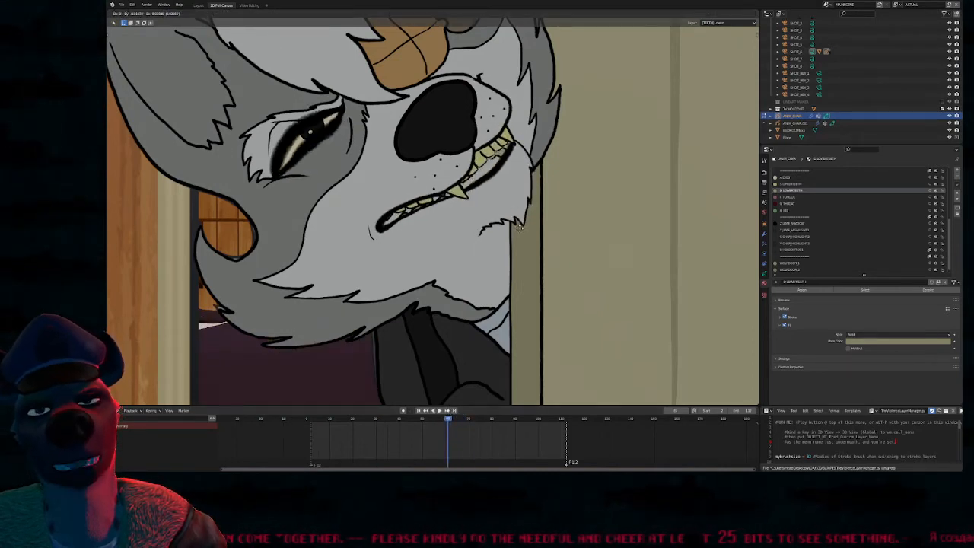
left_click(517, 220)
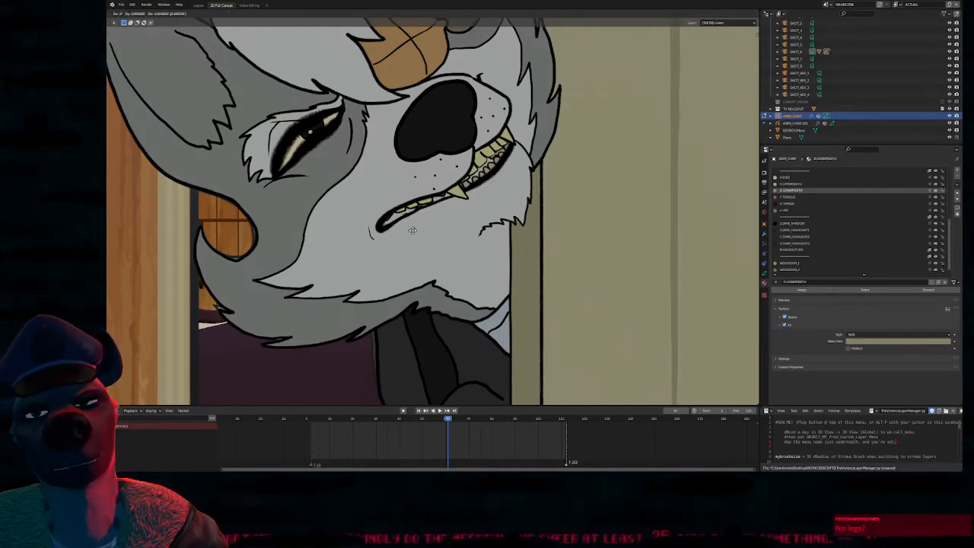
Activate the upper teeth layer and shift its strokes within the mouth opening
key("s")
key("Tab")
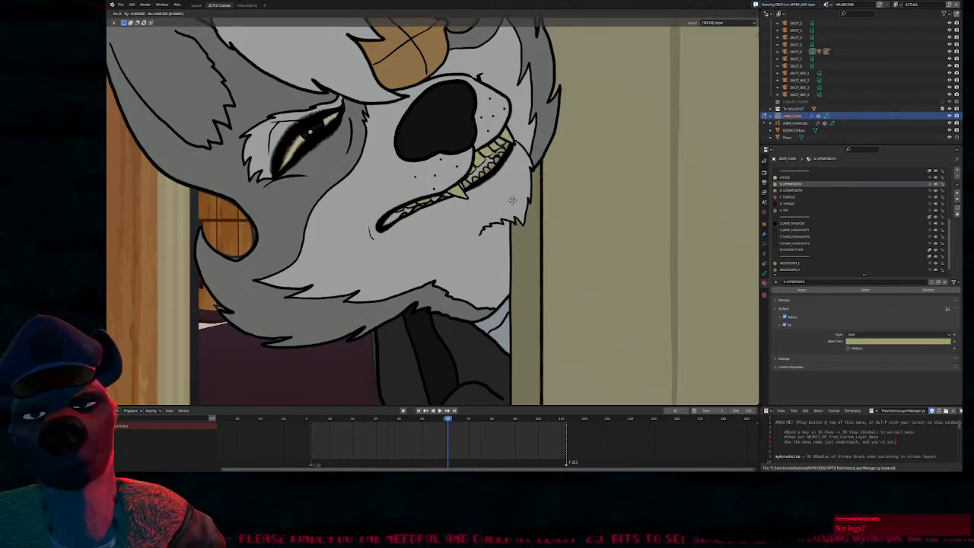
scroll(541, 195, "down", 5)
scroll(534, 196, "up", 2)
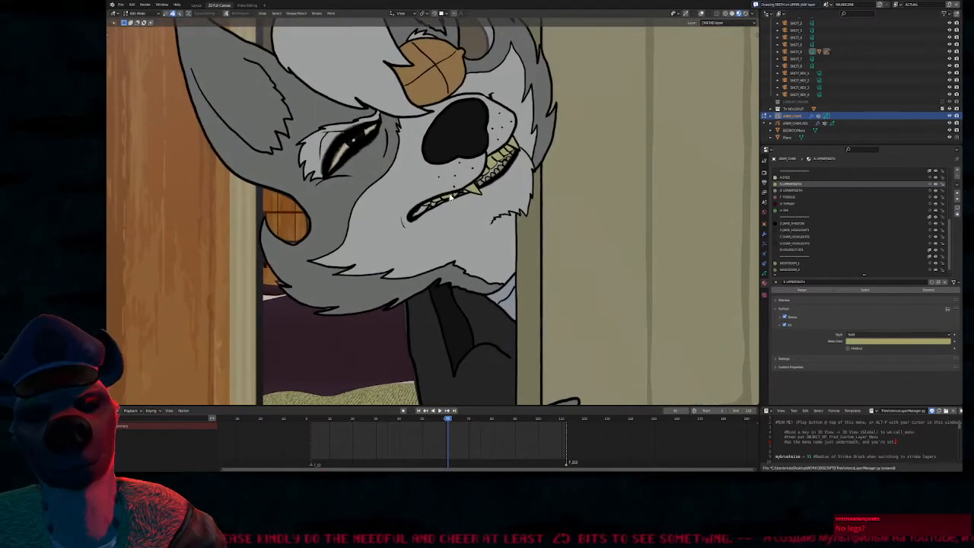
key("Tab")
key("f")
left_click(444, 200)
mouse_move(431, 220)
left_mouse_down()
mouse_move(463, 269)
mouse_move(476, 268)
left_mouse_up()
key("ctrl+z")
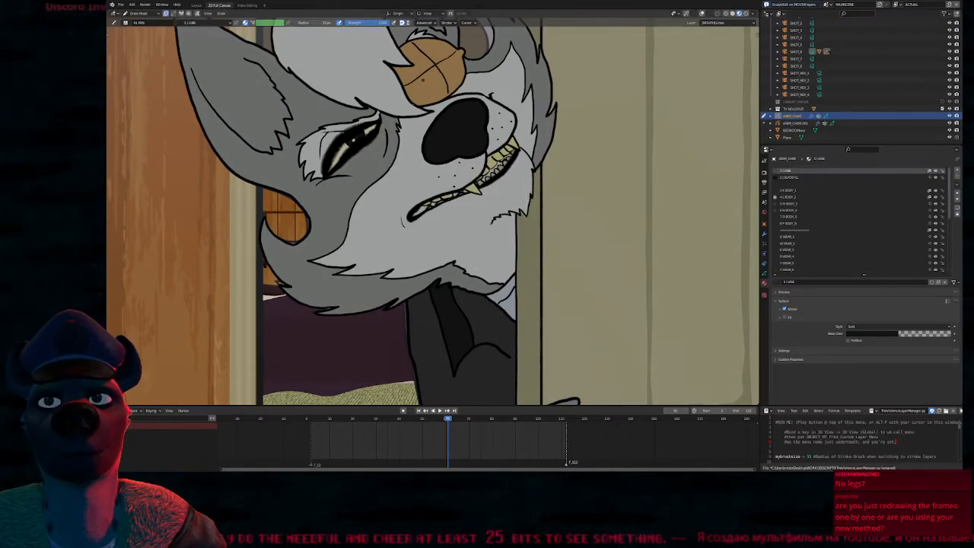
Enter Sculpt Mode on the mouth line layer, adjust the brush radius and reshape the wolf's snarling mouth to expose more teeth
key("ctrl+Tab")
left_click(187, 23)
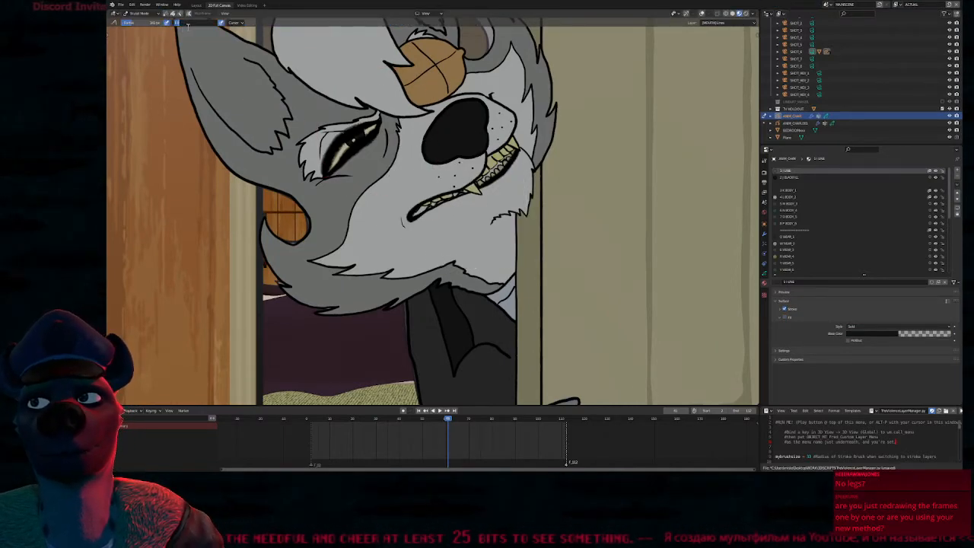
key("Return")
left_click_drag(432, 209, 427, 196)
mouse_move(431, 239)
left_mouse_down()
mouse_move(425, 219)
mouse_move(447, 241)
mouse_move(444, 220)
mouse_move(396, 127)
mouse_move(417, 157)
mouse_move(413, 207)
mouse_move(413, 196)
mouse_move(422, 198)
mouse_move(424, 216)
mouse_move(420, 184)
mouse_move(414, 204)
mouse_move(449, 186)
mouse_move(485, 197)
mouse_move(470, 188)
mouse_move(500, 156)
mouse_move(477, 134)
mouse_move(494, 131)
left_mouse_up()
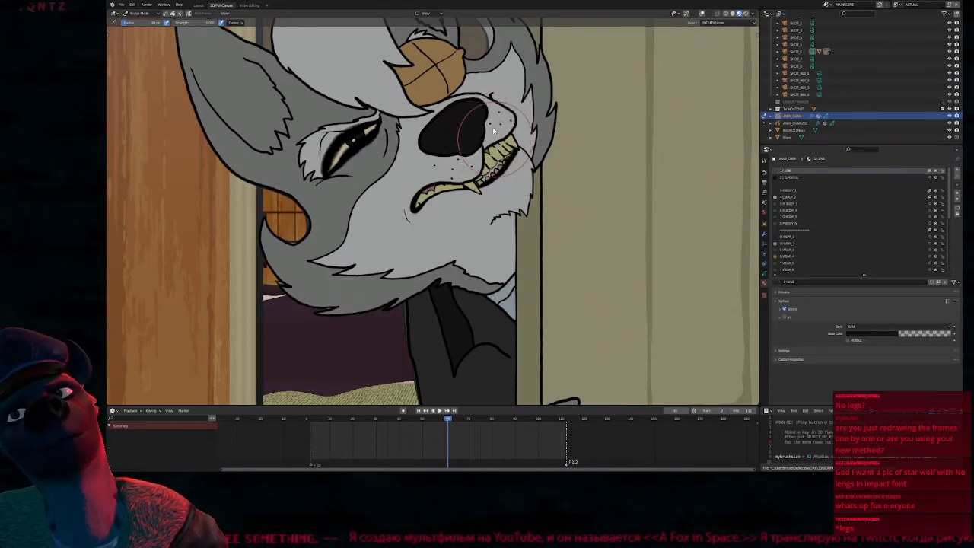
Reduce the sculpt brush size and refine the upper lip and mouth line around the fang
key("f")
left_click(466, 162)
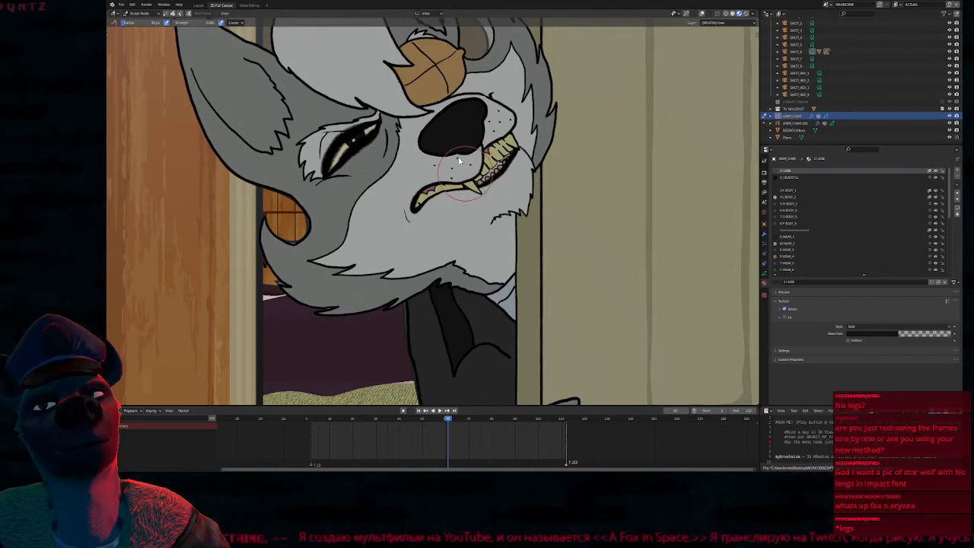
mouse_move(465, 162)
left_mouse_down()
mouse_move(448, 180)
mouse_move(500, 178)
mouse_move(493, 157)
left_mouse_up()
middle_click_drag(591, 143, 567, 205, "shift")
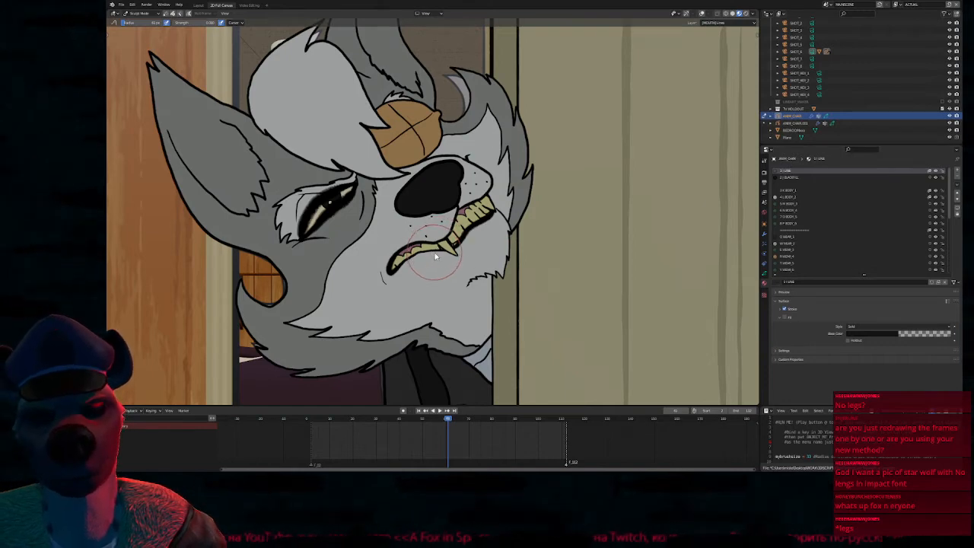
Isolate the upper teeth layer to expose the whole teeth row, try moving it off the mouth, and restore the hidden layers
key("ctrl+Tab")
key("s")
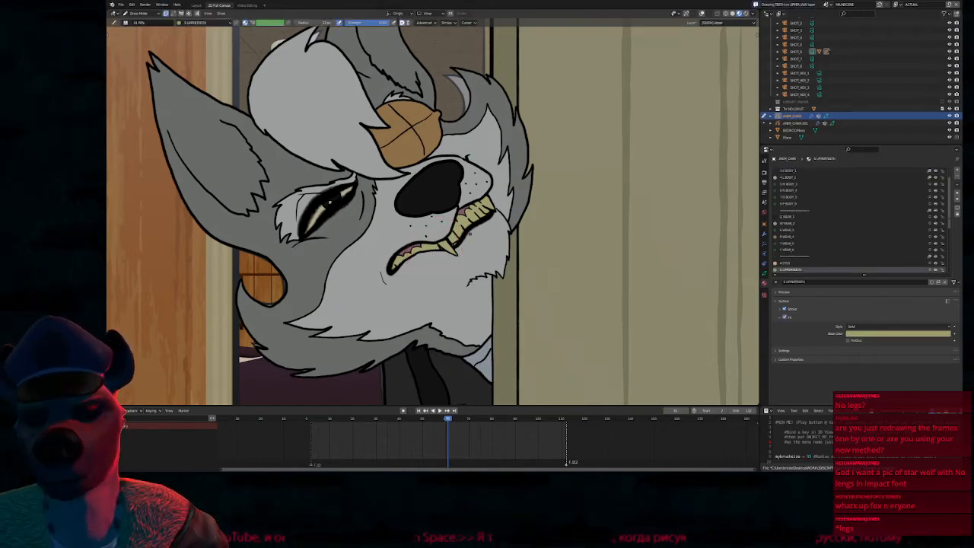
key("shift+h")
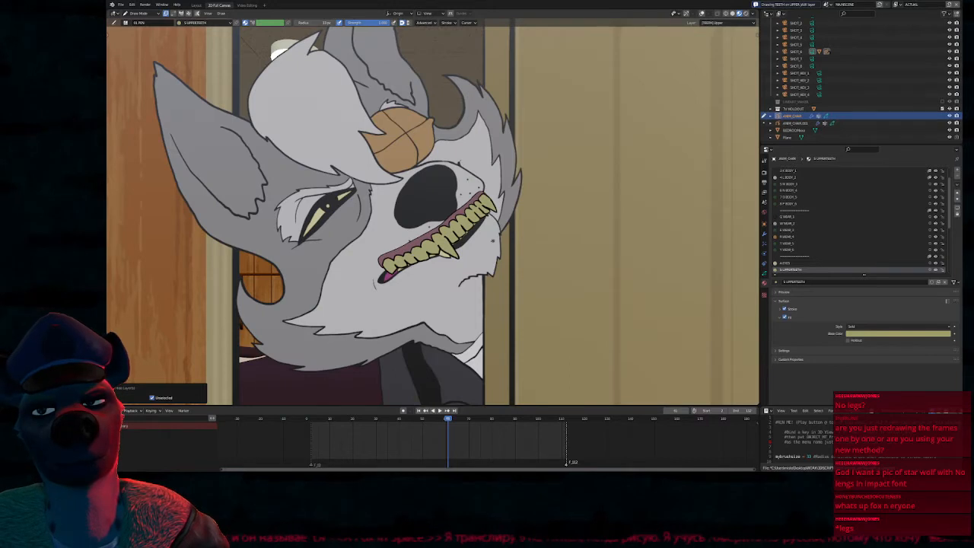
key("Tab")
key("g")
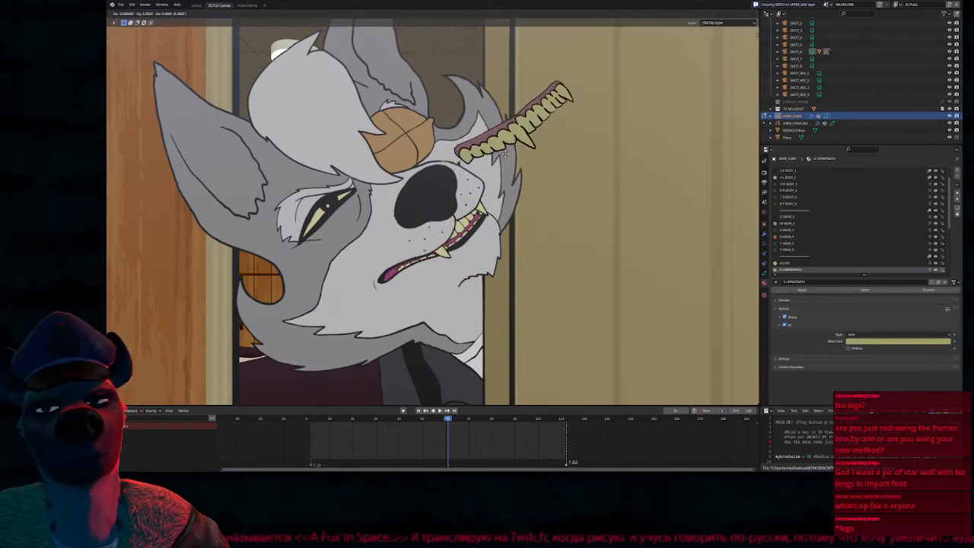
right_click(499, 210)
key("Tab")
key("alt+h")
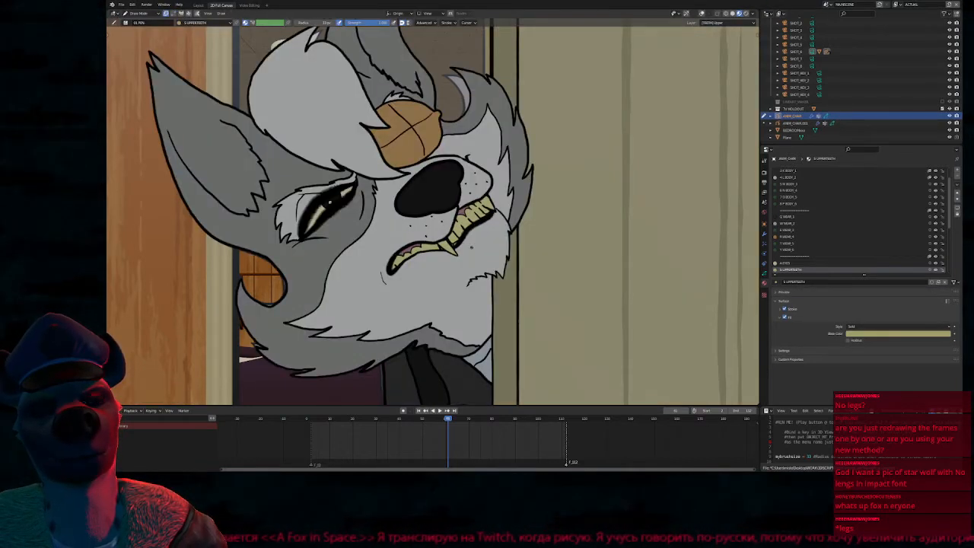
Try sculpting the mouth line near the front teeth in Sculpt Mode, and undo the recent sculpt strokes
key("1")
key("ctrl+Tab")
left_click_drag(461, 228, 477, 233)
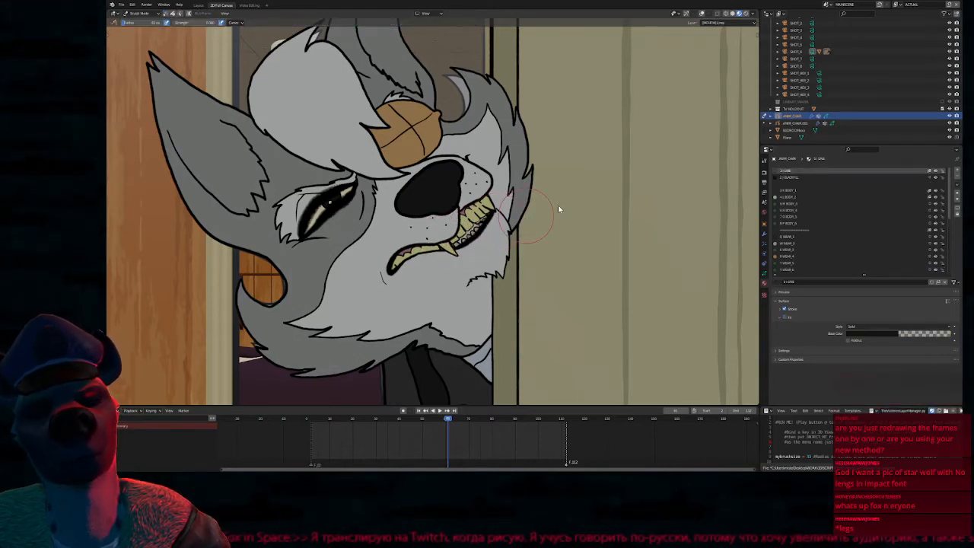
key("ctrl+z")
key("ctrl+z")
key("ctrl+z")
key("ctrl+z")
key("ctrl+z")
key("ctrl+z")
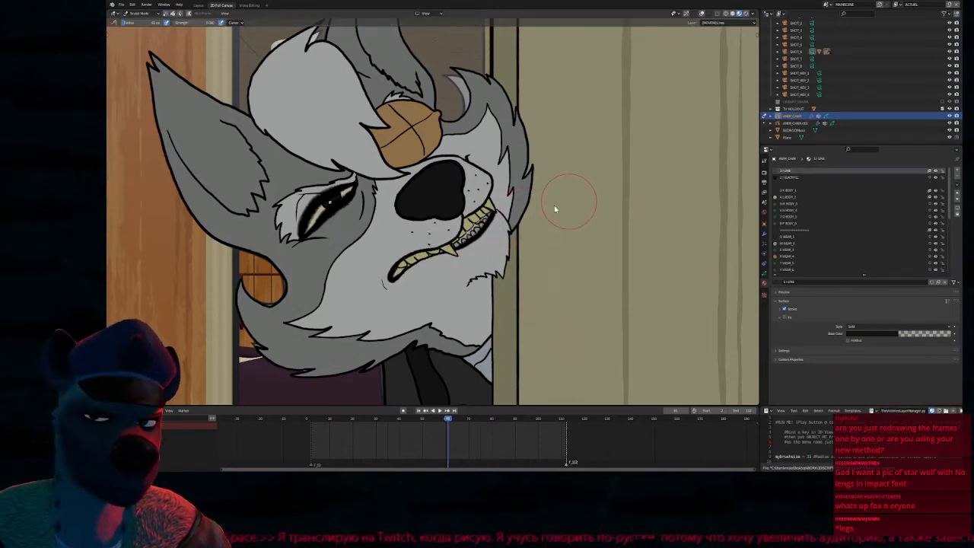
Return to frame 60 and enter Edit Mode with the upper teeth layer active
key("s")
key("d")
key("Tab")
key("Down")
key("Down")
key("Up")
key("Tab")
key("s")
key("Tab")
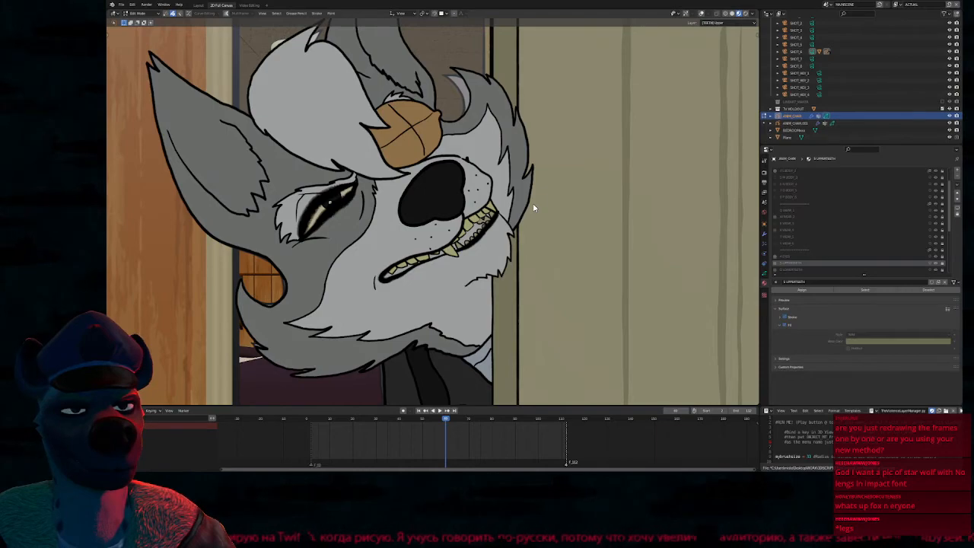
Switch to Solid shading and examine the outline strokes around the nose up close
scroll(457, 276, "down", 5)
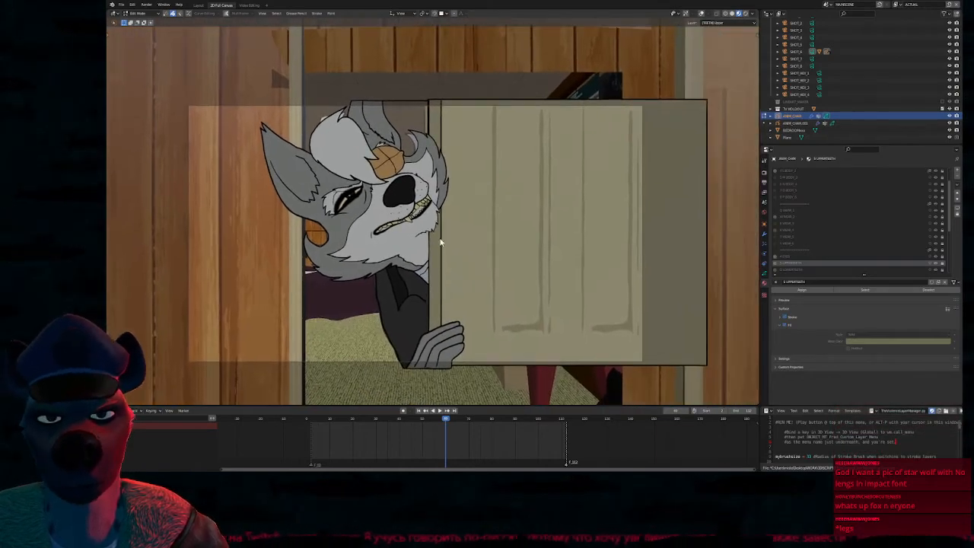
scroll(365, 185, "up", 6)
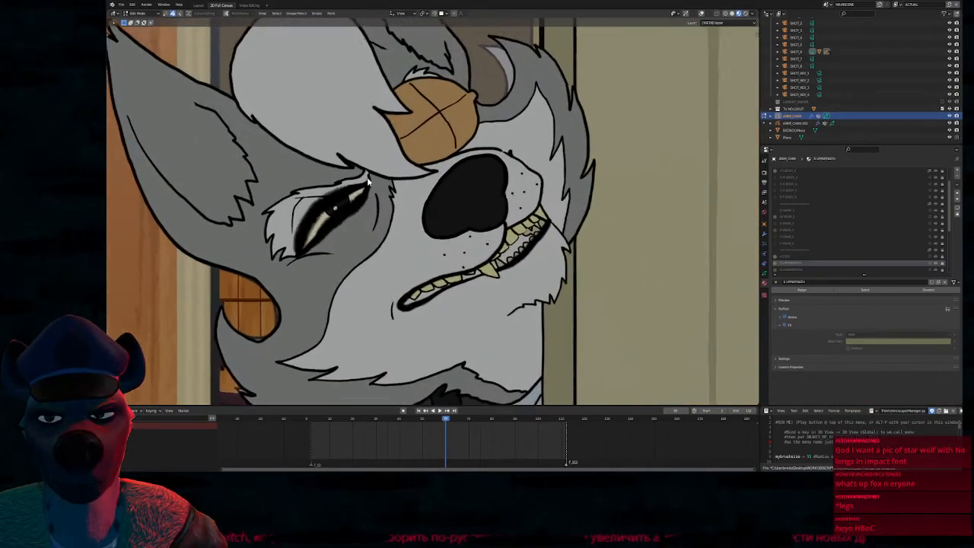
scroll(368, 185, "up", 4)
scroll(495, 157, "up", 3)
key("z")
left_click(478, 224)
scroll(470, 210, "up", 6)
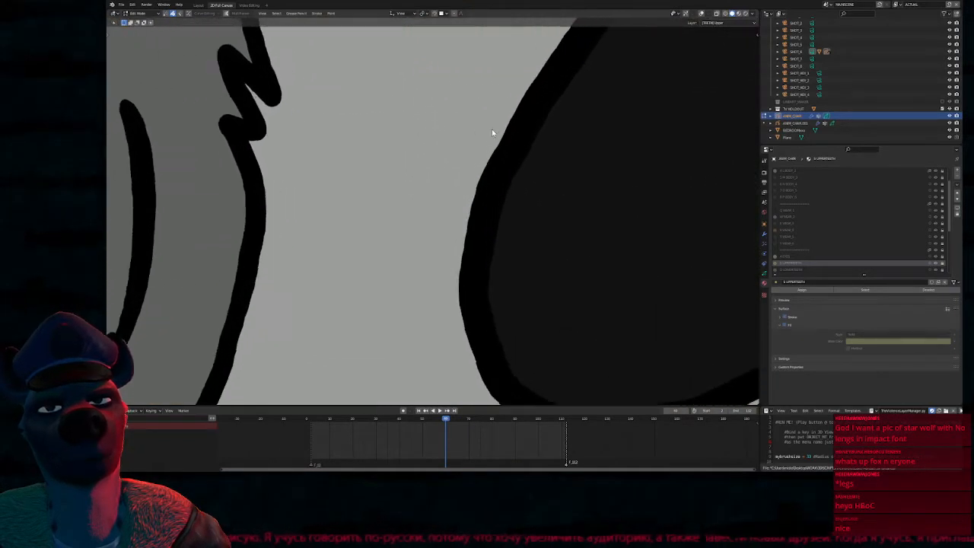
middle_click_drag(520, 100, 383, 353, "shift")
middle_click_drag(525, 122, 365, 290, "shift")
scroll(462, 191, "down", 8)
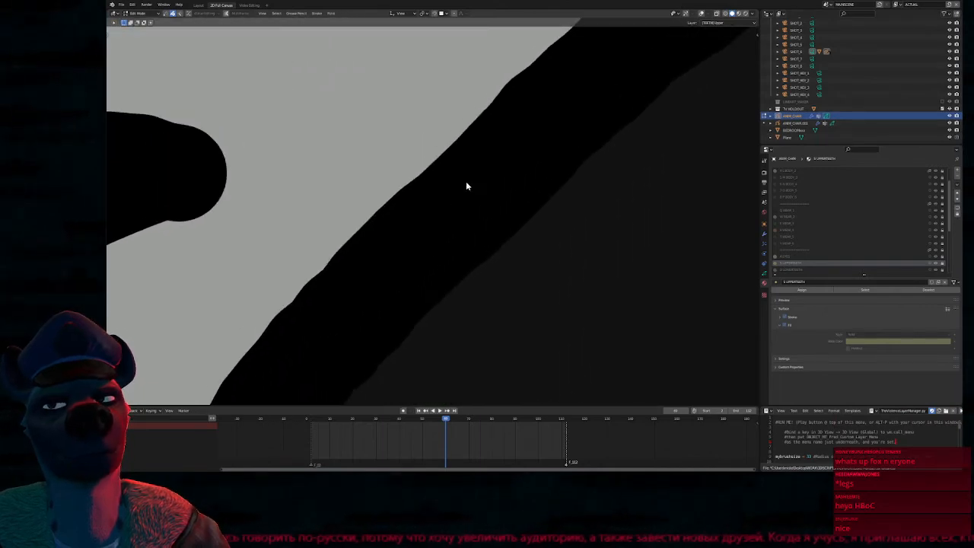
scroll(487, 209, "down", 8)
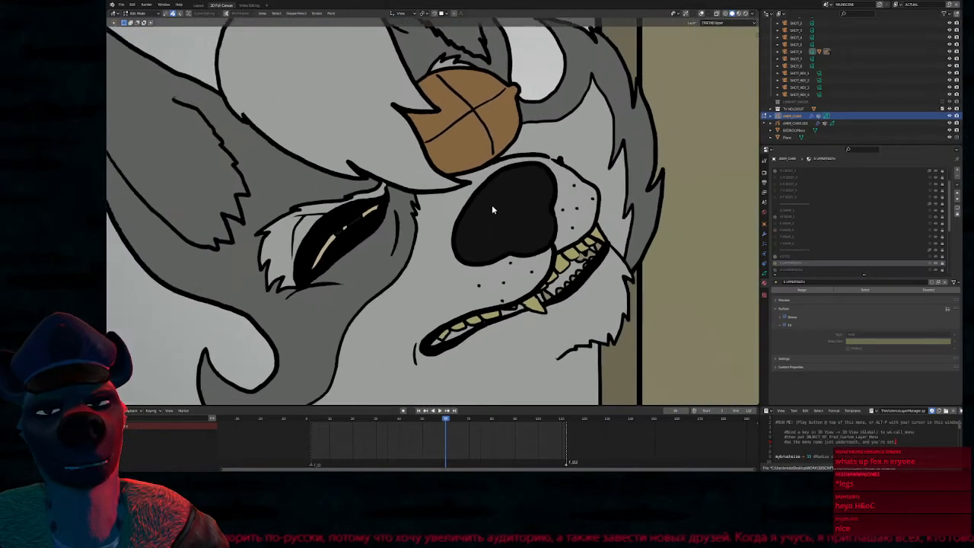
Switch to Rendered shading and examine the edge texture of the wolf's outline strokes up close
key("z")
left_click(420, 205)
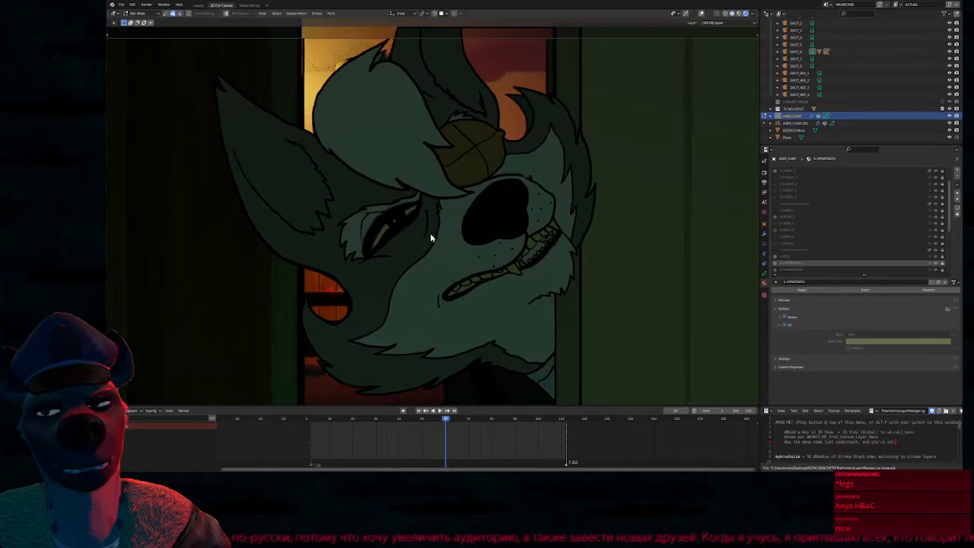
scroll(507, 271, "up", 8)
scroll(507, 190, "up", 6)
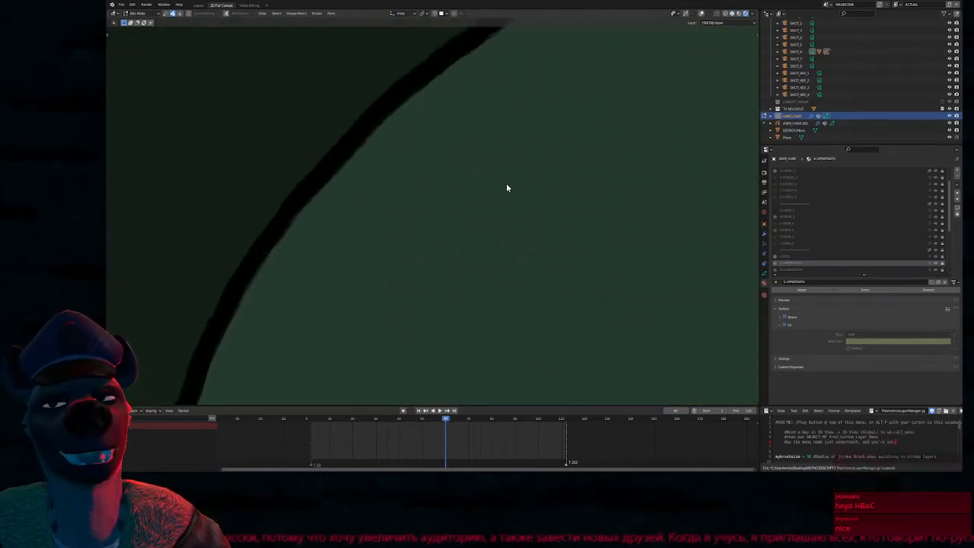
middle_click_drag(465, 151, 464, 215, "shift")
mouse_move(517, 156)
middle_mouse_down("shift")
mouse_move(440, 219)
mouse_move(437, 207)
middle_mouse_up("shift")
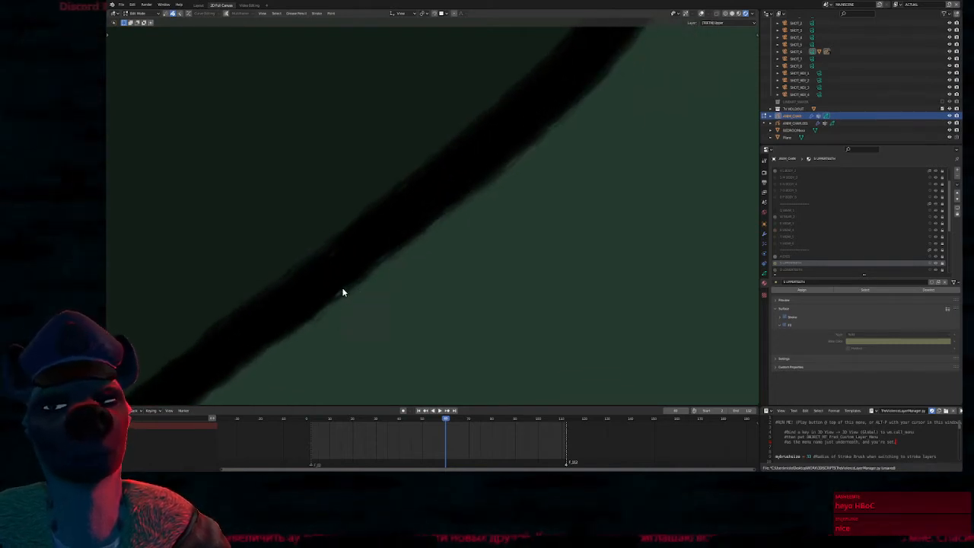
scroll(391, 255, "up", 1)
Compare the outline's edges in Solid and Material Preview shading, and inspect the strokes around the eye and nose
key("z")
left_click(532, 236)
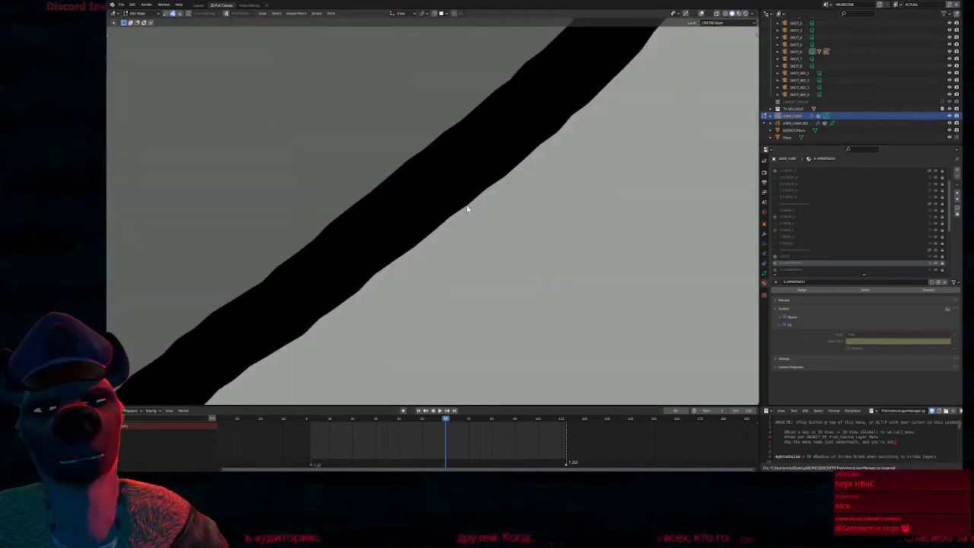
key("z")
left_click(455, 284)
scroll(464, 191, "down", 8)
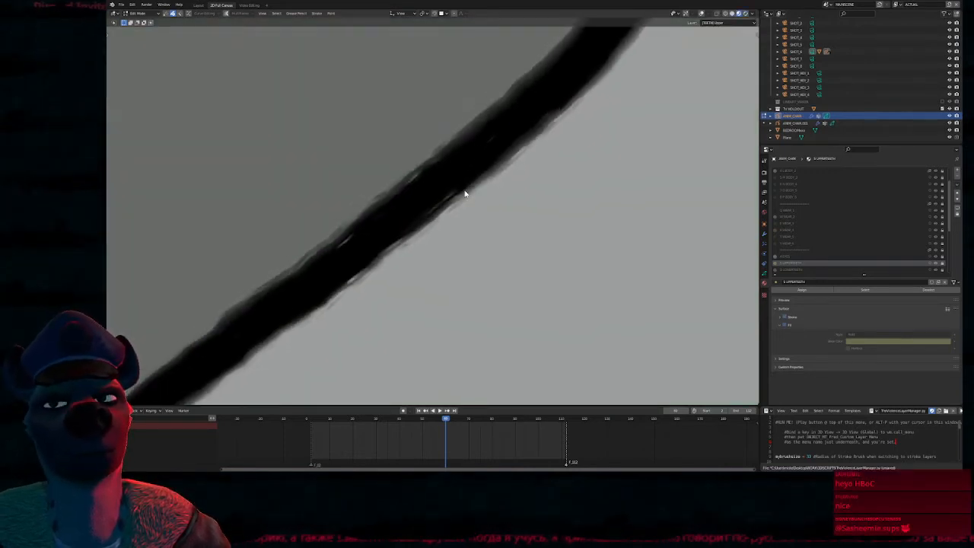
scroll(472, 199, "up", 2)
middle_click_drag(596, 115, 470, 237, "shift")
middle_click_drag(536, 129, 494, 343, "shift")
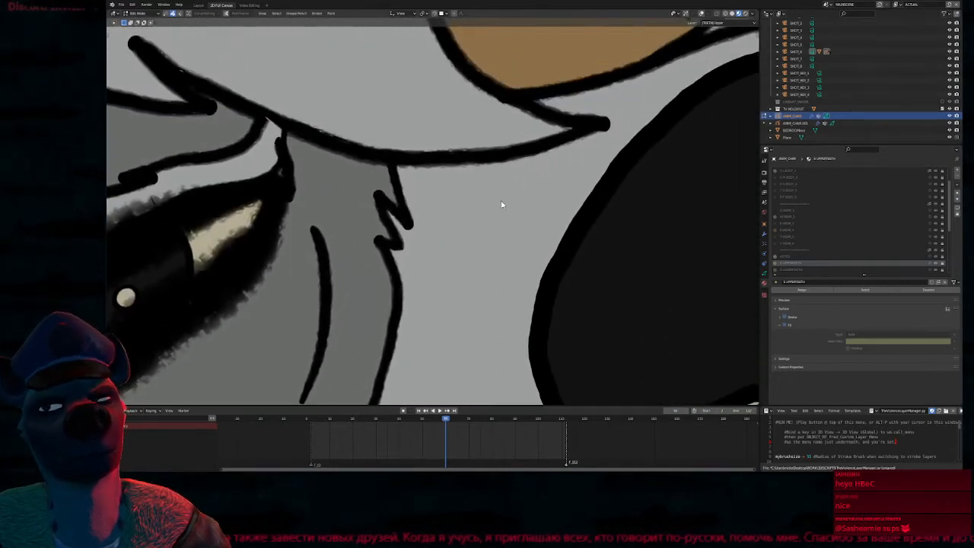
scroll(498, 214, "down", 6)
scroll(501, 211, "up", 2)
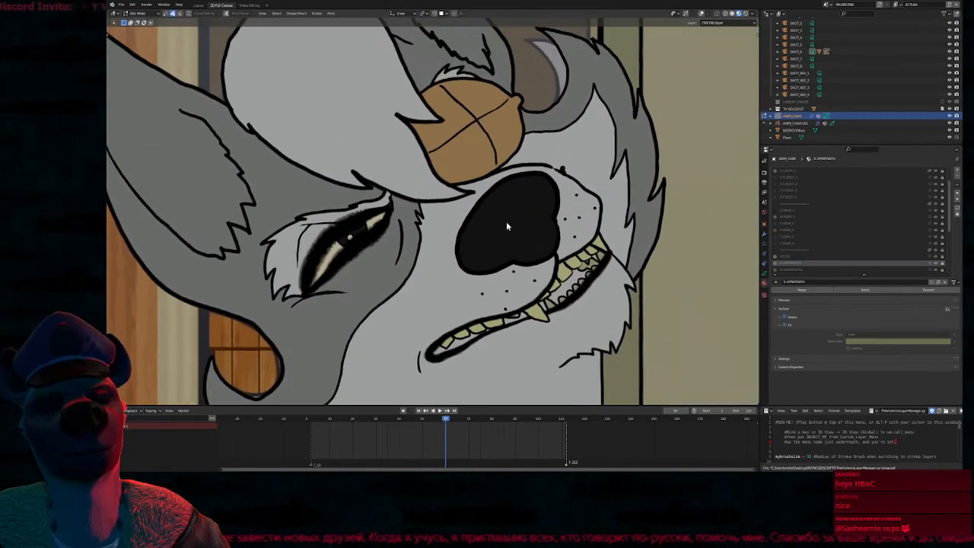
Switch to Rendered shading and examine the wolf's face and eye strokes up close and within the whole shot
scroll(514, 206, "up", 2)
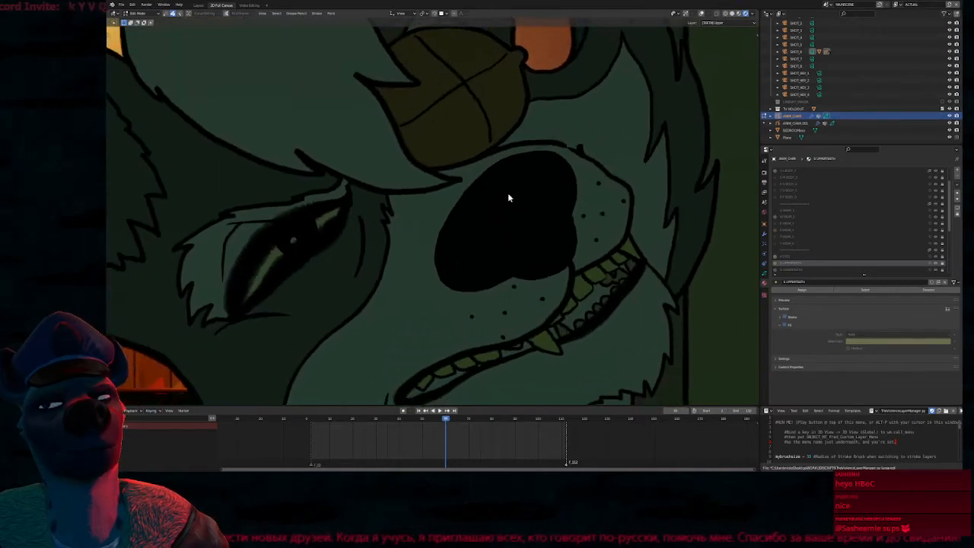
scroll(513, 195, "down", 8)
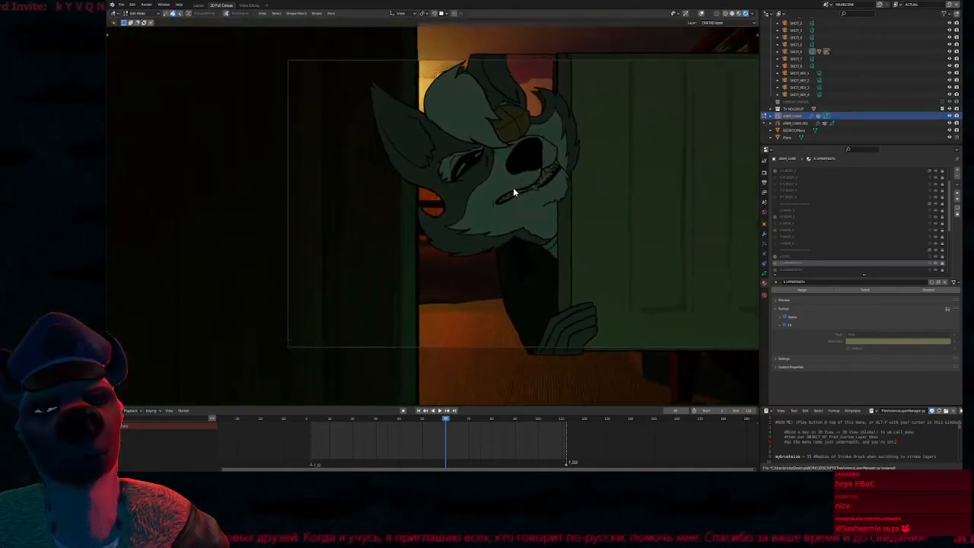
scroll(514, 194, "up", 7)
scroll(456, 244, "up", 2)
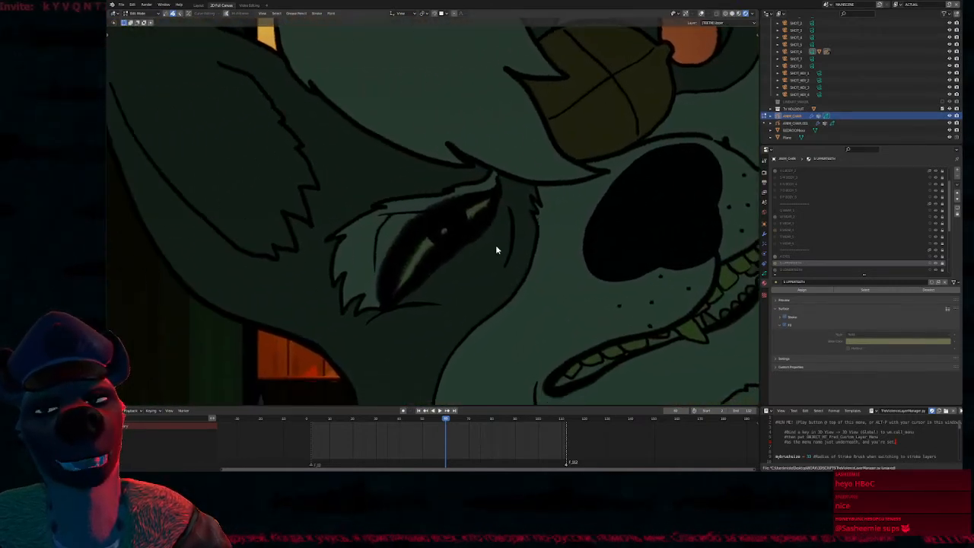
middle_click_drag(483, 251, 499, 238, "shift")
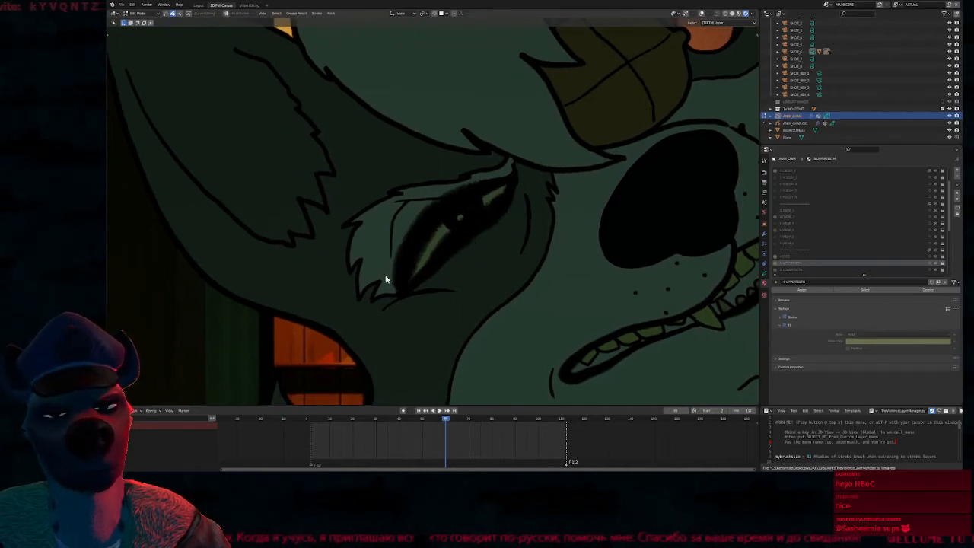
mouse_move(548, 220)
middle_mouse_down("shift")
mouse_move(526, 220)
mouse_move(490, 250)
middle_mouse_up("shift")
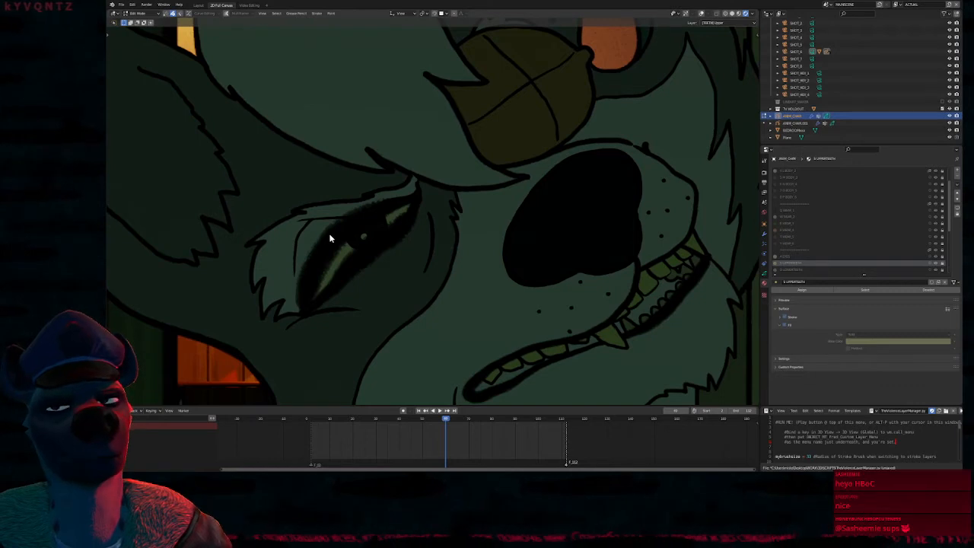
scroll(352, 221, "up", 3)
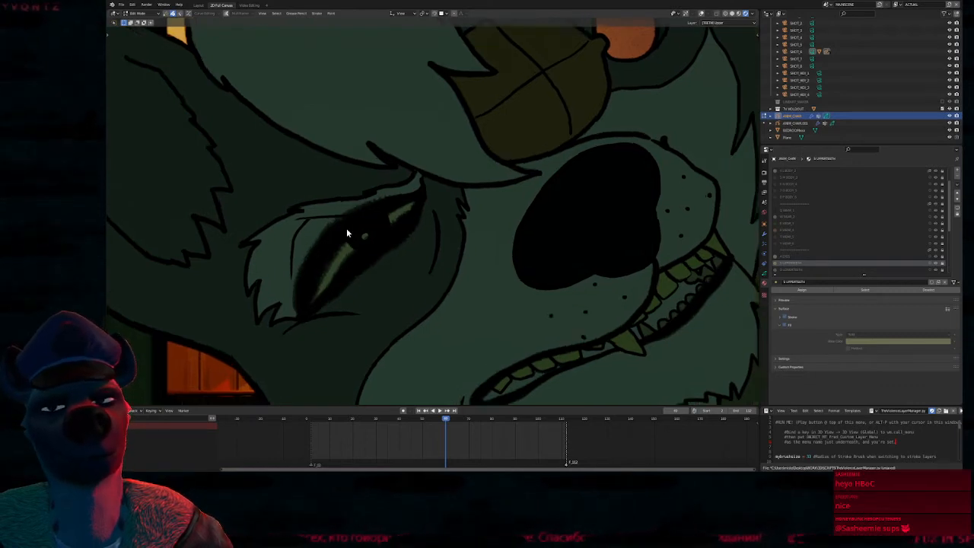
Compare the wolf's eye in Solid and Material Preview shading, examining the textured stroke edges around it up close
key("z")
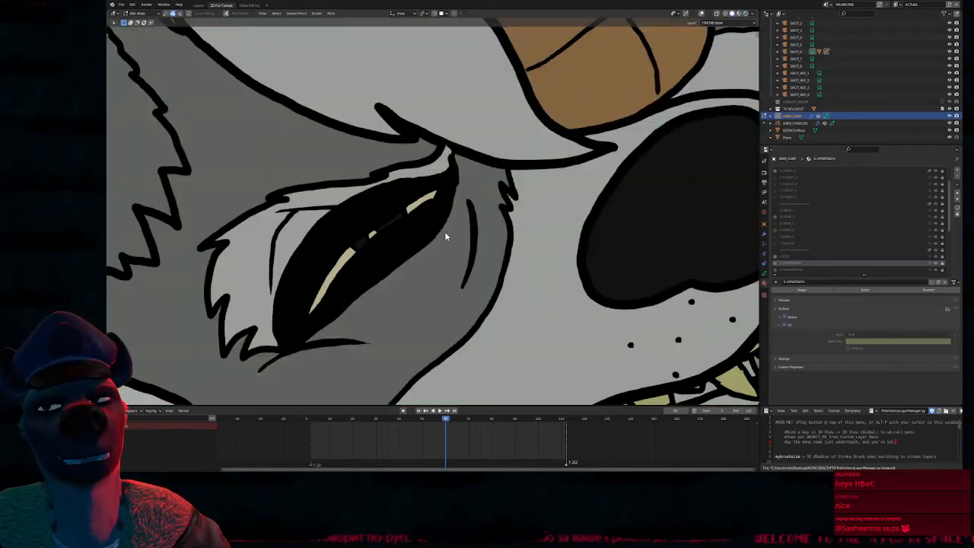
key("z")
middle_click_drag(400, 296, 482, 257, "shift")
scroll(477, 235, "down", 2)
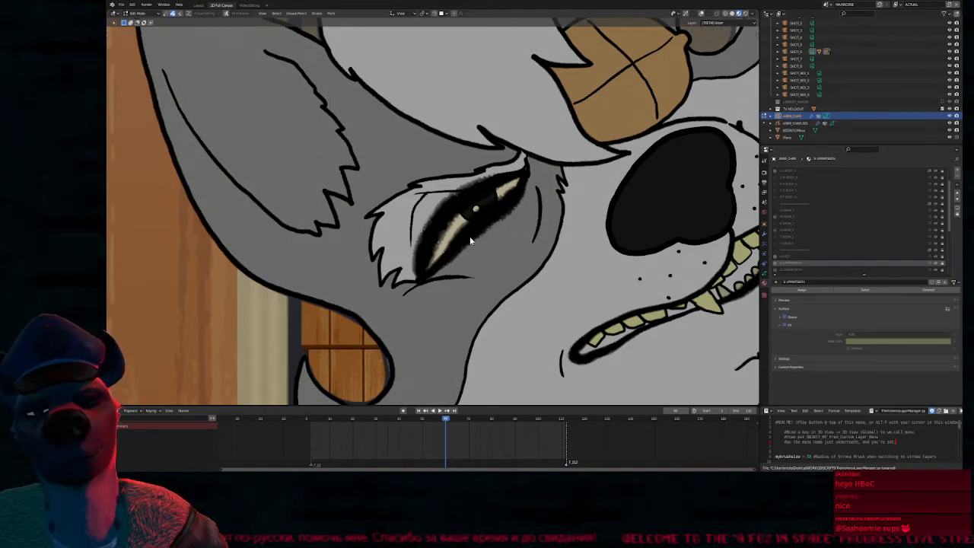
scroll(451, 233, "up", 8)
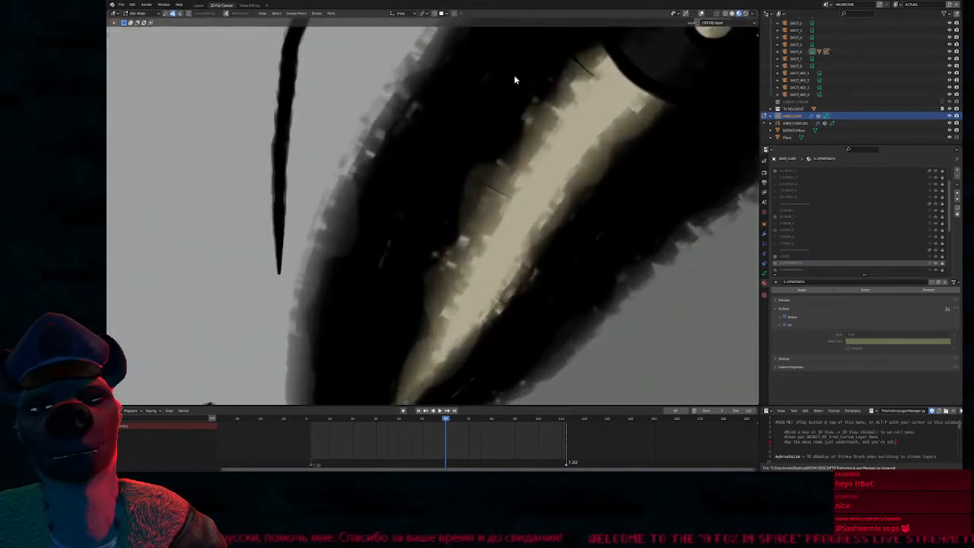
scroll(494, 238, "down", 7)
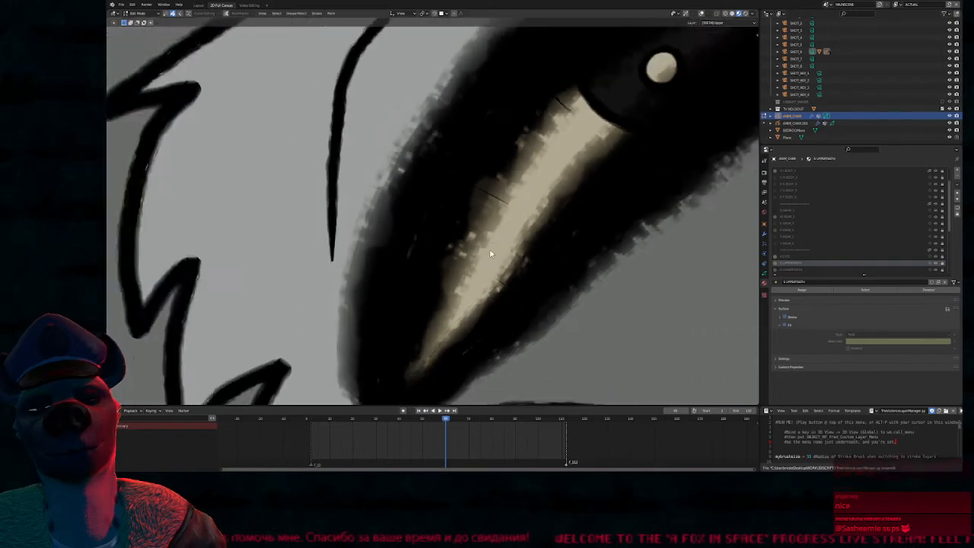
middle_click_drag(551, 188, 547, 215, "ctrl")
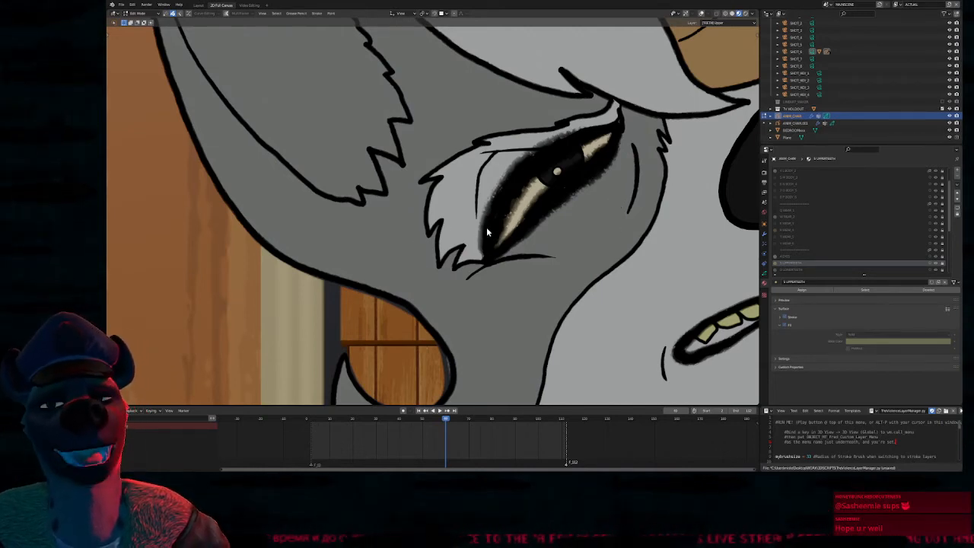
mouse_move(606, 219)
middle_mouse_down("shift")
mouse_move(472, 282)
mouse_move(488, 272)
middle_mouse_up("shift")
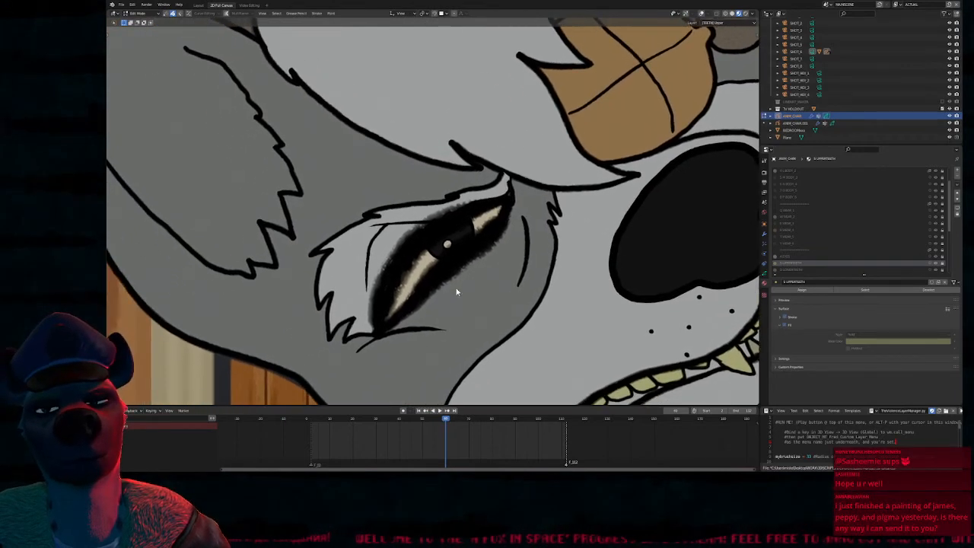
scroll(457, 276, "down", 5)
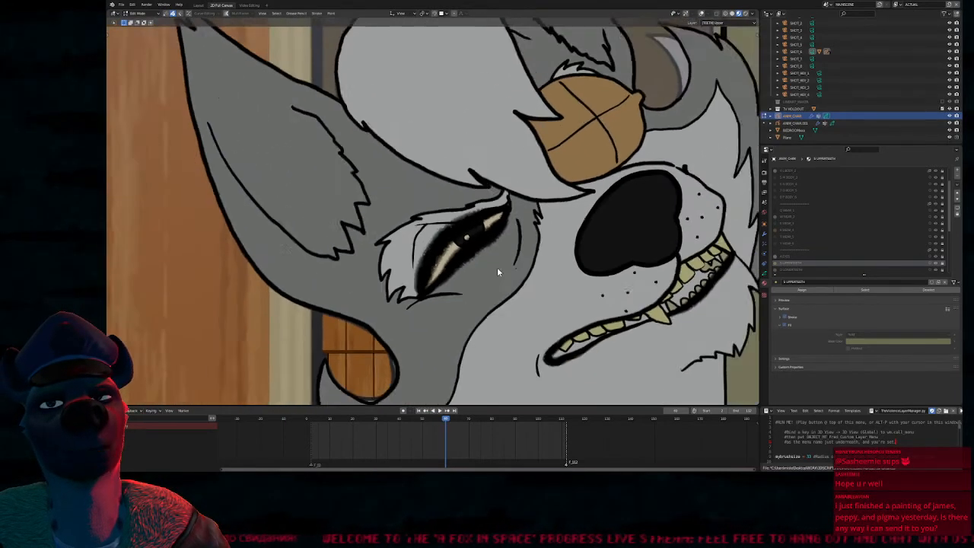
middle_click_drag(580, 207, 560, 245, "shift")
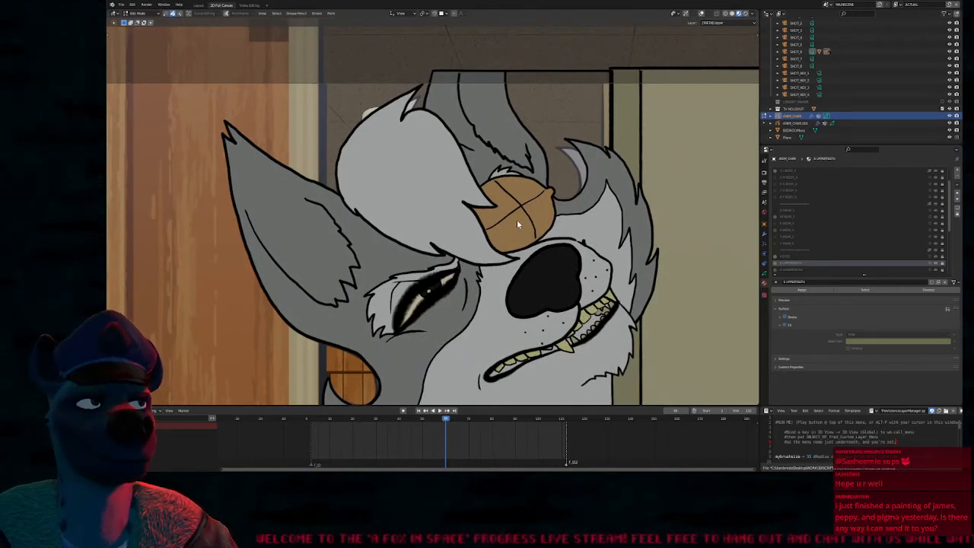
middle_click_drag(536, 206, 533, 222, "shift")
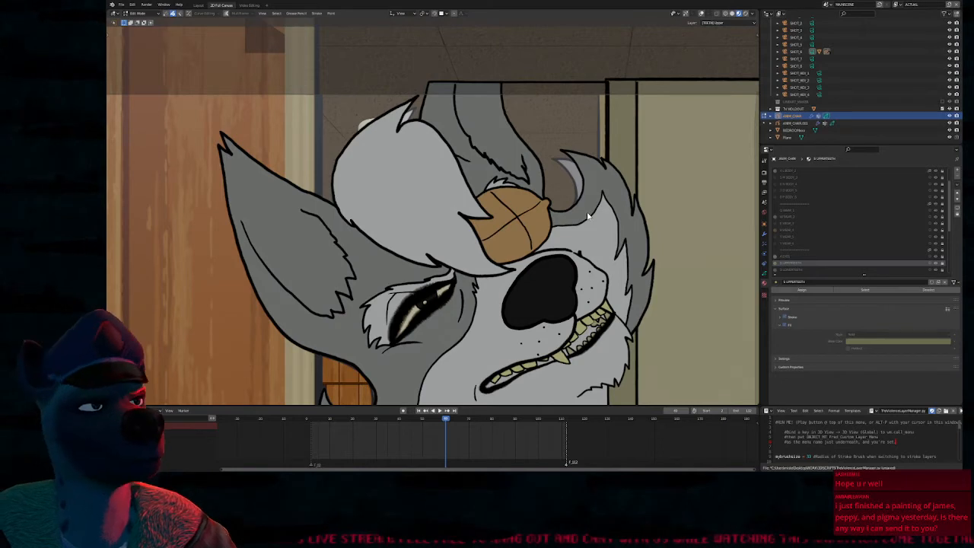
middle_click_drag(508, 305, 504, 247, "shift")
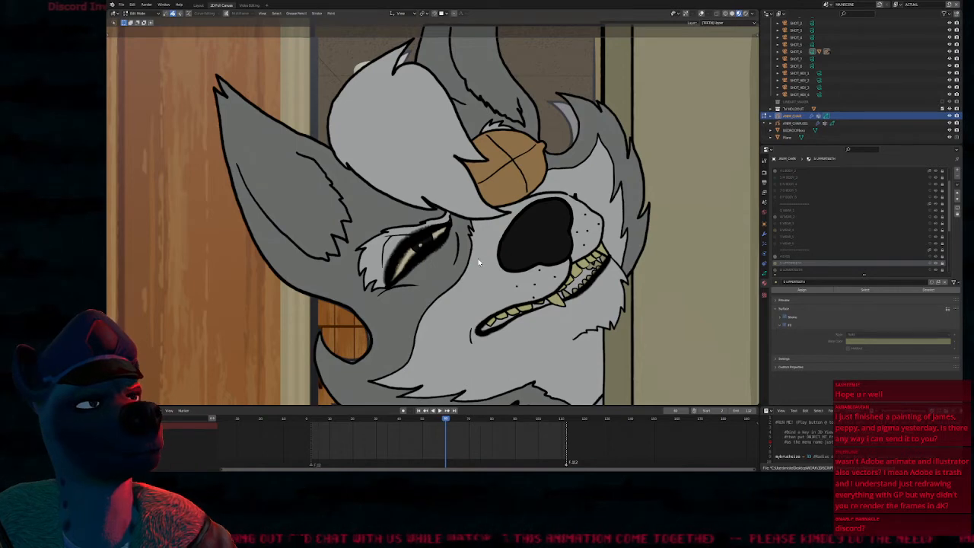
middle_click_drag(483, 264, 483, 253, "shift")
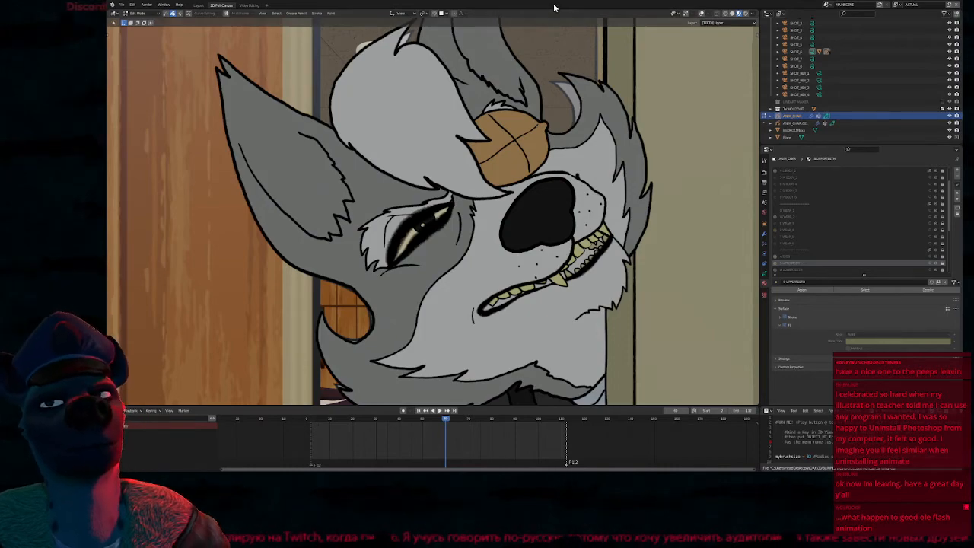
scroll(510, 212, "up", 2)
scroll(510, 213, "up", 3)
scroll(510, 212, "down", 7)
scroll(495, 224, "up", 5)
scroll(489, 228, "down", 1)
middle_click_drag(489, 228, 497, 246, "shift")
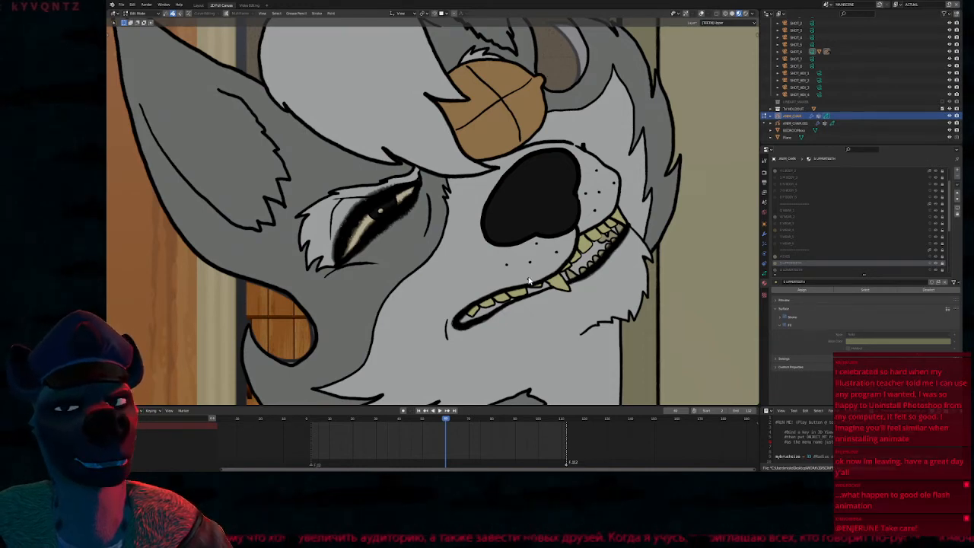
middle_click_drag(568, 235, 543, 253, "ctrl")
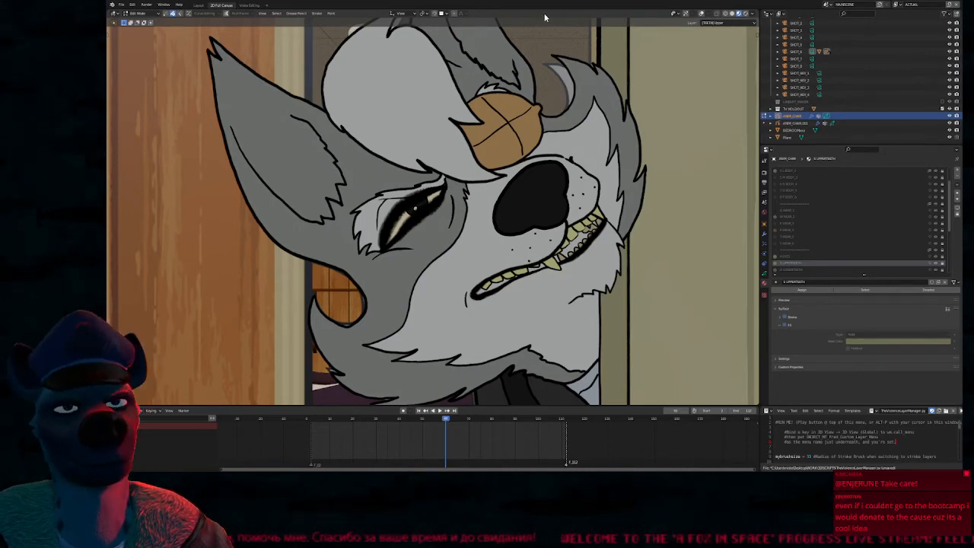
middle_click_drag(519, 247, 618, 246, "shift")
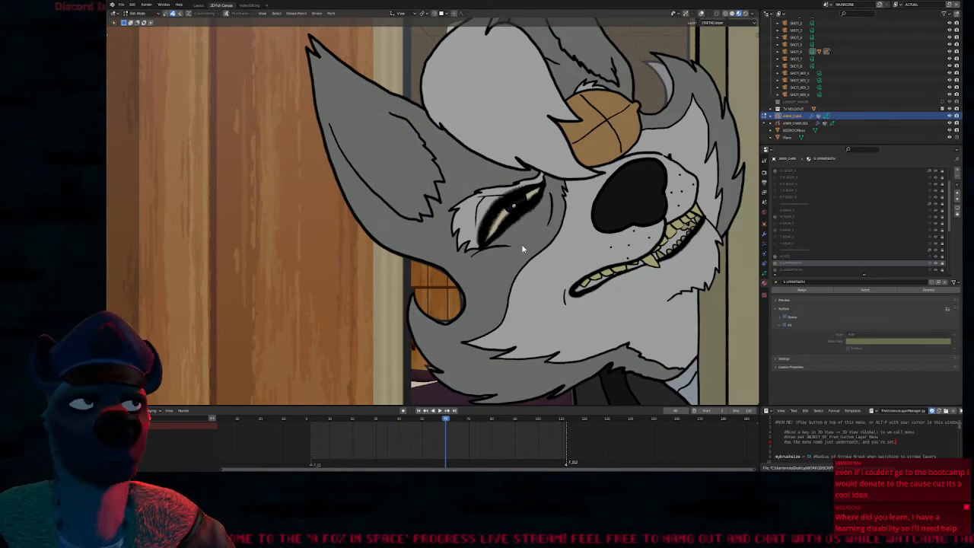
middle_click_drag(519, 261, 535, 237, "shift")
scroll(536, 236, "down", 1)
middle_click_drag(597, 251, 535, 249, "shift")
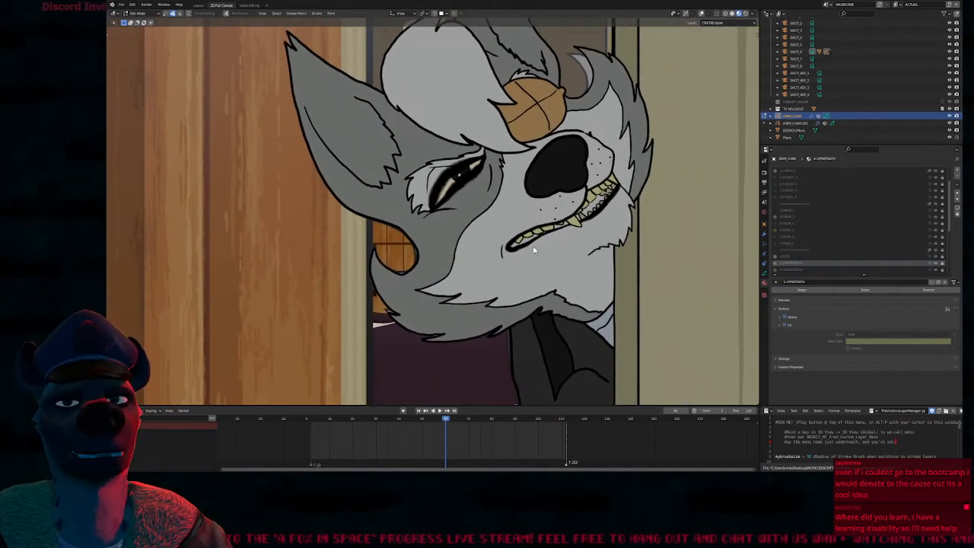
Move the playhead back to frame 58 and view the wolf in the doorway in Rendered shading
mouse_move(447, 419)
left_mouse_down()
mouse_move(498, 418)
mouse_move(441, 419)
left_mouse_up()
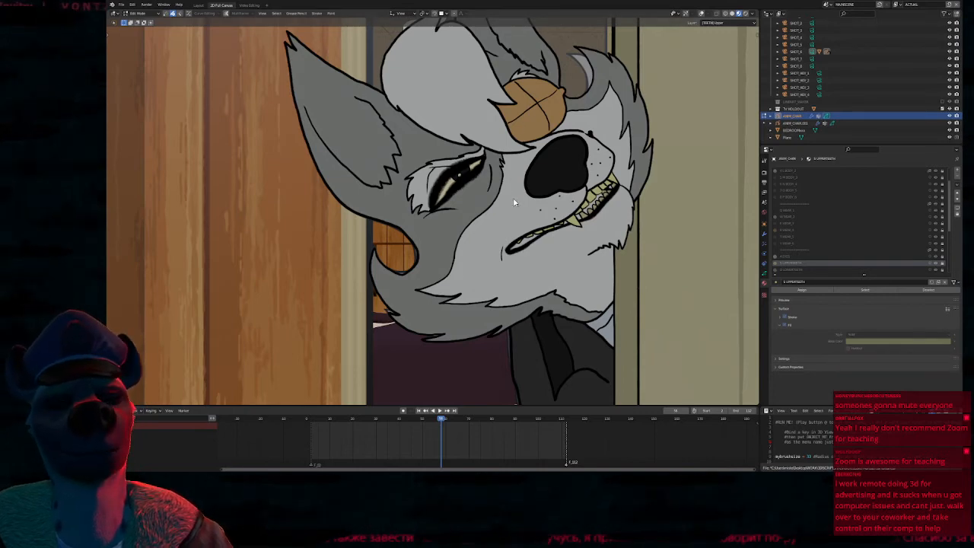
scroll(565, 185, "up", 4)
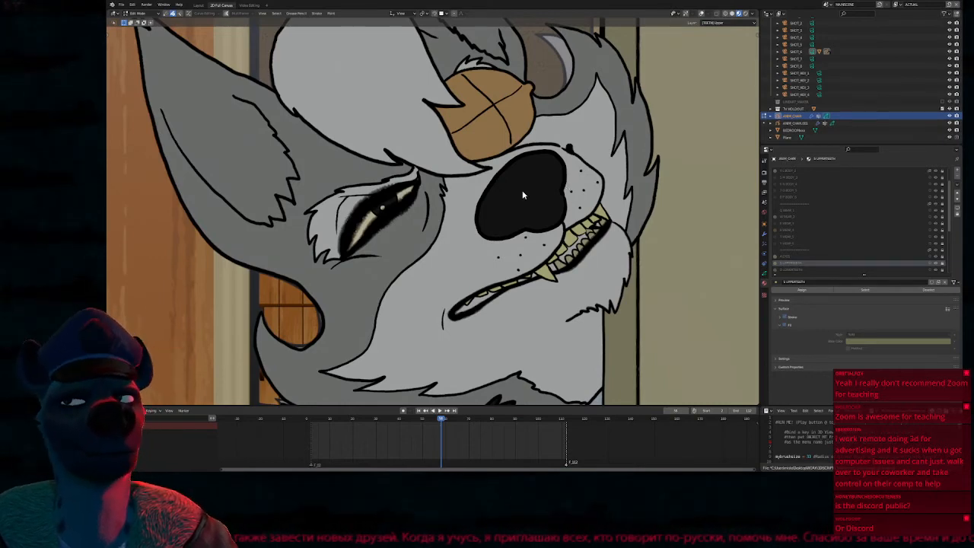
scroll(520, 197, "up", 5)
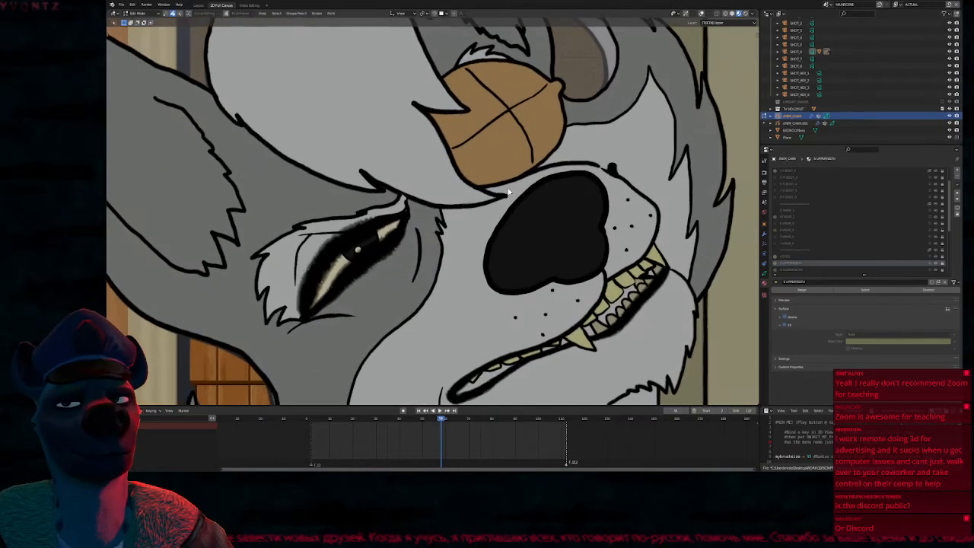
scroll(513, 223, "down", 5)
key("KP_0")
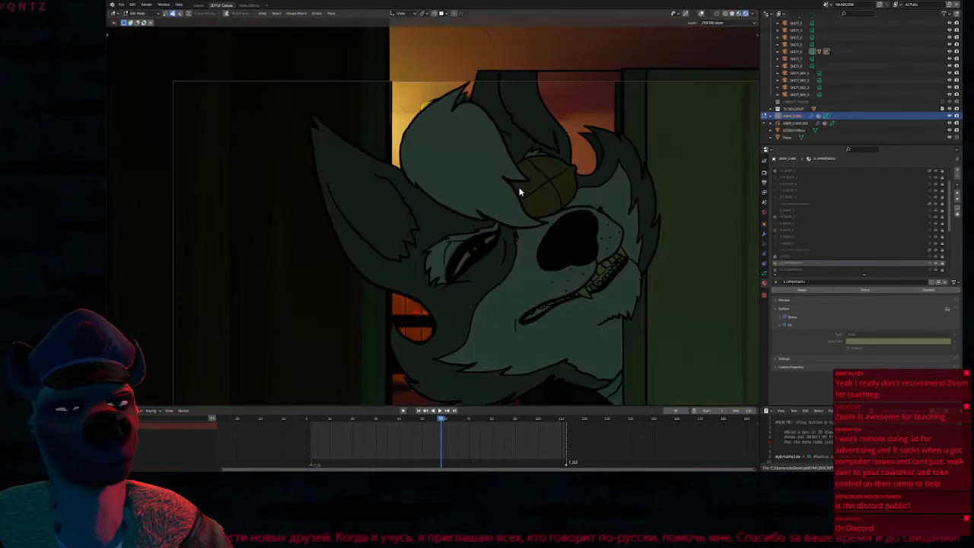
key("shift+alt+z")
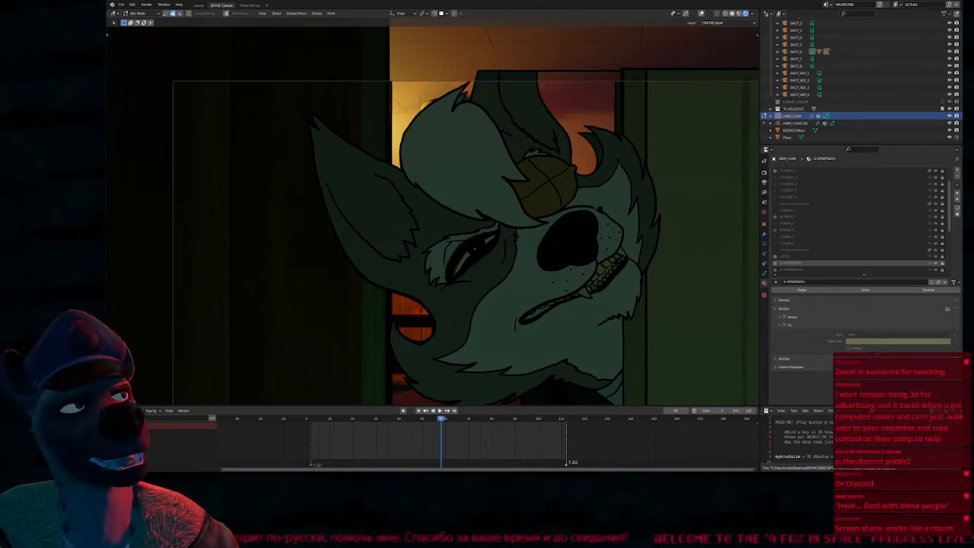
key("Home")
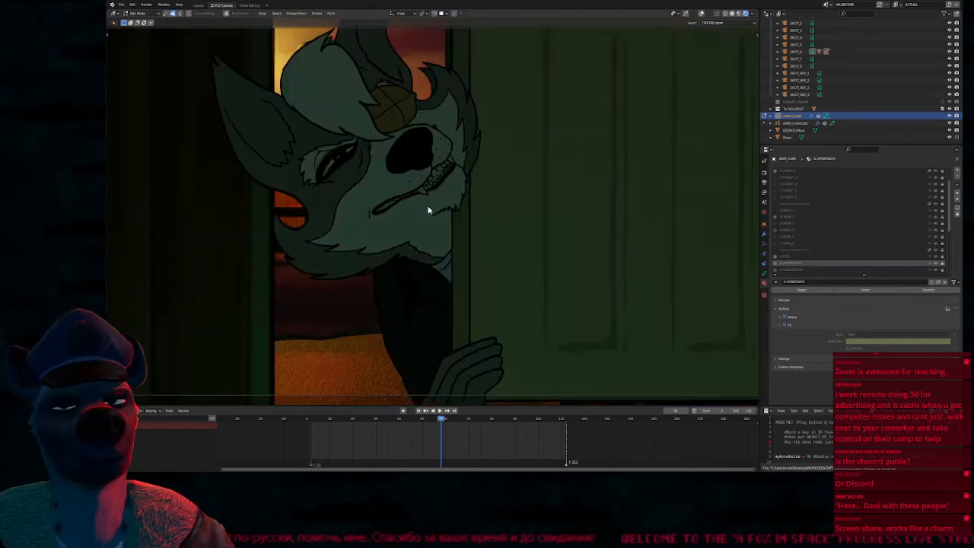
Switch the viewport to Solid shading and enlarge the timeline area upward
key("z")
middle_click_drag(472, 211, 548, 215, "shift")
key("Home")
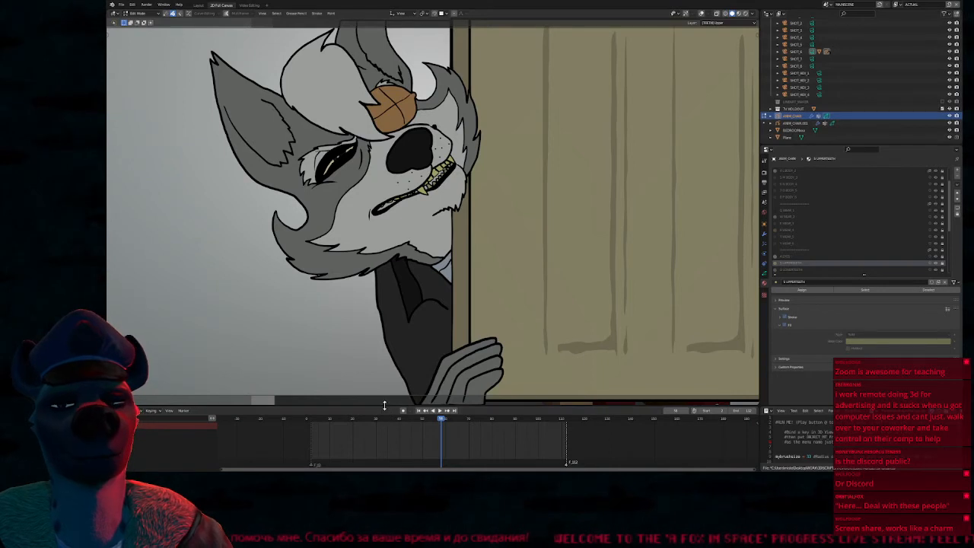
left_click_drag(386, 404, 399, 385)
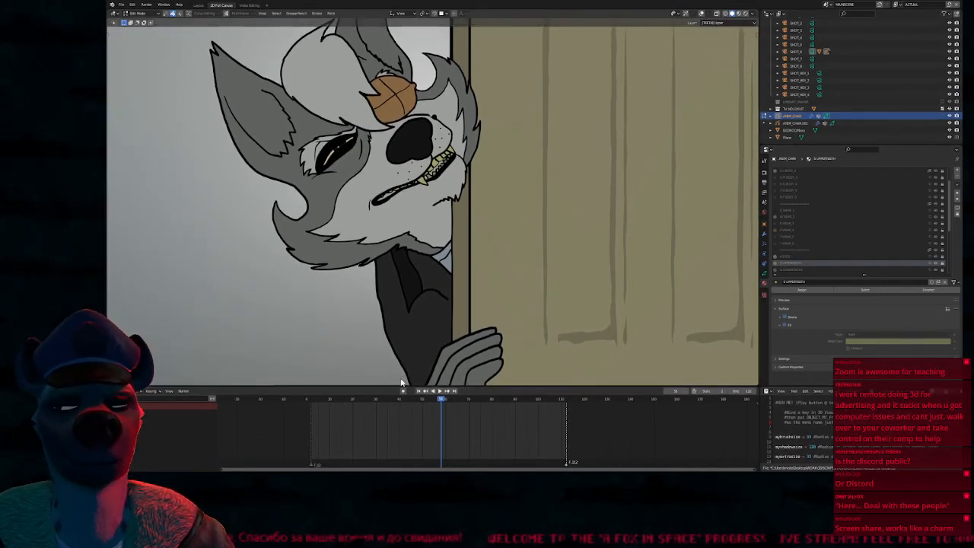
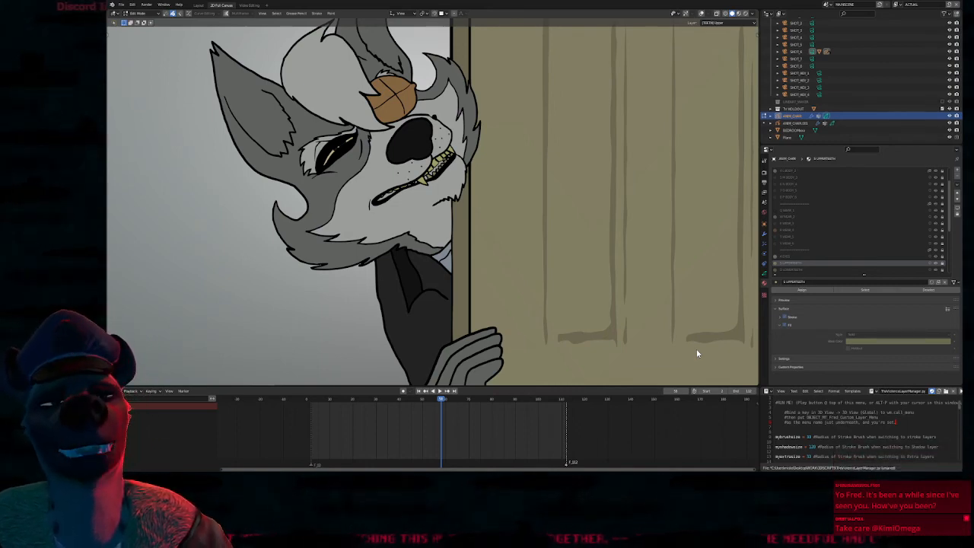
Show the viewport overlays and switch to Draw Mode with the line material on the body layer, undoing the test stroke
mouse_move(310, 240)
middle_mouse_down("shift")
mouse_move(443, 233)
mouse_move(439, 248)
middle_mouse_up("shift")
key("shift+alt+z")
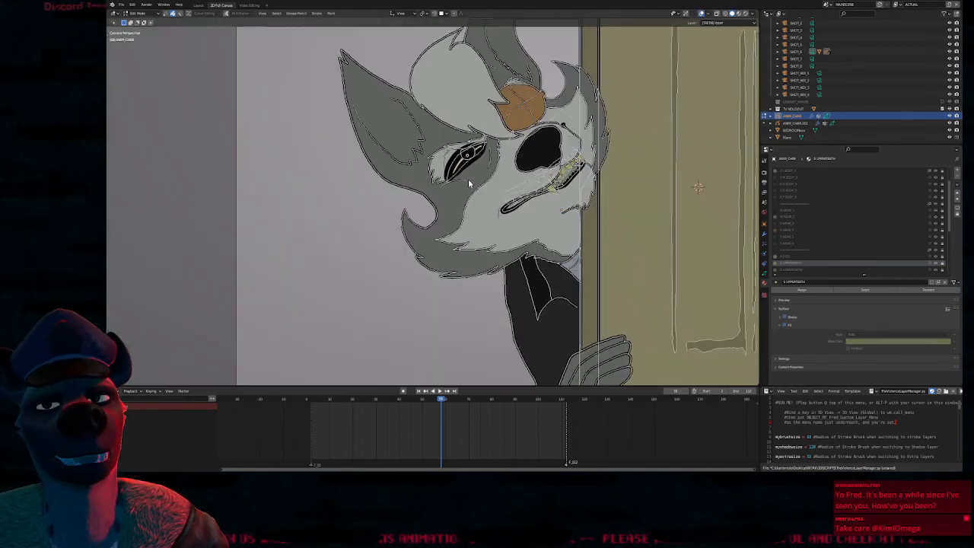
scroll(452, 182, "up", 3)
key("Tab")
middle_click_drag(348, 261, 491, 201, "shift")
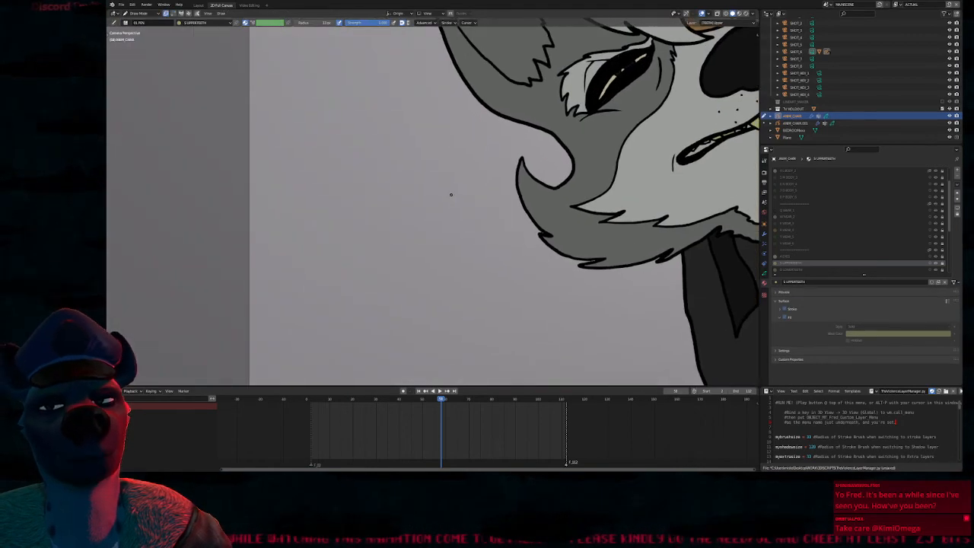
key("1")
left_click_drag(385, 143, 381, 345)
key("ctrl+z")
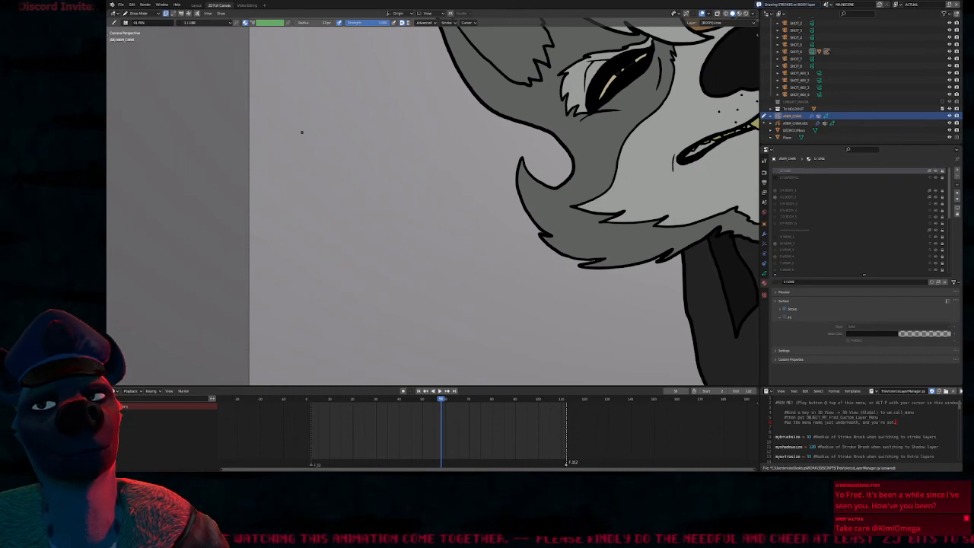
Sketch a rough boxy outline beside the wolf, containing two circles with angled brows and two small rectangles
mouse_move(282, 142)
left_mouse_down()
mouse_move(403, 139)
mouse_move(438, 163)
mouse_move(481, 221)
mouse_move(438, 329)
mouse_move(264, 333)
left_mouse_up()
left_click_drag(266, 163, 303, 204)
mouse_move(375, 193)
left_mouse_down()
mouse_move(439, 171)
mouse_move(419, 173)
mouse_move(423, 181)
left_mouse_up()
left_click_drag(285, 177, 280, 174)
mouse_move(260, 184)
left_mouse_down()
mouse_move(298, 179)
mouse_move(280, 180)
left_mouse_up()
mouse_move(251, 287)
left_mouse_down()
mouse_move(248, 312)
mouse_move(239, 287)
left_mouse_up()
mouse_move(380, 268)
left_mouse_down()
mouse_move(451, 264)
mouse_move(379, 283)
left_mouse_up()
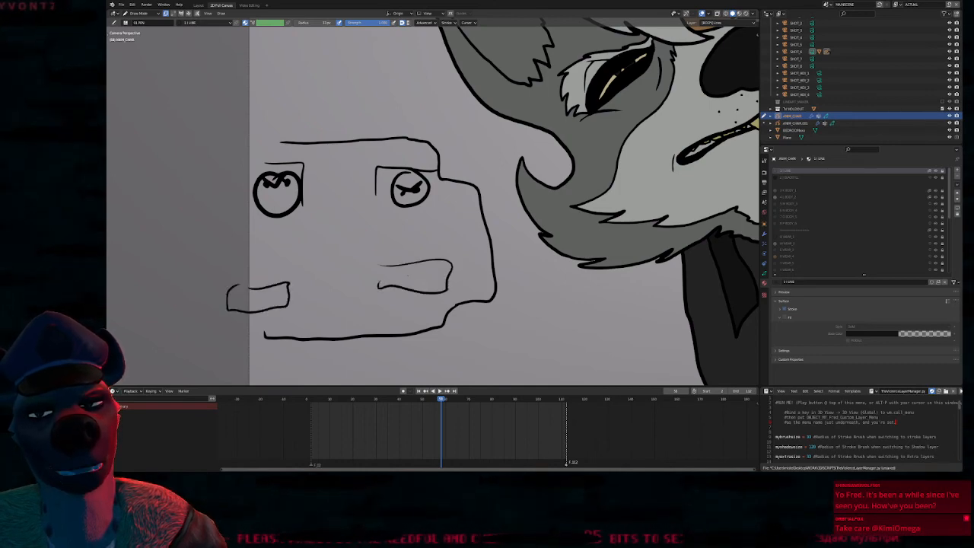
Orbit around the drawing in Edit Mode to examine the sketch's depth, ending in the camera view with Draw Mode active
key("e")
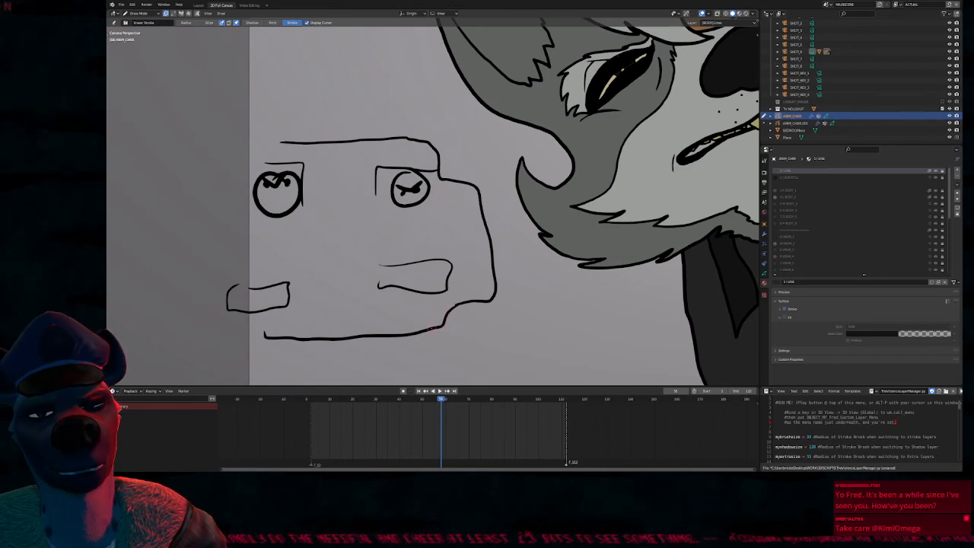
key("e")
key("e")
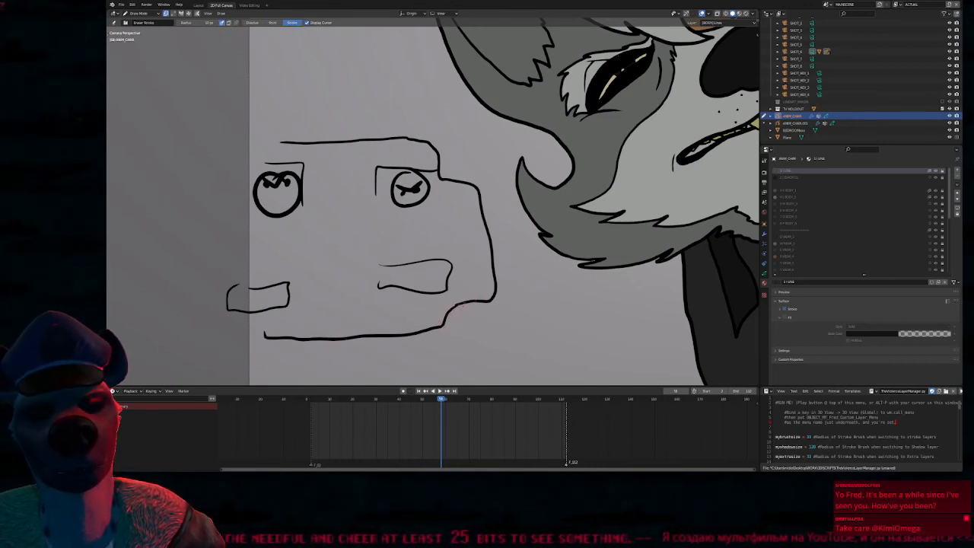
key("Tab")
middle_click_drag(490, 279, 602, 275)
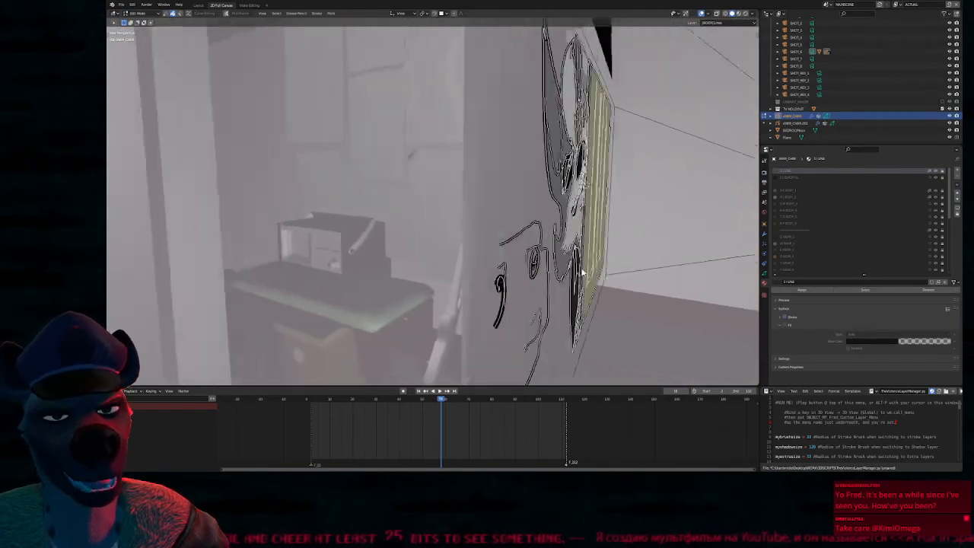
key("KP_0")
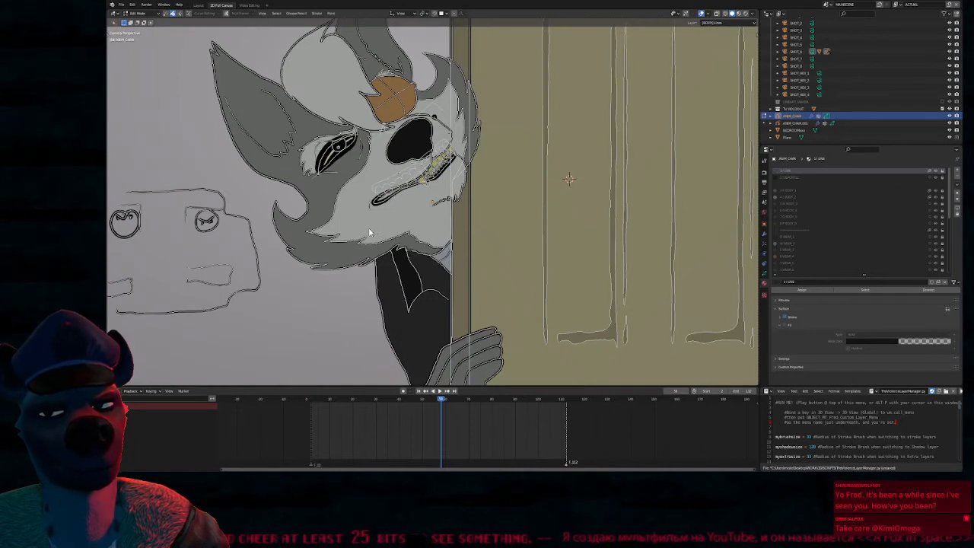
key("Tab")
middle_click_drag(266, 245, 449, 245, "shift")
Unlock the Grease Pencil materials so the sketch's strokes can be edited, and return to Draw Mode
key("d")
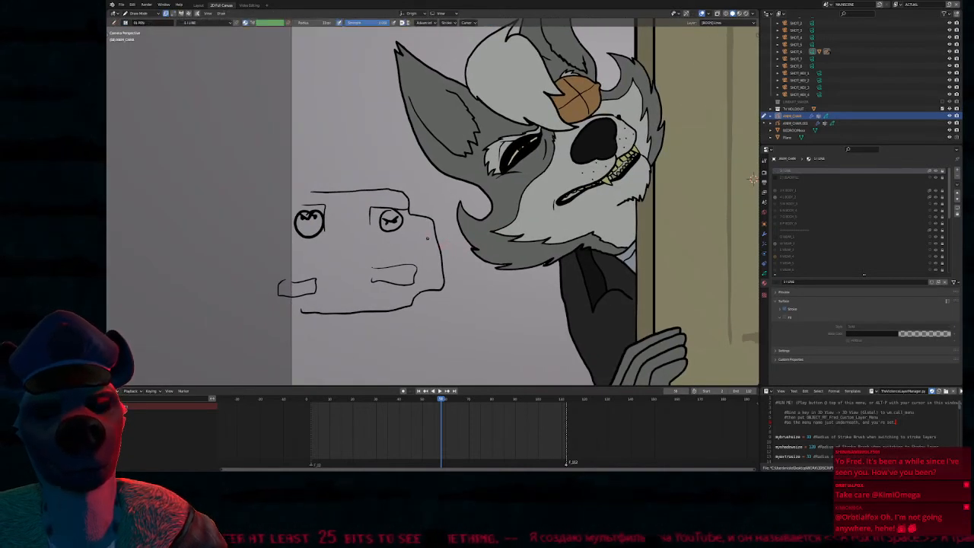
key("f")
left_click(434, 236)
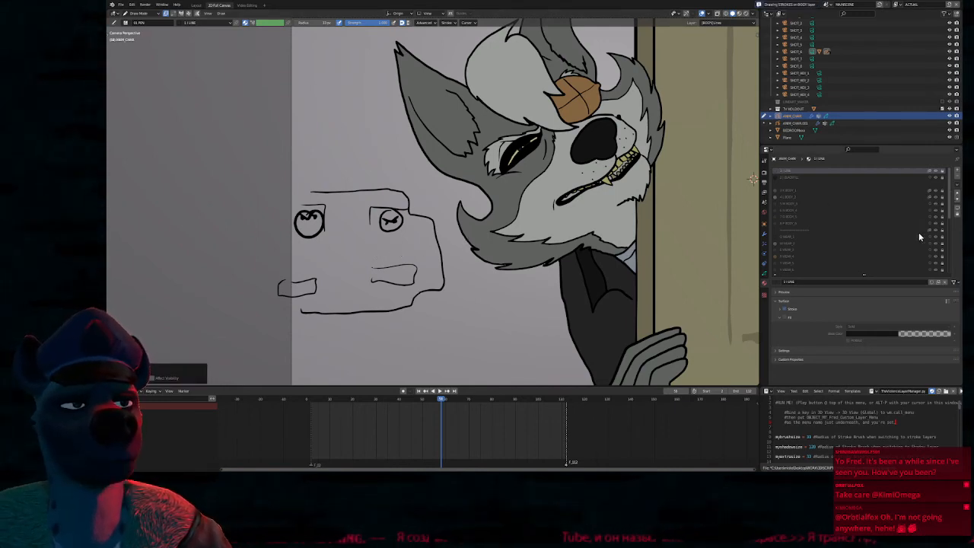
key("Tab")
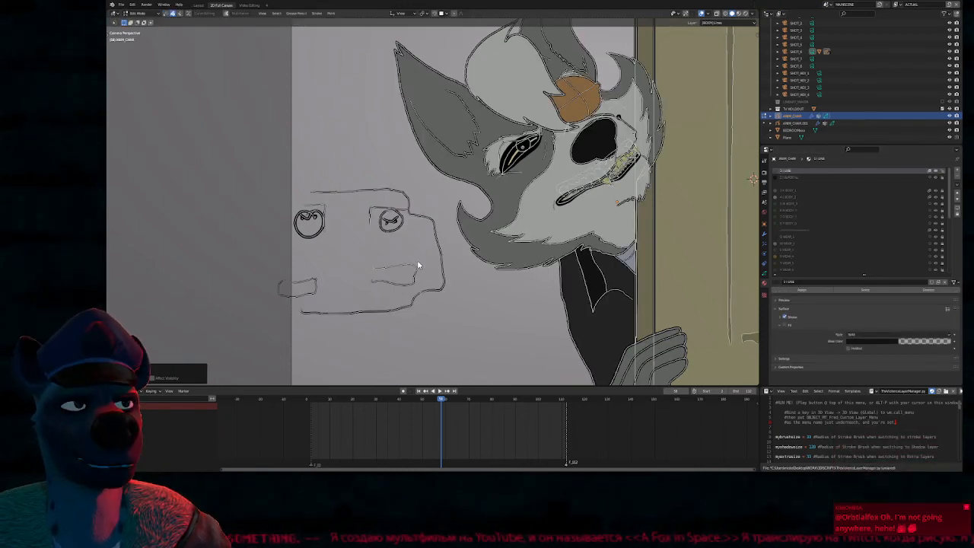
middle_click_drag(339, 275, 495, 232, "shift")
mouse_move(575, 234)
middle_mouse_down("ctrl")
mouse_move(526, 223)
mouse_move(498, 344)
mouse_move(513, 253)
middle_mouse_up("ctrl")
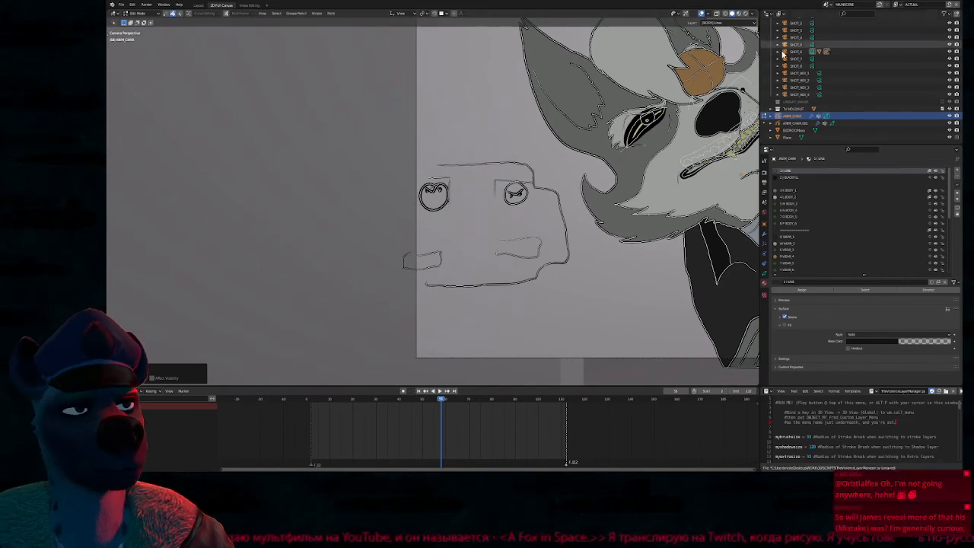
key("Tab")
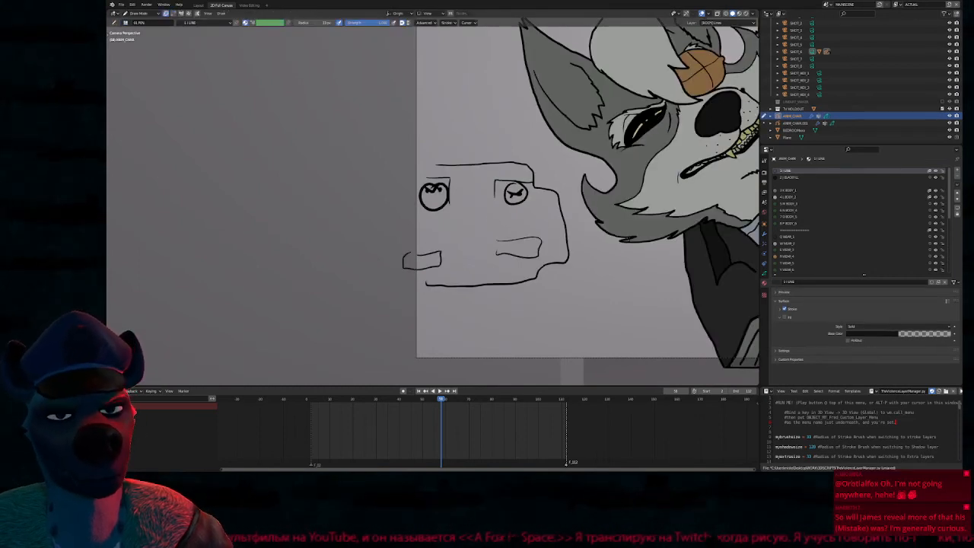
Switch to Object Mode and isolate the character drawing in local view, seen through the camera
key("ctrl+Tab")
scroll(609, 247, "down", 5)
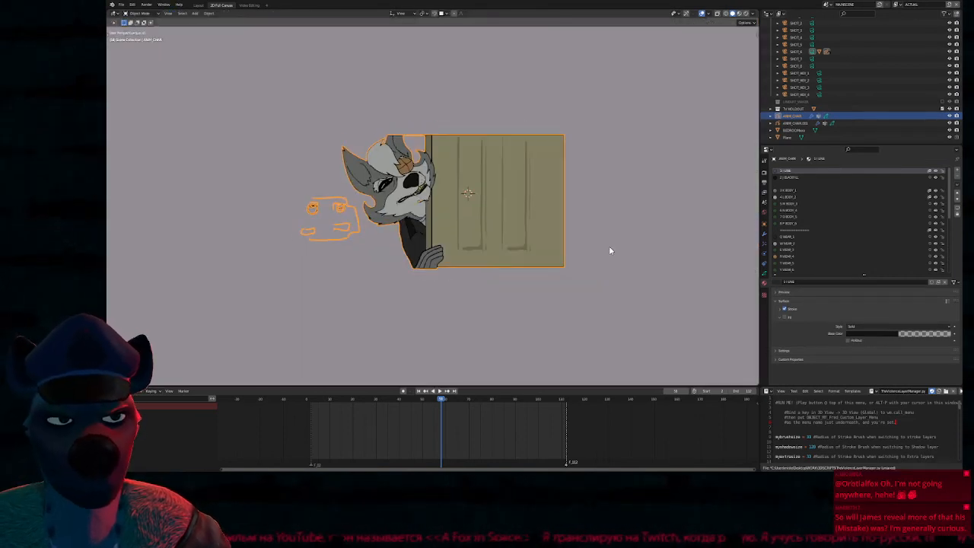
scroll(609, 246, "up", 6)
middle_click_drag(332, 269, 633, 252, "shift")
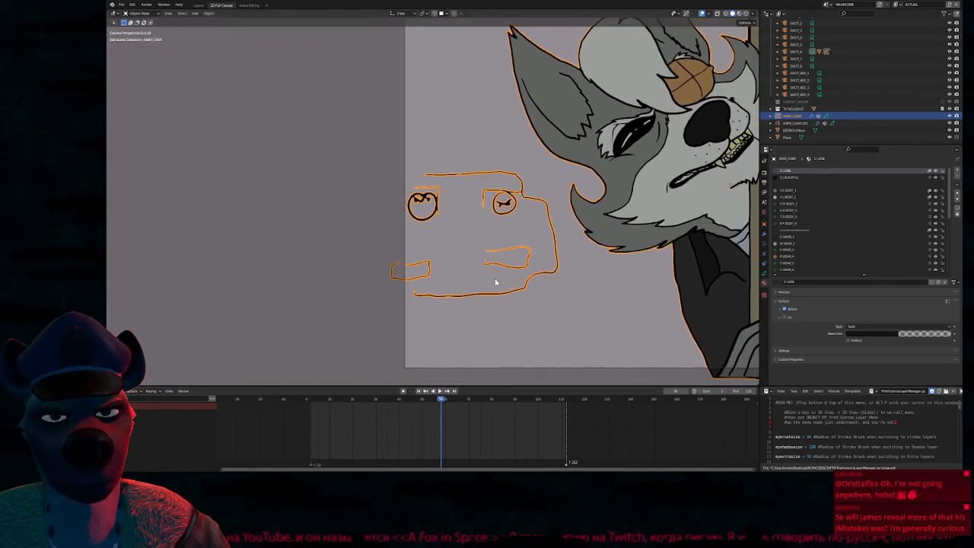
scroll(505, 281, "up", 5)
Select and delete the rough boxy sketch beside the wolf, returning to Draw Mode
key("Tab")
left_click(557, 246)
scroll(577, 274, "down", 4)
mouse_move(599, 293)
left_mouse_down()
mouse_move(588, 179)
mouse_move(463, 320)
left_mouse_up()
key("x")
key("Tab")
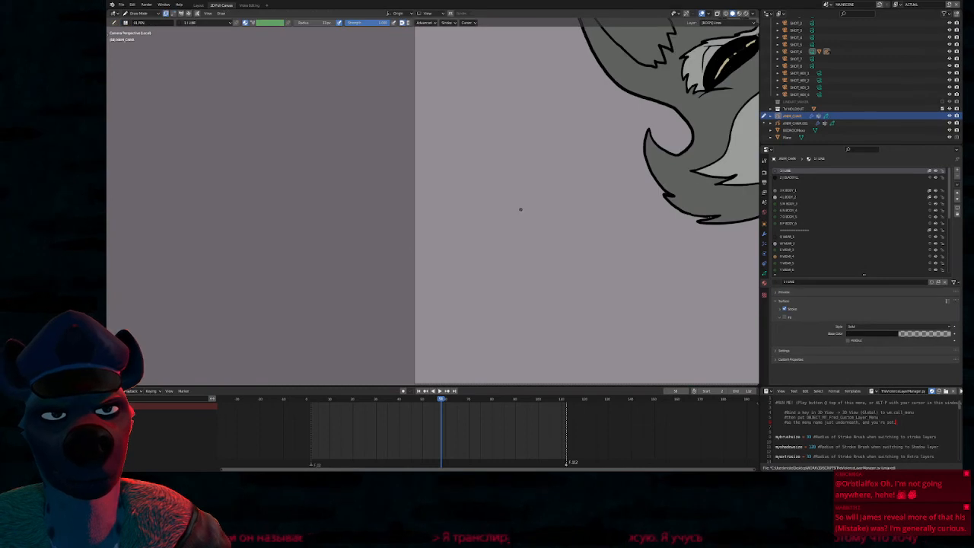
Sketch a rectangular storyboard frame with two front car seats, a roof line, a rear-view mirror and a line between the seats
scroll(532, 198, "up", 6)
mouse_move(288, 101)
left_mouse_down()
mouse_move(597, 99)
mouse_move(670, 149)
mouse_move(659, 343)
mouse_move(391, 344)
mouse_move(305, 321)
mouse_move(281, 101)
left_mouse_up()
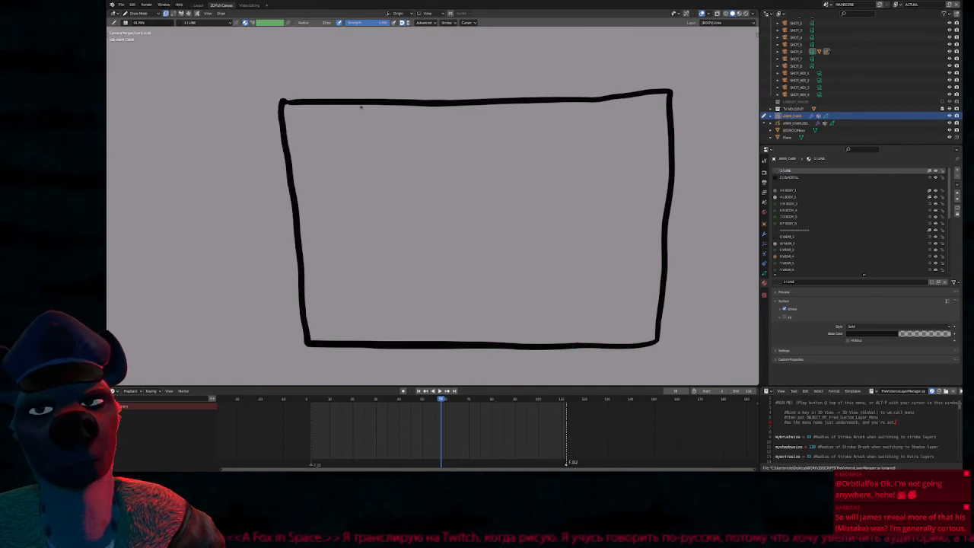
mouse_move(333, 153)
left_mouse_down()
mouse_move(411, 145)
mouse_move(389, 167)
mouse_move(423, 170)
mouse_move(429, 267)
mouse_move(412, 199)
mouse_move(360, 193)
mouse_move(333, 277)
mouse_move(407, 280)
left_mouse_up()
mouse_move(548, 268)
left_mouse_down()
mouse_move(554, 211)
mouse_move(623, 268)
mouse_move(548, 274)
mouse_move(529, 169)
mouse_move(536, 123)
mouse_move(642, 120)
mouse_move(630, 158)
mouse_move(651, 173)
mouse_move(634, 301)
mouse_move(537, 295)
left_mouse_up()
mouse_move(328, 139)
left_mouse_down()
mouse_move(397, 113)
mouse_move(601, 110)
mouse_move(654, 125)
left_mouse_up()
left_click_drag(527, 185, 418, 187)
mouse_move(462, 115)
left_mouse_down()
mouse_move(442, 120)
mouse_move(508, 124)
mouse_move(478, 118)
mouse_move(486, 121)
left_mouse_up()
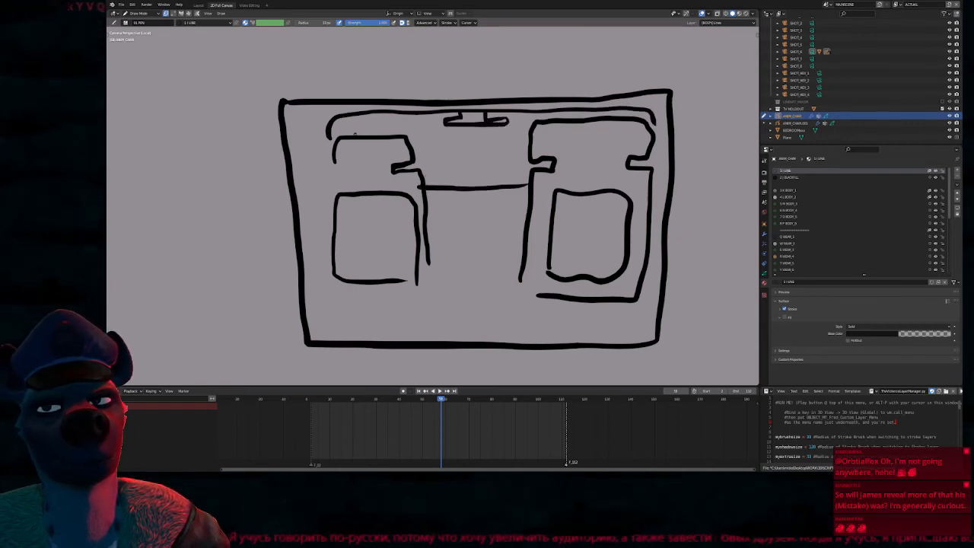
Add a scribbled box above one headrest and a small eared figure seated between the front seats, undoing stray strokes
mouse_move(354, 137)
left_mouse_down()
mouse_move(361, 111)
mouse_move(367, 126)
mouse_move(395, 115)
mouse_move(409, 137)
left_mouse_up()
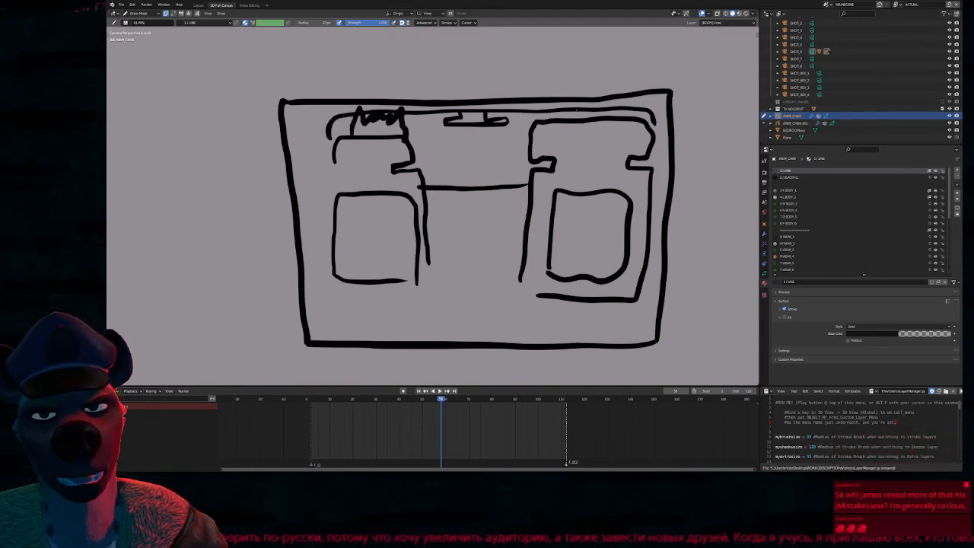
mouse_move(533, 166)
left_mouse_down()
mouse_move(503, 160)
mouse_move(489, 184)
mouse_move(509, 202)
mouse_move(525, 172)
left_mouse_up()
mouse_move(486, 216)
left_mouse_down()
mouse_move(502, 221)
mouse_move(487, 238)
mouse_move(500, 221)
mouse_move(502, 258)
mouse_move(490, 231)
mouse_move(507, 232)
mouse_move(493, 211)
mouse_move(508, 230)
mouse_move(513, 277)
left_mouse_up()
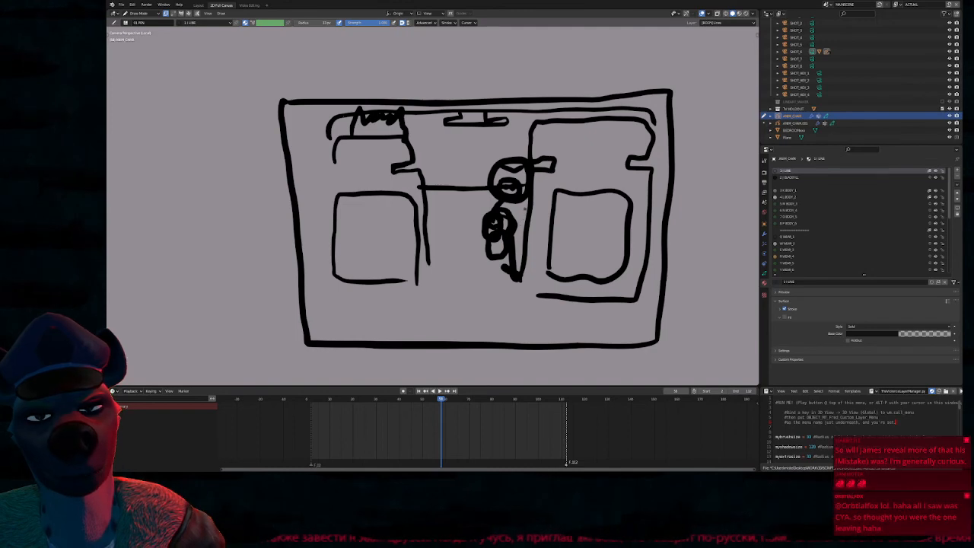
mouse_move(529, 136)
left_mouse_down()
mouse_move(526, 159)
mouse_move(485, 173)
mouse_move(482, 163)
mouse_move(492, 170)
left_mouse_up()
key("ctrl+z")
key("ctrl+z")
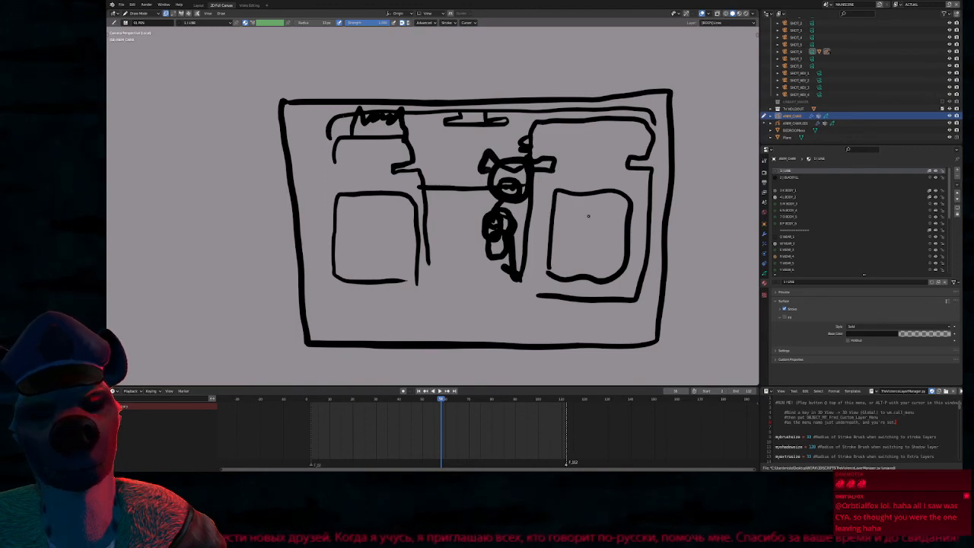
Sketch heads and thick diagonal strokes over both front seats, and a rear bench between them
left_click(358, 168)
mouse_move(358, 168)
left_mouse_down()
mouse_move(373, 199)
mouse_move(360, 169)
mouse_move(346, 262)
mouse_move(308, 301)
left_mouse_up()
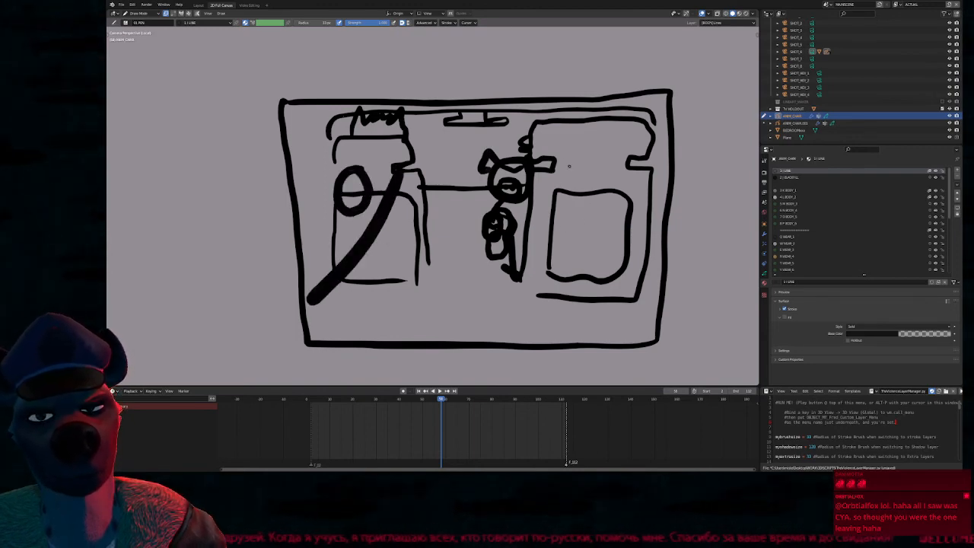
left_click_drag(547, 175, 643, 302)
mouse_move(573, 307)
left_mouse_down()
mouse_move(565, 300)
mouse_move(621, 201)
mouse_move(567, 294)
left_mouse_up()
mouse_move(587, 161)
left_mouse_down()
mouse_move(580, 187)
mouse_move(602, 137)
mouse_move(564, 169)
left_mouse_up()
mouse_move(430, 257)
left_mouse_down()
mouse_move(554, 260)
mouse_move(426, 291)
mouse_move(428, 259)
left_mouse_up()
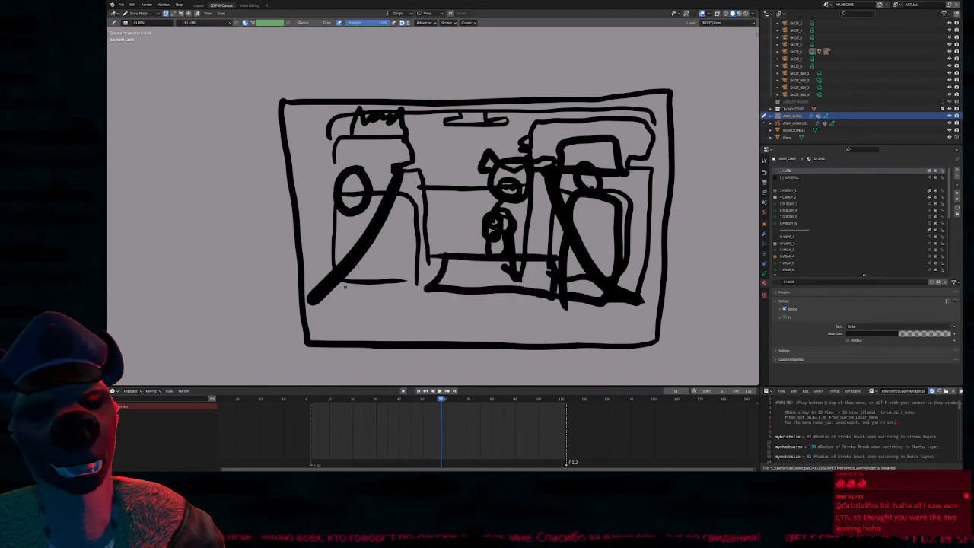
Add rough limbs and body strokes to the two front-seat figures
mouse_move(344, 283)
left_mouse_down()
mouse_move(335, 313)
mouse_move(352, 313)
left_mouse_up()
mouse_move(353, 285)
left_mouse_down()
mouse_move(374, 314)
mouse_move(395, 312)
left_mouse_up()
mouse_move(351, 216)
left_mouse_down()
mouse_move(313, 266)
mouse_move(312, 213)
mouse_move(324, 253)
left_mouse_up()
mouse_move(603, 227)
left_mouse_down()
mouse_move(554, 248)
mouse_move(571, 246)
left_mouse_up()
mouse_move(565, 204)
left_mouse_down()
mouse_move(570, 194)
mouse_move(591, 225)
left_mouse_up()
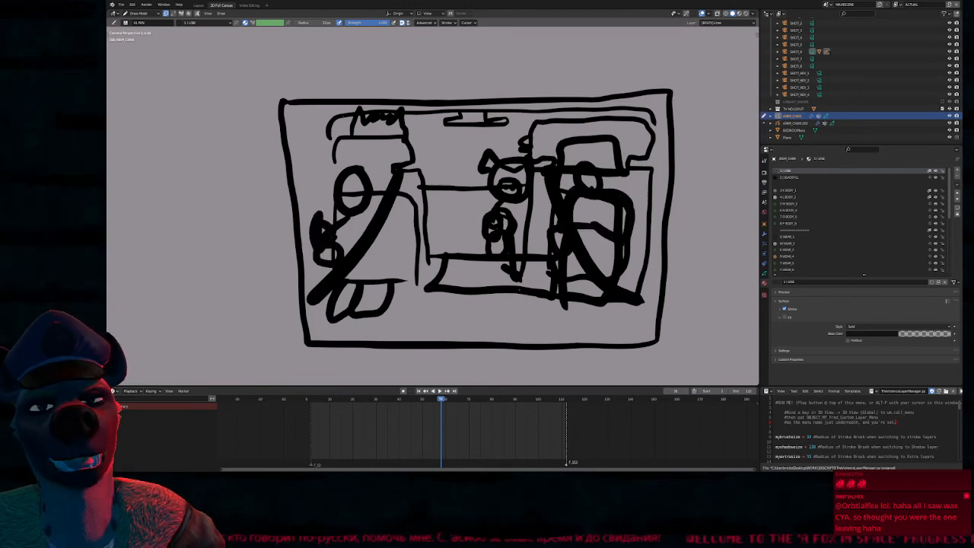
middle_click_drag(511, 289, 491, 270, "shift")
Select the finished storyboard panel in Edit Mode and move it upward to free space below, returning to Draw Mode
scroll(505, 221, "down", 2)
key("Tab")
mouse_move(407, 79)
left_mouse_down()
mouse_move(296, 232)
mouse_move(580, 133)
left_mouse_up()
key("g")
left_click(428, 166)
key("Tab")
Sketch a second storyboard frame below the first, containing a wide bench seat with armrests
mouse_move(303, 158)
left_mouse_down()
mouse_move(338, 163)
mouse_move(564, 296)
mouse_move(352, 334)
mouse_move(302, 236)
mouse_move(303, 176)
left_mouse_up()
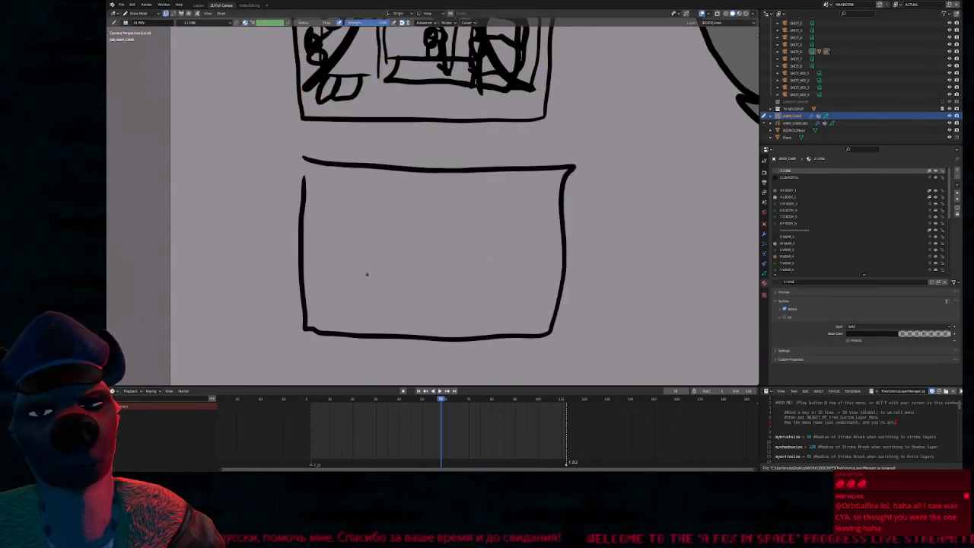
scroll(366, 274, "up", 2)
mouse_move(274, 316)
left_mouse_down()
mouse_move(306, 265)
mouse_move(321, 293)
mouse_move(517, 293)
mouse_move(605, 257)
mouse_move(350, 252)
mouse_move(341, 270)
mouse_move(338, 181)
mouse_move(579, 173)
mouse_move(644, 328)
left_mouse_up()
Sketch an eared figure sitting in the middle of the bench, with its body, arms, legs and feet
mouse_move(454, 169)
left_mouse_down()
mouse_move(452, 194)
mouse_move(465, 159)
mouse_move(455, 149)
mouse_move(477, 146)
mouse_move(483, 166)
mouse_move(434, 220)
mouse_move(451, 247)
mouse_move(468, 246)
left_mouse_up()
left_click_drag(481, 179, 502, 241)
mouse_move(502, 241)
left_mouse_down()
mouse_move(480, 245)
mouse_move(496, 242)
left_mouse_up()
mouse_move(443, 217)
left_mouse_down()
mouse_move(449, 292)
mouse_move(479, 255)
left_mouse_up()
mouse_move(493, 256)
left_mouse_down()
mouse_move(495, 336)
mouse_move(498, 256)
left_mouse_up()
left_click_drag(440, 332, 440, 339)
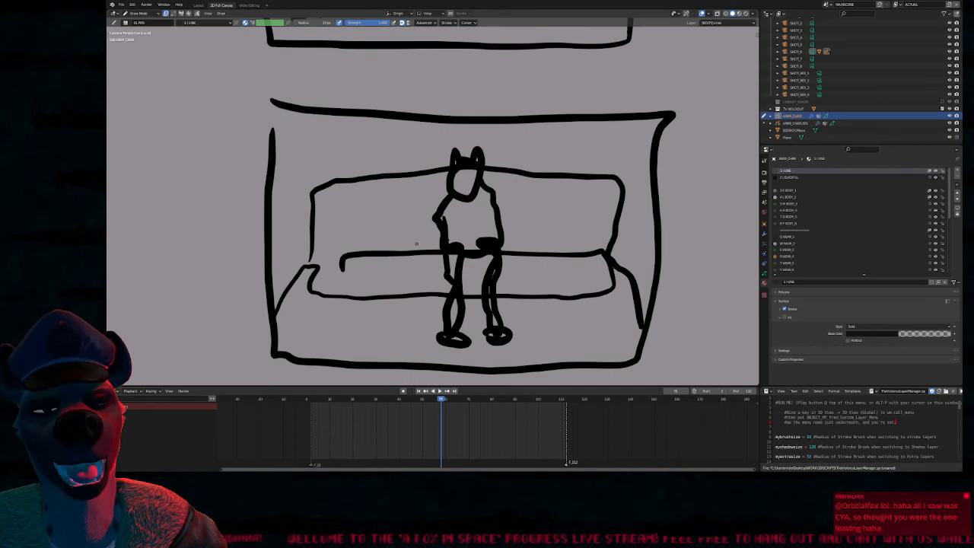
Rough in the torsos and thighs of two more figures, one on each side of the seated figure
mouse_move(380, 182)
left_mouse_down()
mouse_move(417, 259)
mouse_move(366, 215)
left_mouse_up()
mouse_move(524, 175)
left_mouse_down()
mouse_move(527, 249)
mouse_move(517, 242)
left_mouse_up()
mouse_move(393, 256)
left_mouse_down()
mouse_move(384, 304)
mouse_move(418, 256)
left_mouse_up()
mouse_move(519, 242)
left_mouse_down()
mouse_move(561, 309)
mouse_move(569, 258)
left_mouse_up()
In the upper panel, add legs to both front figures, cross the figures out and draw a thick line along the frame's lower edge
middle_click_drag(519, 79, 514, 373, "shift")
left_click_drag(302, 309, 306, 343)
left_click_drag(335, 293, 329, 329)
left_click_drag(383, 213, 271, 291)
left_click_drag(303, 197, 380, 301)
left_click_drag(607, 197, 530, 283)
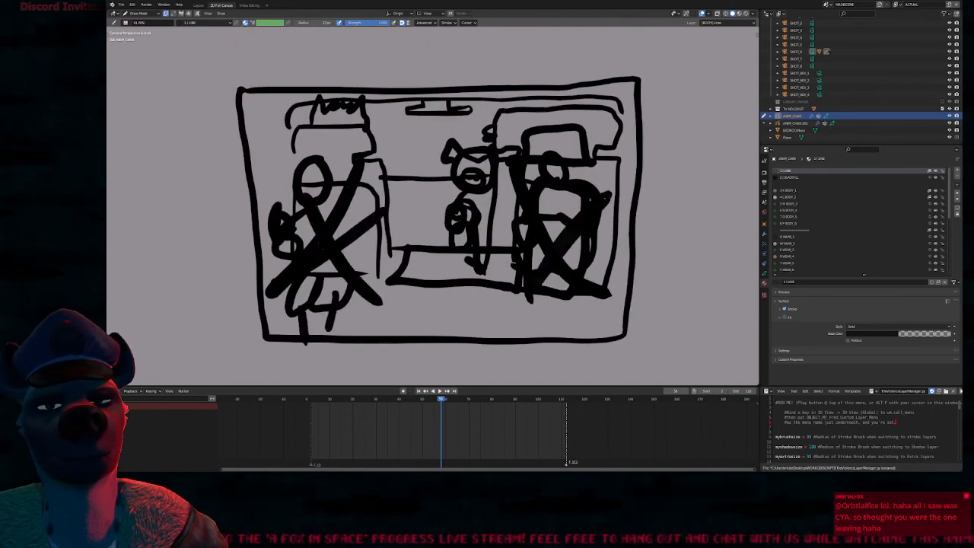
left_click_drag(538, 209, 582, 328)
mouse_move(536, 292)
left_mouse_down()
mouse_move(562, 298)
mouse_move(562, 351)
left_mouse_up()
left_click_drag(346, 316, 589, 336)
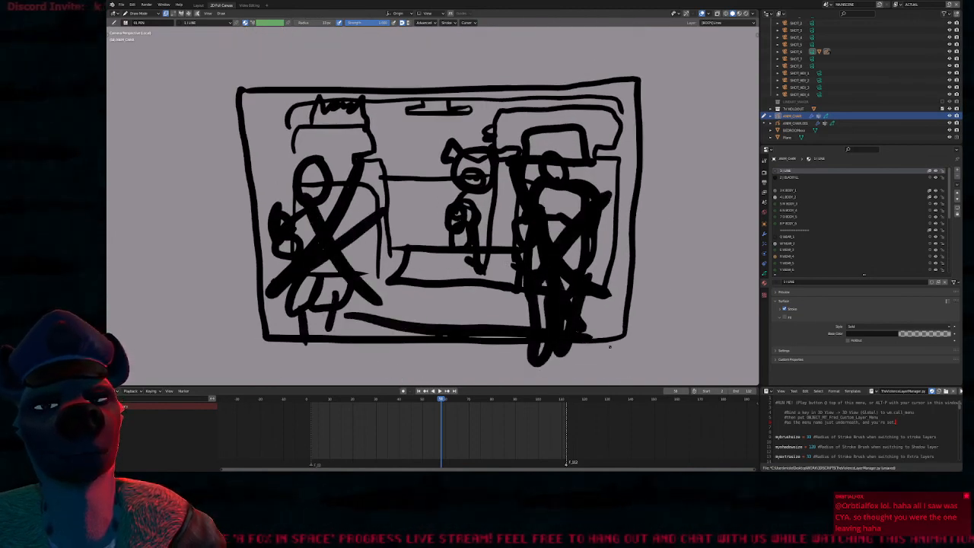
Draw the lower legs of the two outer figures on the bench in the lower panel
mouse_move(468, 301)
middle_mouse_down("shift")
mouse_move(509, 190)
mouse_move(502, 113)
middle_mouse_up("shift")
mouse_move(495, 379)
middle_mouse_down("shift")
mouse_move(493, 302)
mouse_move(473, 213)
middle_mouse_up("shift")
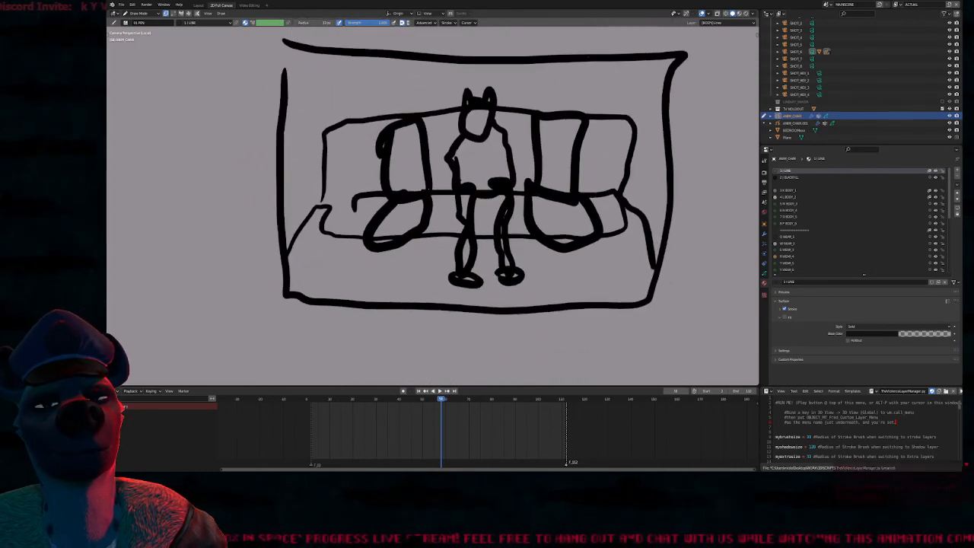
mouse_move(391, 220)
left_mouse_down()
mouse_move(394, 290)
mouse_move(410, 291)
left_mouse_up()
left_click_drag(551, 221, 554, 291)
mouse_move(565, 220)
left_mouse_down()
mouse_move(568, 289)
mouse_move(581, 289)
left_mouse_up()
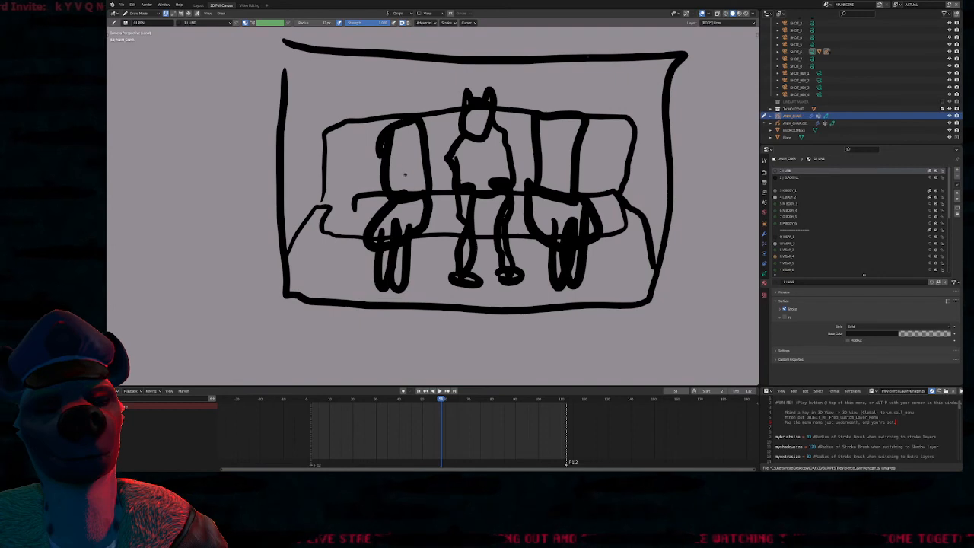
Draw the outer figures' arms and the middle figure's hands resting in its lap
mouse_move(369, 190)
left_mouse_down()
mouse_move(438, 140)
mouse_move(390, 189)
mouse_move(396, 178)
mouse_move(402, 192)
left_mouse_up()
mouse_move(602, 190)
left_mouse_down()
mouse_move(542, 153)
mouse_move(532, 167)
mouse_move(580, 172)
left_mouse_up()
mouse_move(465, 179)
left_mouse_down()
mouse_move(495, 180)
mouse_move(487, 188)
mouse_move(474, 175)
mouse_move(505, 172)
left_mouse_up()
middle_click_drag(475, 115, 488, 159, "shift")
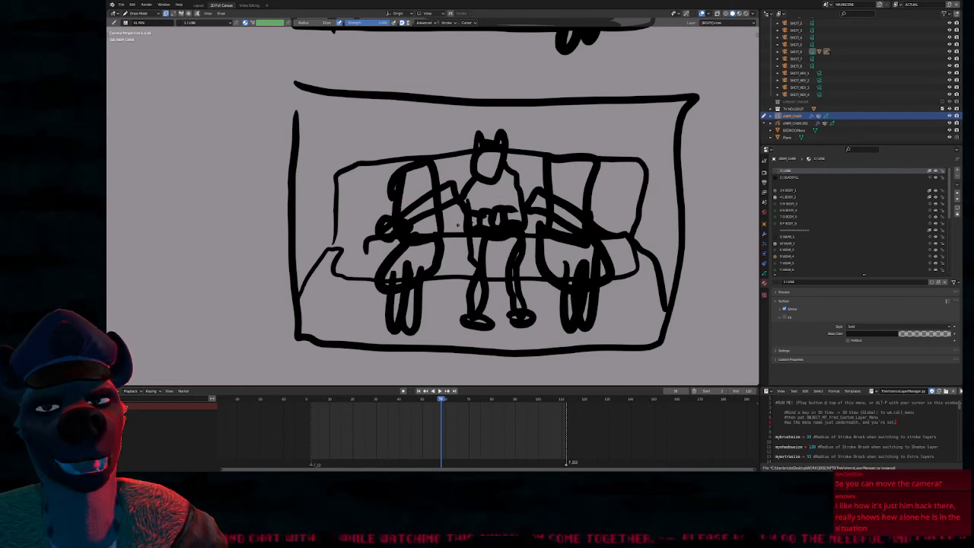
left_click_drag(440, 165, 457, 236)
left_click_drag(430, 196, 447, 228)
mouse_move(524, 186)
left_mouse_down()
mouse_move(543, 224)
mouse_move(534, 231)
left_mouse_up()
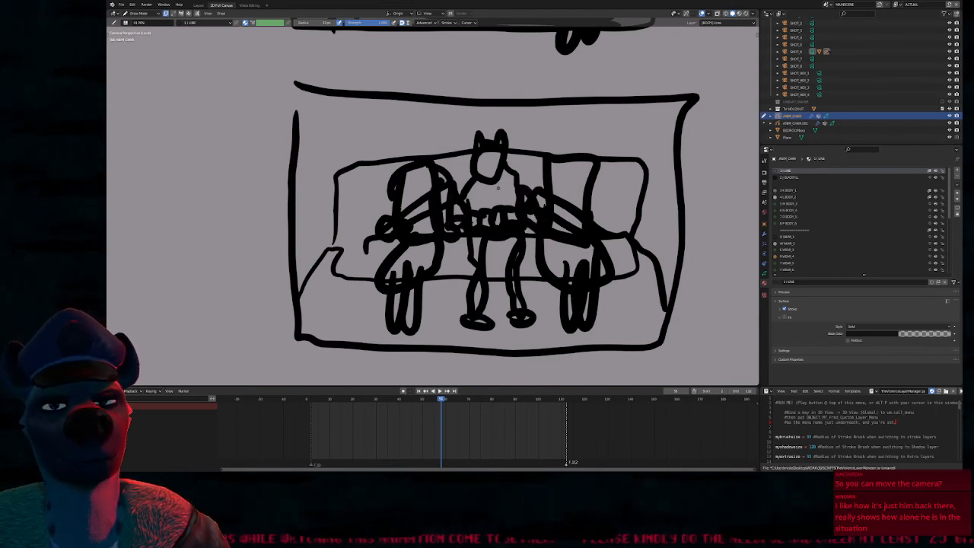
Draw round heads on the two outer figures and bring both storyboard panels into view
mouse_move(401, 159)
left_mouse_down()
mouse_move(405, 133)
mouse_move(405, 161)
left_mouse_up()
left_click_drag(565, 156, 573, 155)
mouse_move(588, 163)
left_mouse_down()
mouse_move(571, 174)
mouse_move(555, 163)
left_mouse_up()
middle_click_drag(583, 95, 494, 125, "shift")
mouse_move(494, 126)
middle_mouse_down("ctrl")
mouse_move(483, 220)
mouse_move(487, 179)
mouse_move(523, 270)
middle_mouse_up("ctrl")
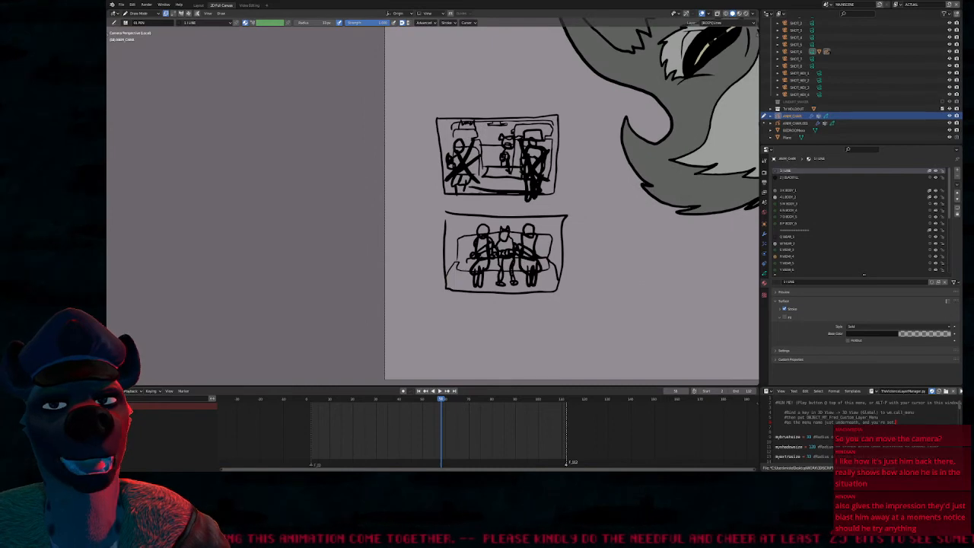
Sketch a top-down car outline beside the lower panel, with a windshield shape and a rear bench
middle_click_drag(627, 348, 443, 239, "shift")
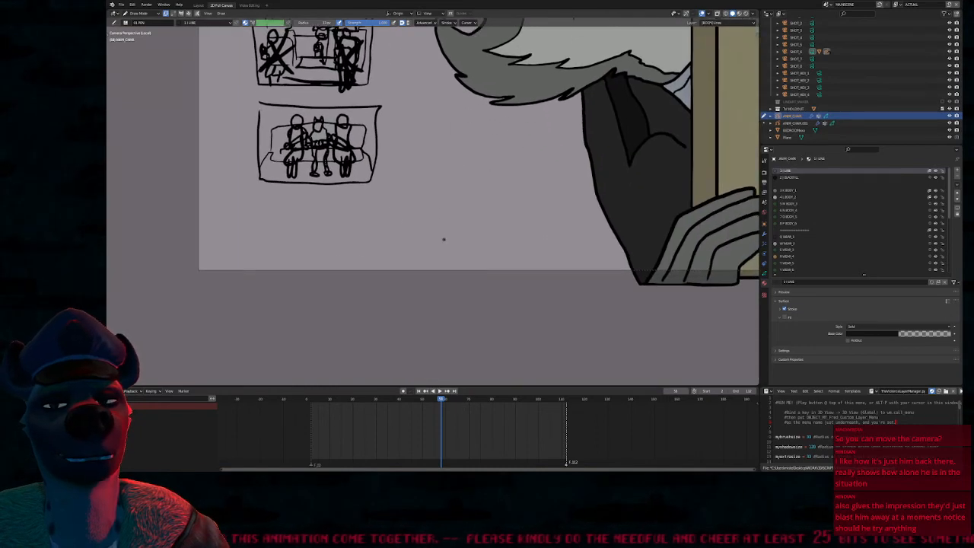
scroll(444, 240, "up", 3)
mouse_move(379, 255)
left_mouse_down()
mouse_move(376, 122)
mouse_move(403, 68)
mouse_move(526, 116)
mouse_move(544, 282)
mouse_move(374, 261)
mouse_move(385, 232)
left_mouse_up()
middle_click_drag(441, 241, 426, 271, "shift")
mouse_move(374, 309)
left_mouse_down()
mouse_move(533, 310)
mouse_move(373, 312)
left_mouse_up()
mouse_move(430, 294)
left_mouse_down()
mouse_move(435, 261)
mouse_move(445, 303)
left_mouse_up()
Add ovals for the front seats and a row of three circles for the rear passengers in the car plan
left_click_drag(371, 191, 373, 194)
mouse_move(462, 185)
left_mouse_down()
mouse_move(495, 182)
mouse_move(464, 192)
left_mouse_up()
left_click_drag(374, 210, 374, 214)
left_click_drag(415, 283, 409, 304)
left_click_drag(403, 268, 395, 305)
left_click_drag(487, 266, 468, 307)
Mark the two front occupants with circles, draw an arrow from them toward the rear row and scribble over the outer rear passengers
mouse_move(388, 147)
left_mouse_down()
mouse_move(457, 134)
mouse_move(370, 164)
mouse_move(380, 151)
left_mouse_up()
mouse_move(471, 196)
left_mouse_down()
mouse_move(500, 223)
mouse_move(473, 204)
left_mouse_up()
mouse_move(382, 169)
left_mouse_down()
mouse_move(385, 182)
mouse_move(390, 164)
left_mouse_up()
mouse_move(475, 182)
left_mouse_down()
mouse_move(459, 175)
mouse_move(441, 242)
left_mouse_up()
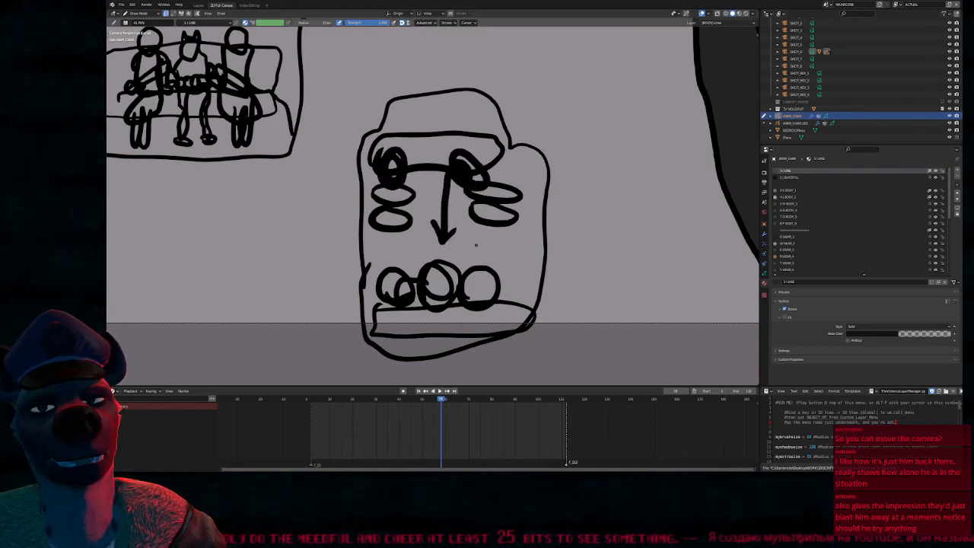
mouse_move(480, 287)
left_mouse_down()
mouse_move(487, 293)
mouse_move(396, 274)
mouse_move(436, 271)
left_mouse_up()
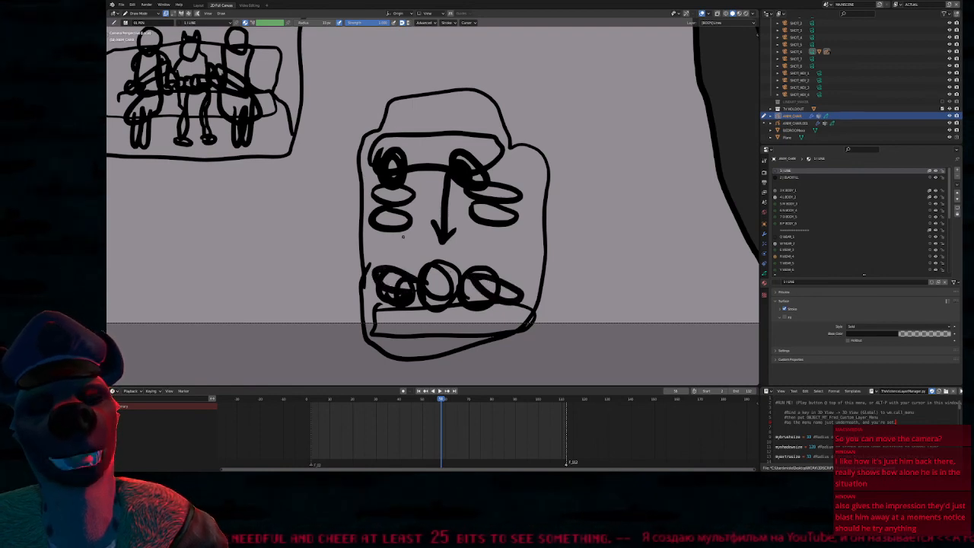
Delete the scribbled circles of the two outer rear passengers from the car plan
key("Tab")
left_click_drag(376, 263, 406, 297)
key("x")
left_click_drag(476, 262, 489, 295)
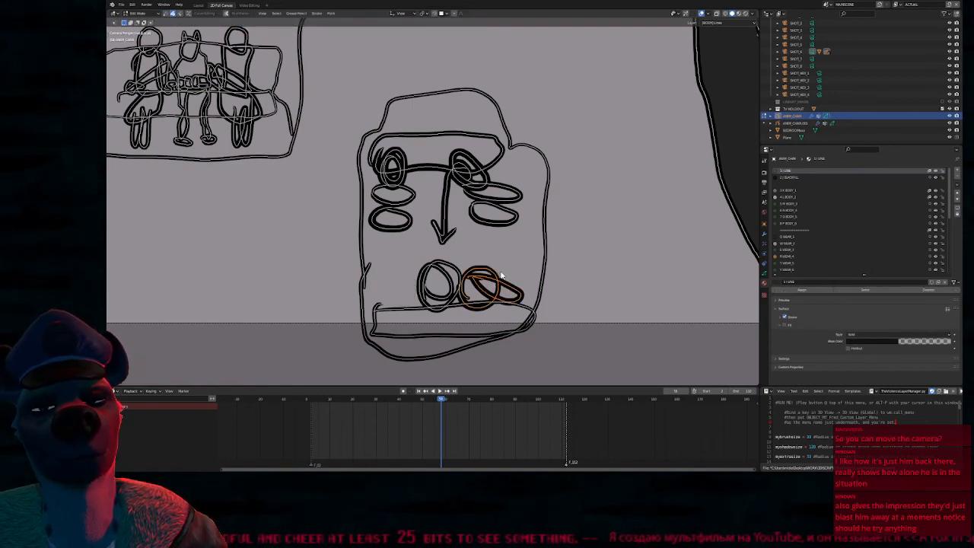
key("Delete")
key("Tab")
Draw circled occupants on the second pair of seats and arrows from them toward the middle rear passenger
mouse_move(478, 205)
left_mouse_down()
mouse_move(504, 219)
mouse_move(508, 245)
mouse_move(475, 205)
left_mouse_up()
mouse_move(378, 206)
left_mouse_down()
mouse_move(386, 242)
mouse_move(410, 204)
mouse_move(420, 273)
mouse_move(417, 239)
left_mouse_up()
left_click_drag(501, 242, 457, 280)
mouse_move(465, 251)
left_mouse_down()
mouse_move(456, 285)
mouse_move(478, 285)
left_mouse_up()
Delete the rear bench in the car plan and redraw it behind the remaining rear passenger
key("Tab")
left_click(491, 306)
key("Delete")
key("Tab")
mouse_move(371, 291)
left_mouse_down()
mouse_move(386, 337)
mouse_move(447, 335)
mouse_move(406, 310)
mouse_move(510, 327)
left_mouse_up()
left_click_drag(387, 339, 509, 327)
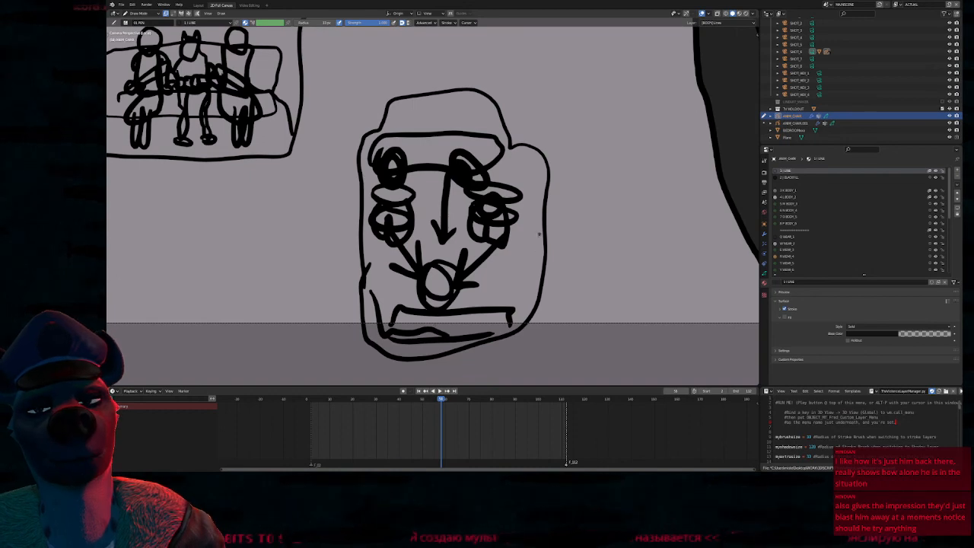
Lengthen the car plan by selecting its front half with the seats and moving it upward
scroll(537, 239, "down", 3)
key("Tab")
mouse_move(470, 237)
left_mouse_down()
mouse_move(476, 121)
mouse_move(576, 251)
left_mouse_up()
key("g")
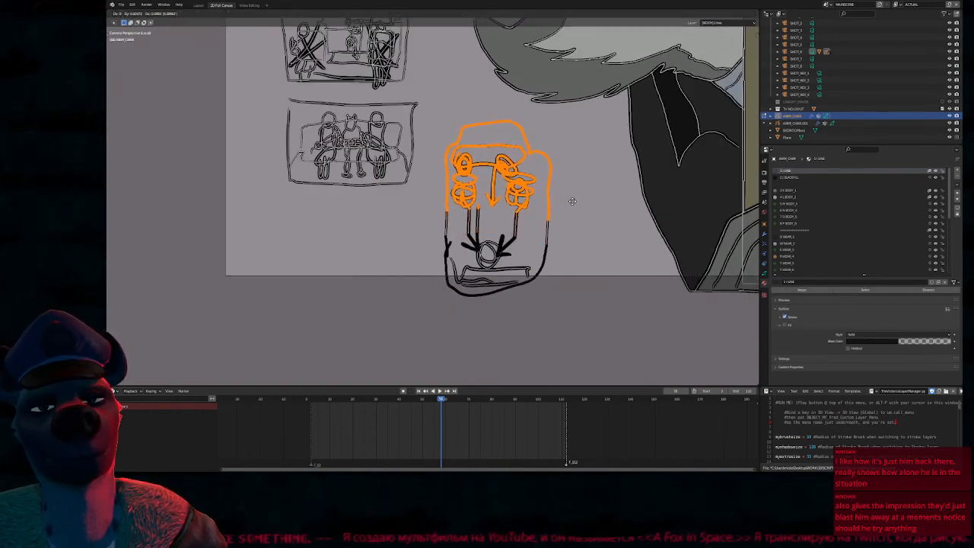
left_click(573, 172)
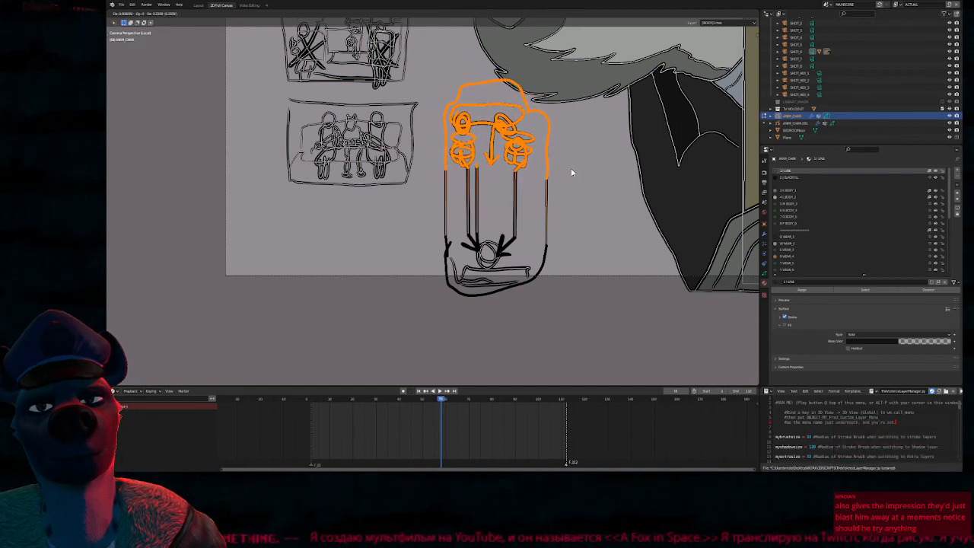
Select the whole car plan and move it out to the left of the camera frame
mouse_move(449, 78)
left_mouse_down()
mouse_move(496, 92)
mouse_move(541, 333)
mouse_move(430, 228)
left_mouse_up()
key("g")
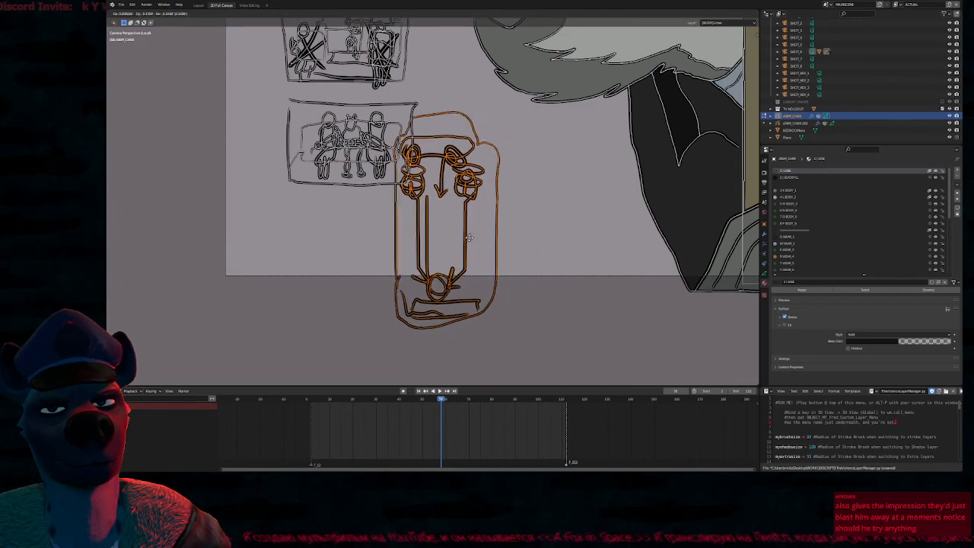
left_click(239, 231)
Delete the long arrows running from the second-row occupants to the rear passenger in the car plan
middle_click_drag(299, 233, 542, 251, "shift")
key("Tab")
scroll(522, 235, "up", 5)
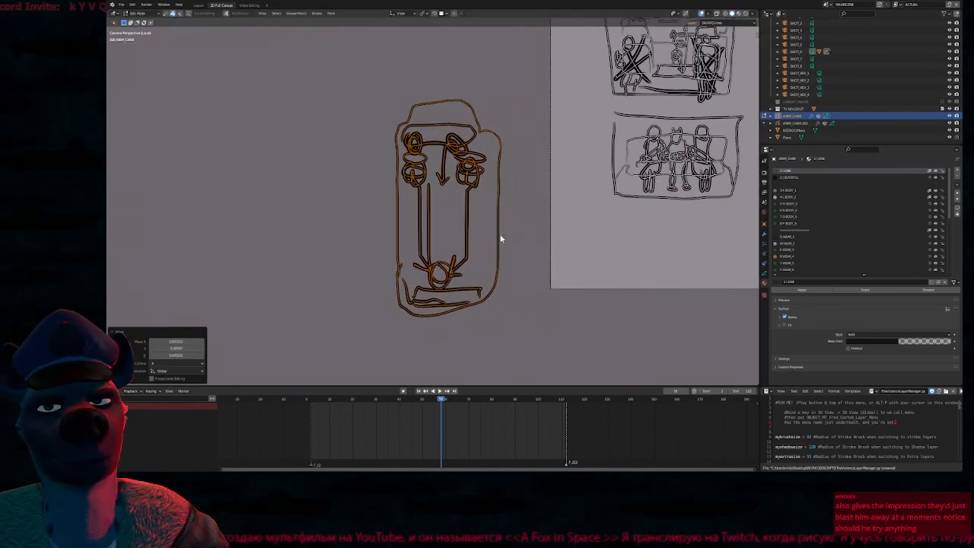
middle_click_drag(526, 193, 559, 191, "shift")
key("Tab")
mouse_move(556, 226)
left_mouse_down()
mouse_move(450, 270)
mouse_move(482, 269)
left_mouse_up()
key("Delete")
left_click_drag(557, 248, 568, 269)
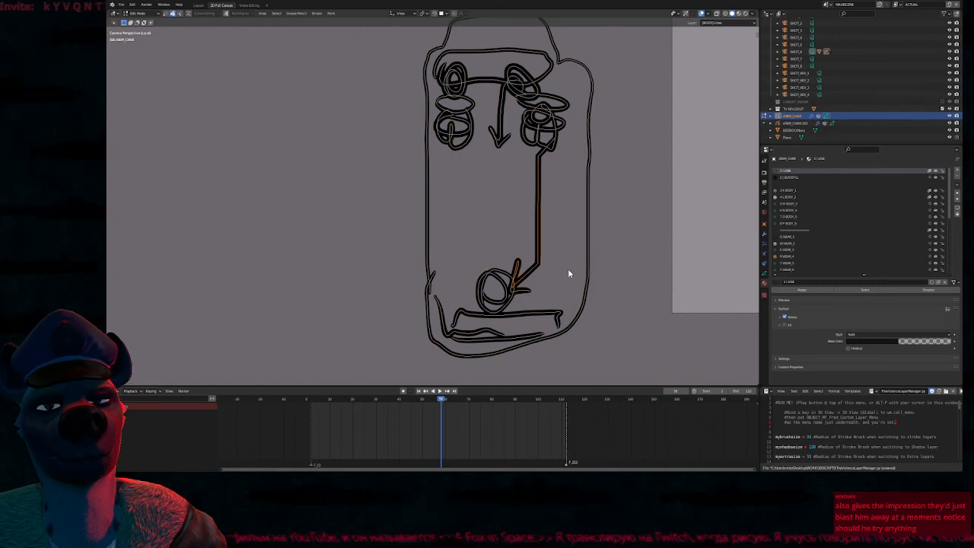
key("Delete")
key("Tab")
Erase the two outer figures beside the eared central passenger in the lower storyboard panel
middle_click_drag(611, 229, 593, 206, "shift")
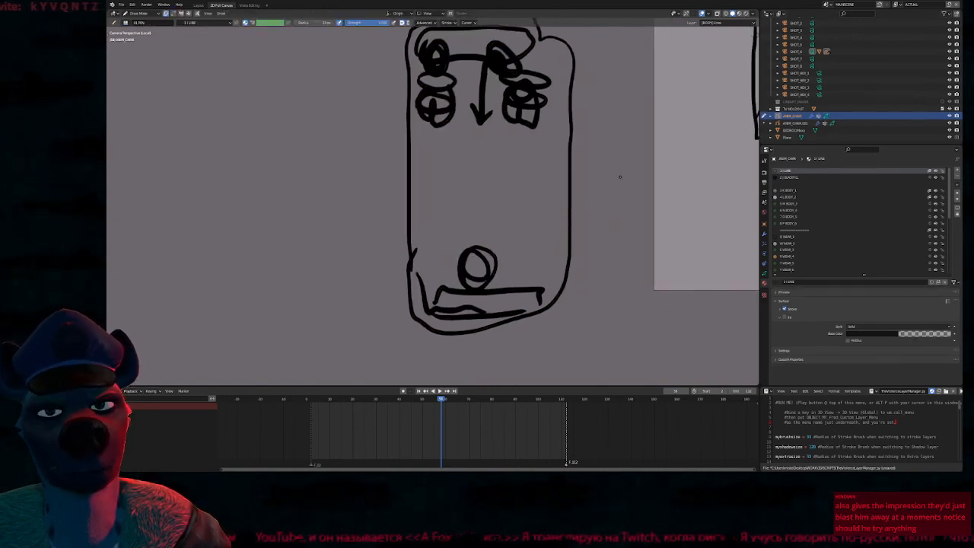
mouse_move(617, 152)
middle_mouse_down("shift")
mouse_move(620, 198)
mouse_move(613, 160)
middle_mouse_up("shift")
mouse_move(536, 237)
middle_mouse_down("shift")
mouse_move(387, 246)
mouse_move(285, 282)
middle_mouse_up("shift")
mouse_move(461, 218)
middle_mouse_down("shift")
mouse_move(481, 213)
mouse_move(317, 300)
middle_mouse_up("shift")
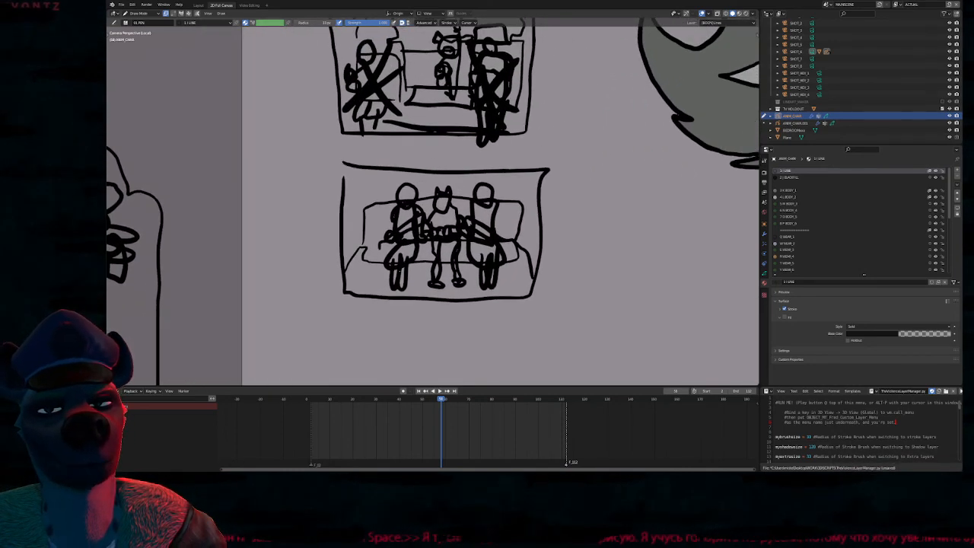
key("e")
mouse_move(402, 273)
left_mouse_down()
mouse_move(392, 269)
mouse_move(403, 208)
mouse_move(413, 220)
left_mouse_up()
key("ctrl+z")
mouse_move(472, 215)
left_mouse_down()
mouse_move(497, 213)
mouse_move(483, 206)
mouse_move(476, 228)
mouse_move(488, 252)
mouse_move(470, 226)
mouse_move(452, 228)
left_mouse_up()
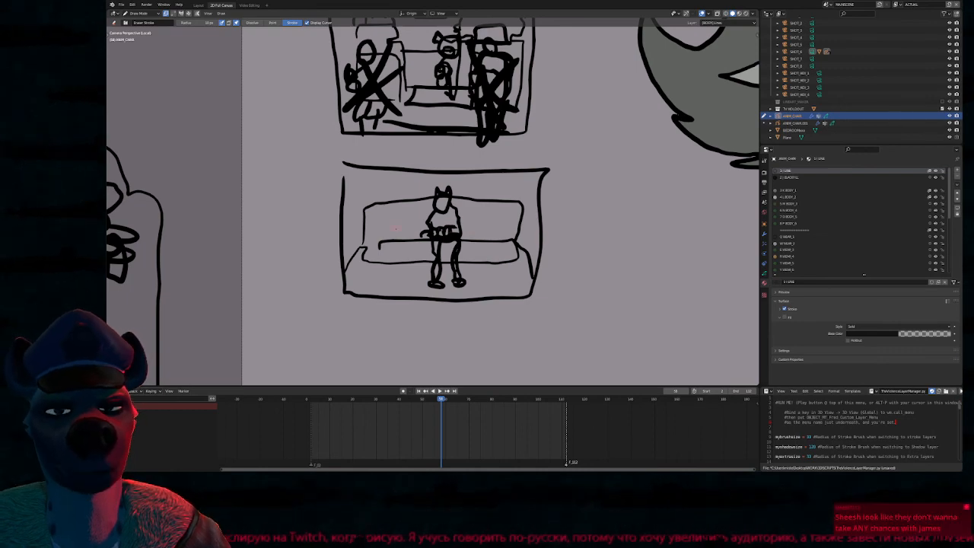
Select the bench and seated figure in the lower panel and turn on proportional editing
key("Tab")
mouse_move(359, 273)
left_mouse_down()
mouse_move(367, 194)
mouse_move(421, 184)
mouse_move(515, 191)
mouse_move(526, 226)
mouse_move(513, 282)
mouse_move(442, 295)
mouse_move(373, 280)
left_mouse_up()
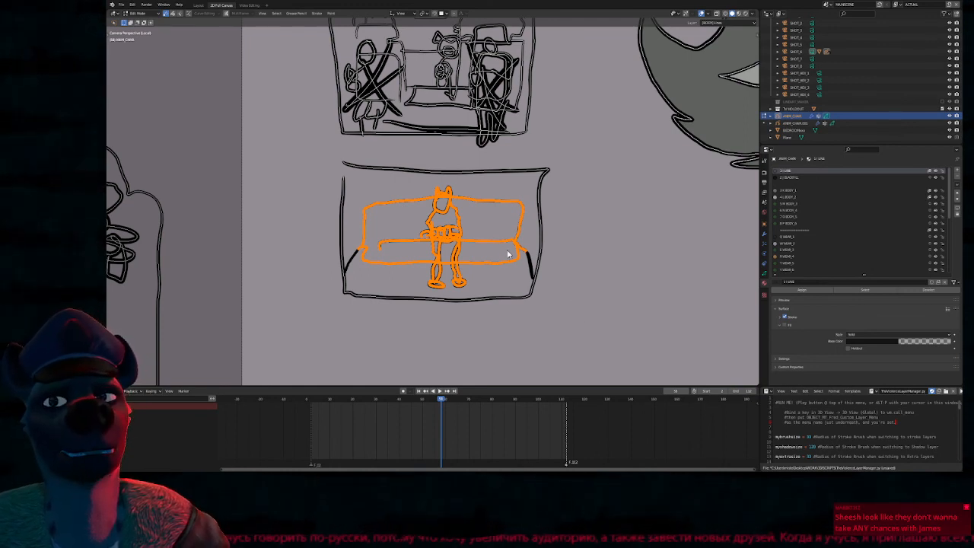
key("s")
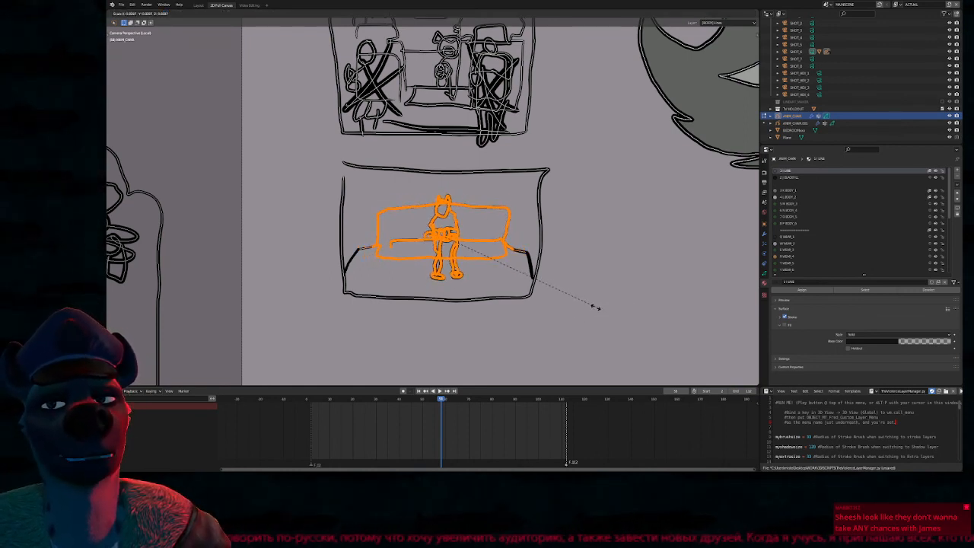
right_click(595, 307)
key("o")
key("g")
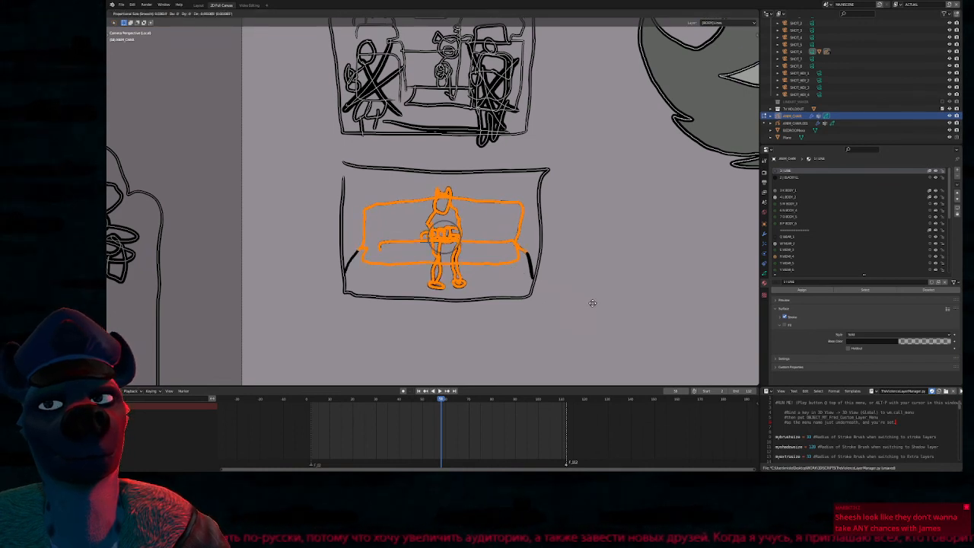
key("s")
scroll(582, 295, "down", 14)
scroll(563, 292, "up", 11)
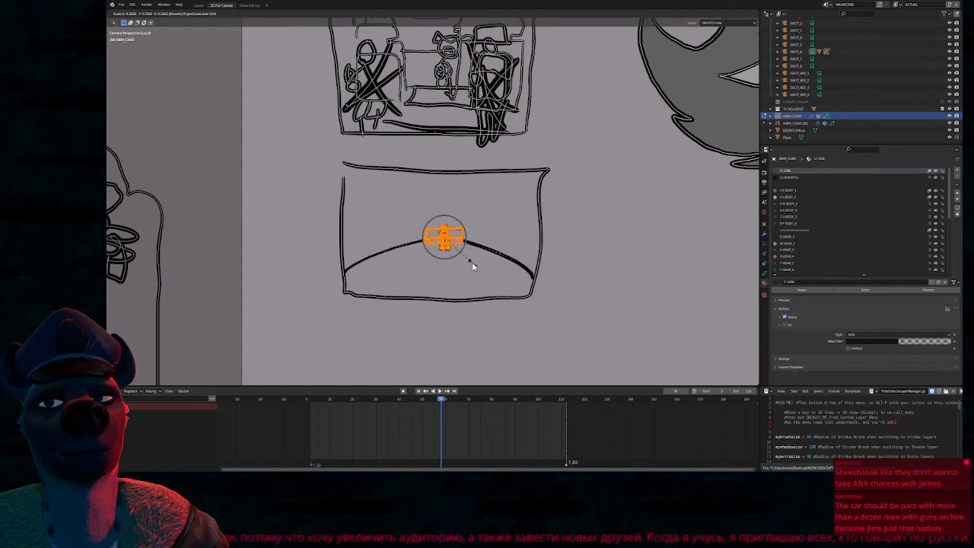
key("Escape")
key("s")
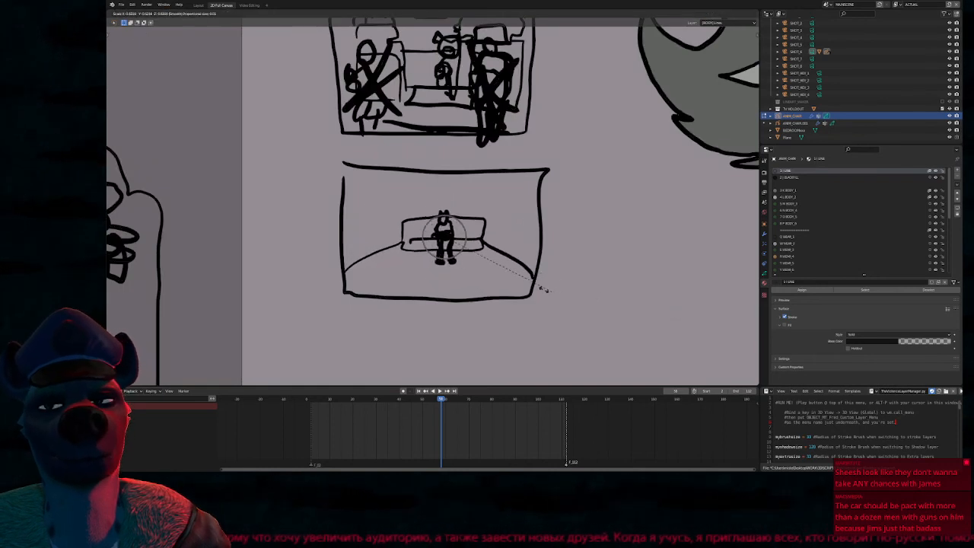
left_click(510, 295)
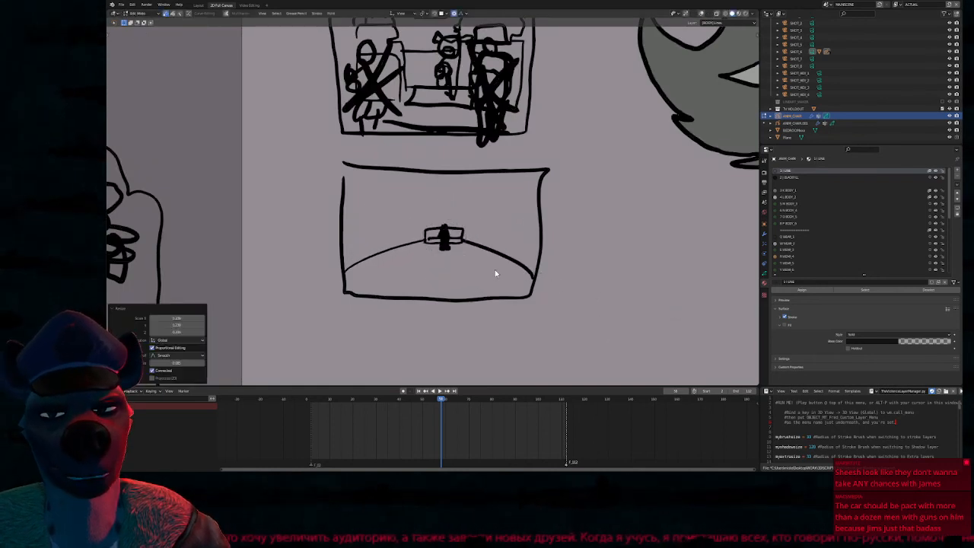
key("ctrl+z")
Scale the bench and seated figure down to about 0.58 with proportional editing, stretching the attached floor lines
key("s")
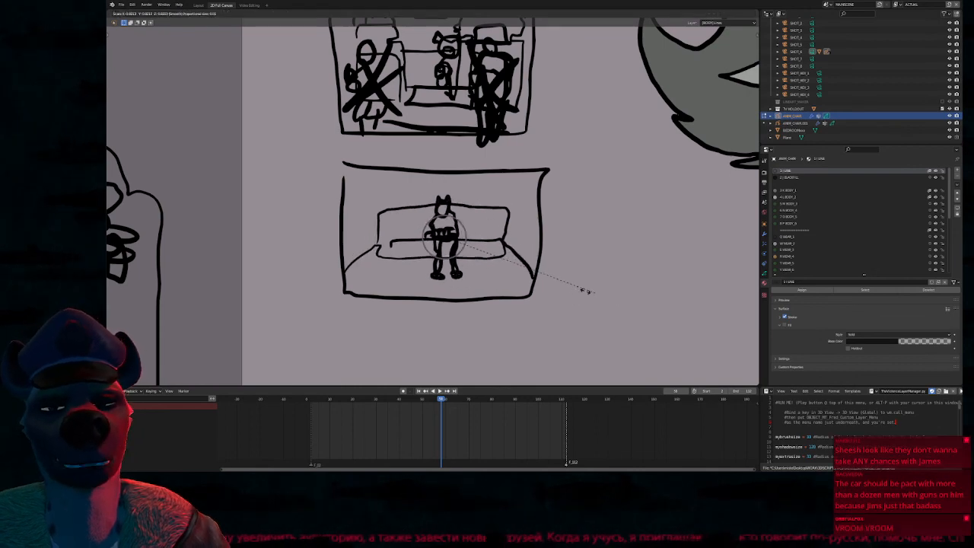
left_click(533, 280)
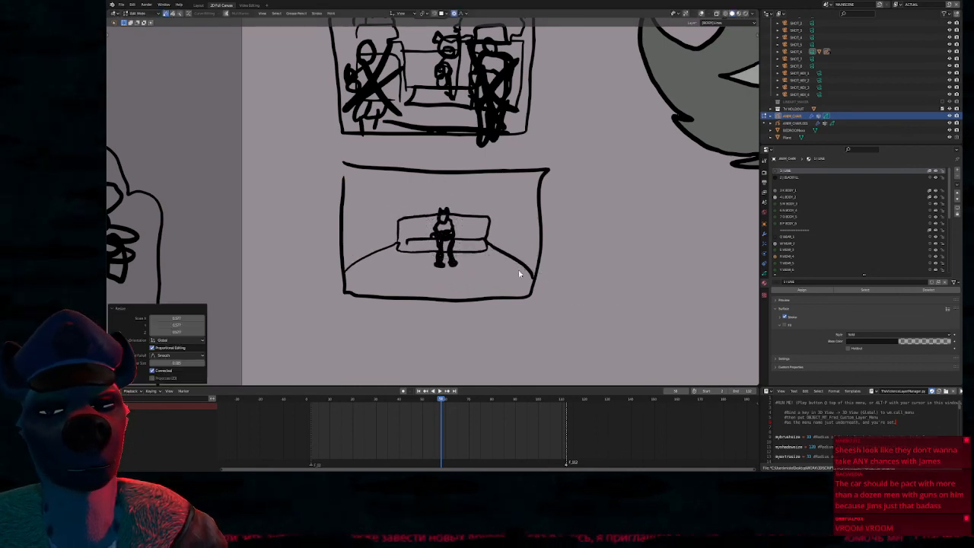
key("Tab")
Sketch receding wall and window lines on both sides of the bench in the lower panel
left_click_drag(404, 209, 439, 213)
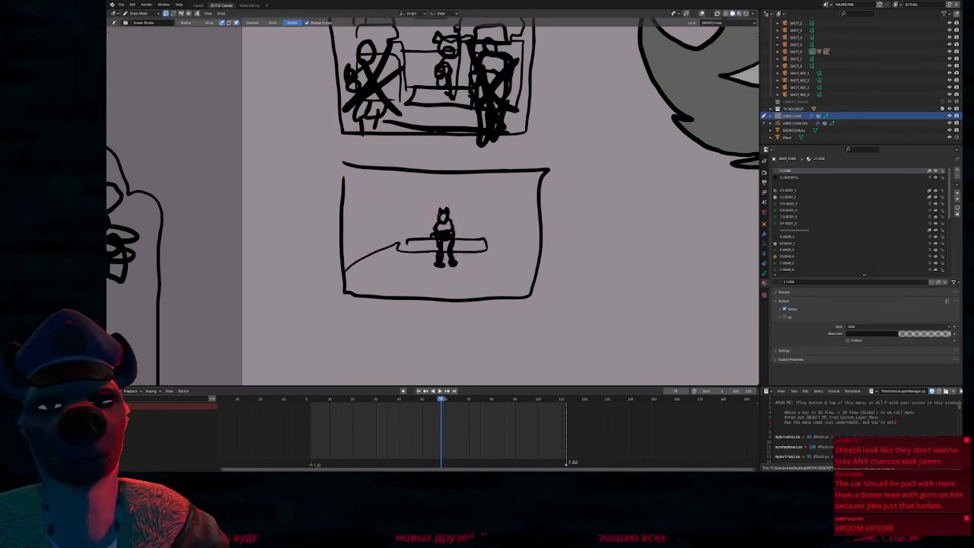
key("ctrl+z")
key("1")
left_click_drag(347, 171, 391, 202)
left_click_drag(350, 231, 393, 225)
left_click_drag(495, 227, 545, 250)
mouse_move(493, 206)
left_mouse_down()
mouse_move(495, 228)
mouse_move(536, 173)
left_mouse_up()
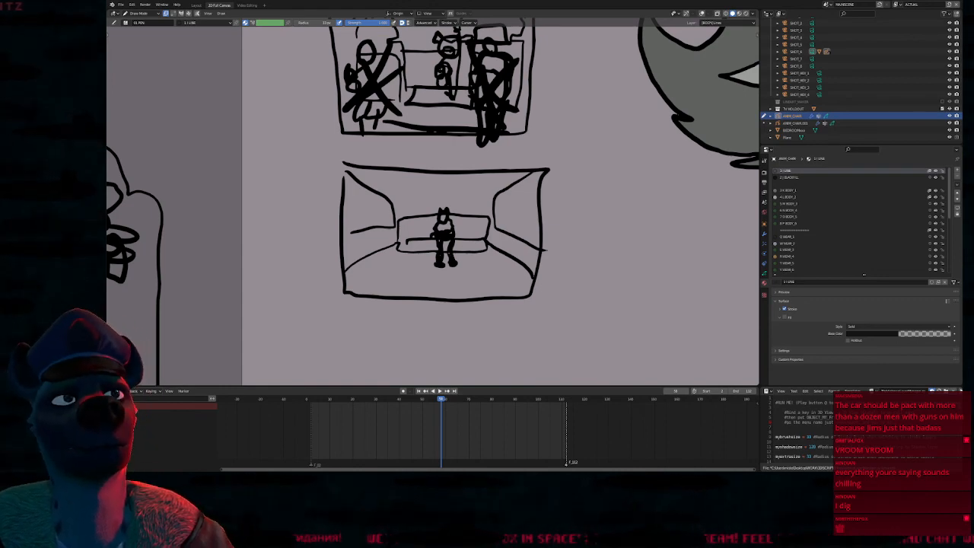
Move both storyboard panels closer to the left edge of the camera frame
scroll(470, 228, "up", 3)
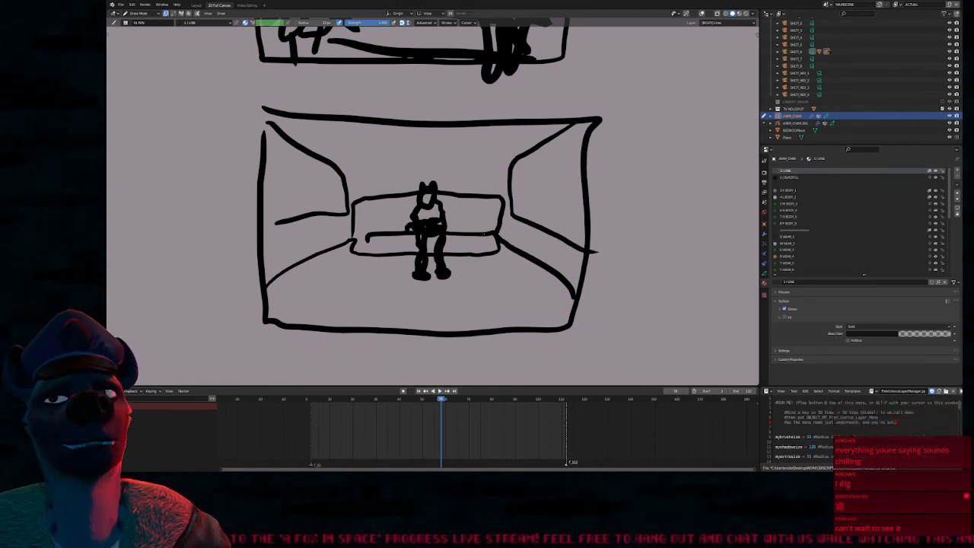
mouse_move(478, 184)
middle_mouse_down("shift")
mouse_move(520, 259)
mouse_move(500, 295)
mouse_move(480, 193)
middle_mouse_up("shift")
mouse_move(480, 193)
middle_mouse_down("ctrl")
mouse_move(495, 244)
mouse_move(489, 300)
middle_mouse_up("ctrl")
key("Tab")
mouse_move(396, 335)
left_mouse_down()
mouse_move(358, 178)
mouse_move(595, 117)
mouse_move(578, 342)
mouse_move(572, 335)
left_mouse_up()
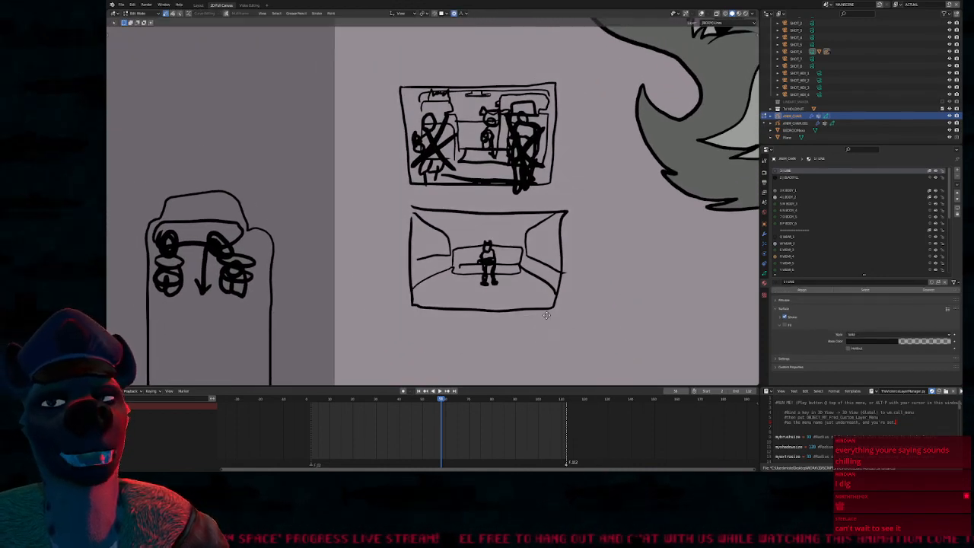
key("g")
left_click(504, 253)
key("Tab")
Sketch a low dotted arc along the lower panel's bottom edge and enclose it in a thin trapezoid outline
mouse_move(444, 261)
middle_mouse_down("shift")
mouse_move(473, 316)
mouse_move(465, 224)
middle_mouse_up("shift")
mouse_move(421, 213)
left_mouse_down()
mouse_move(431, 200)
mouse_move(482, 195)
mouse_move(535, 212)
left_mouse_up()
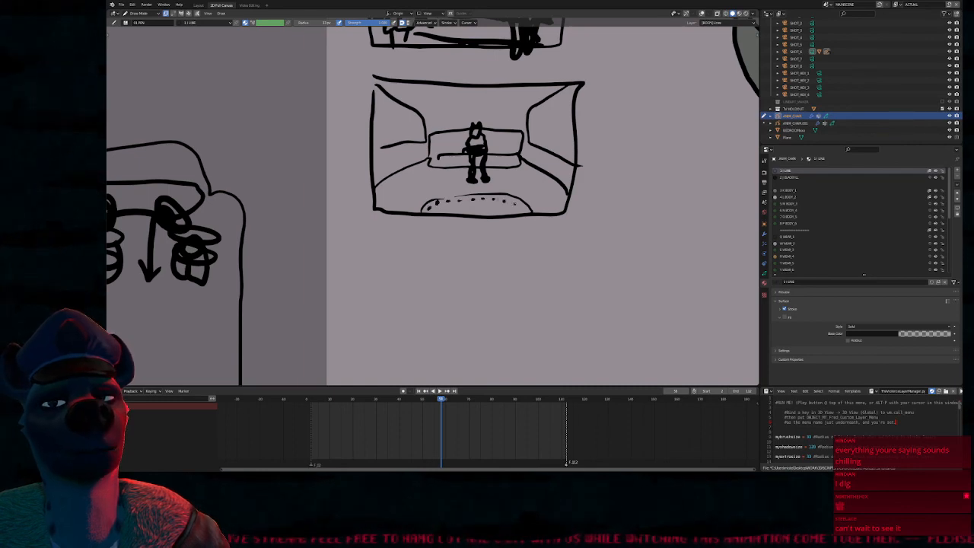
middle_click_drag(468, 219, 471, 274, "shift")
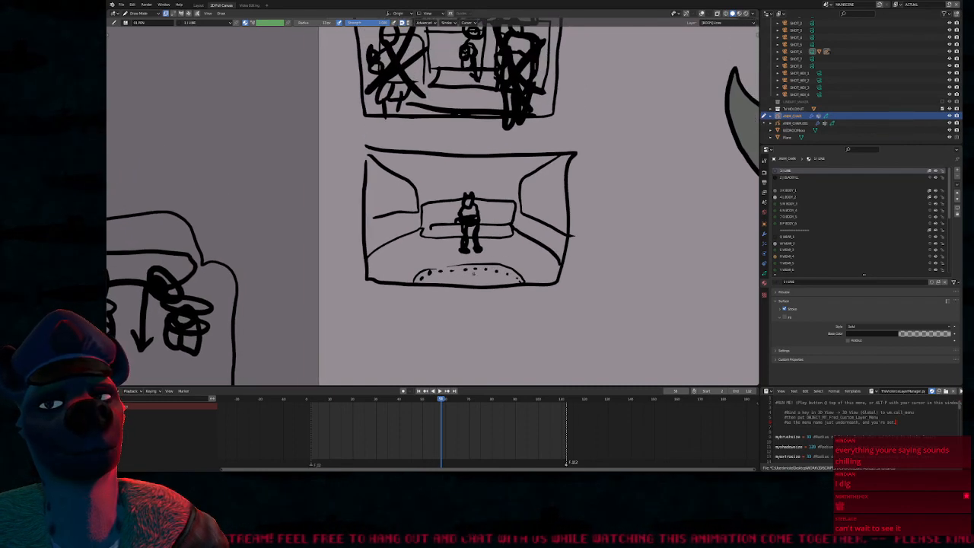
mouse_move(386, 283)
left_mouse_down()
mouse_move(391, 271)
mouse_move(472, 254)
mouse_move(542, 290)
left_mouse_up()
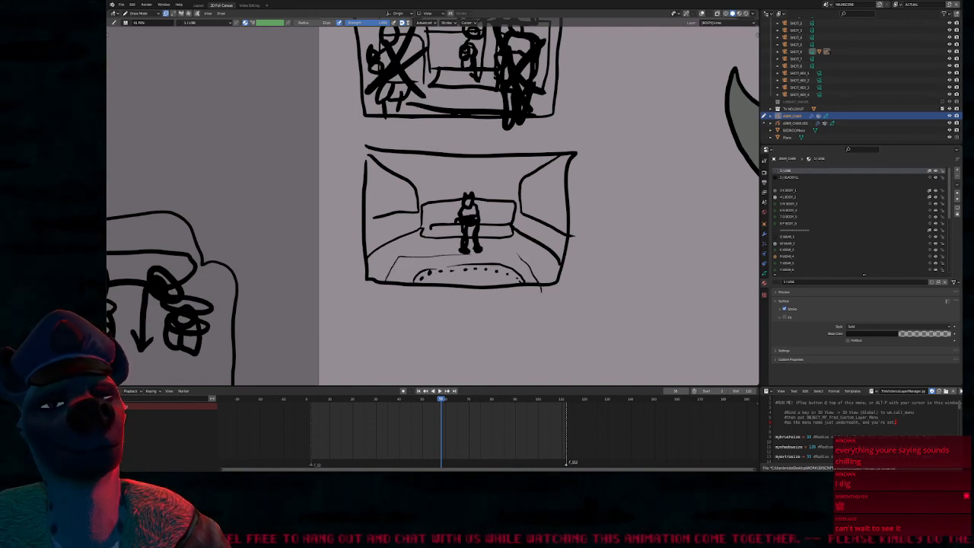
left_click_drag(517, 255, 474, 255)
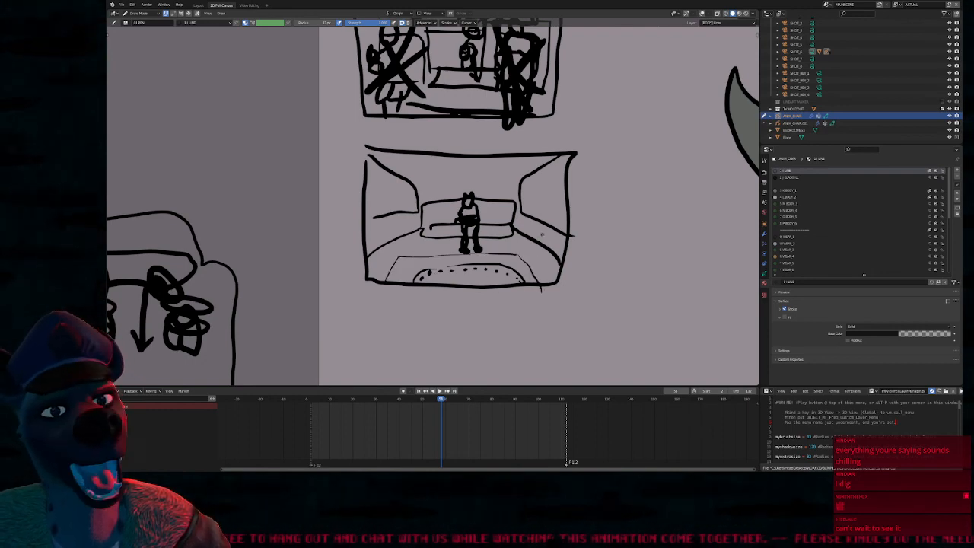
Draw long side seats receding along the left and right walls of the lower panel's car interior
mouse_move(401, 241)
left_mouse_down()
mouse_move(385, 266)
mouse_move(400, 231)
mouse_move(374, 220)
mouse_move(367, 246)
left_mouse_up()
mouse_move(519, 229)
left_mouse_down()
mouse_move(563, 255)
mouse_move(515, 242)
mouse_move(522, 216)
left_mouse_up()
mouse_move(520, 209)
left_mouse_down()
mouse_move(534, 213)
mouse_move(567, 262)
left_mouse_up()
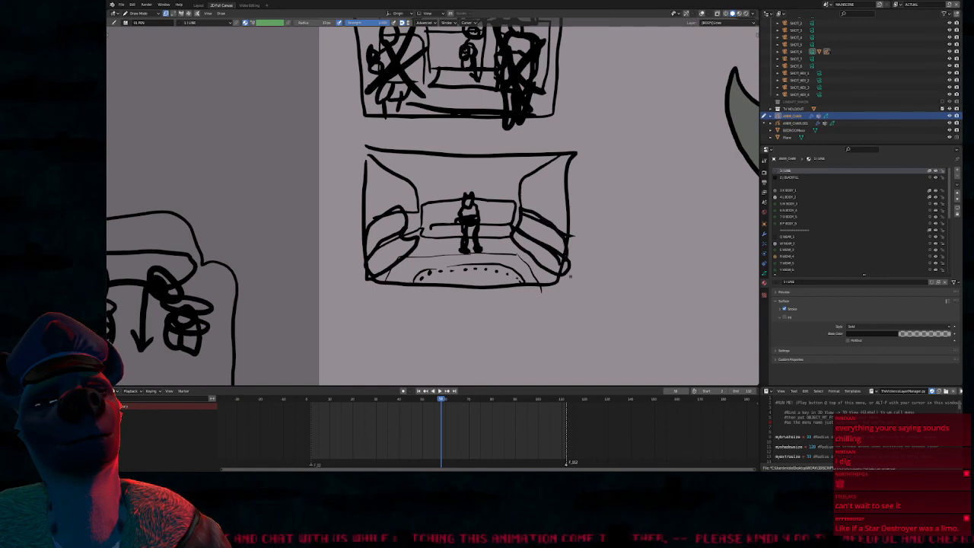
mouse_move(590, 245)
middle_mouse_down("shift")
mouse_move(577, 268)
mouse_move(603, 270)
mouse_move(586, 263)
mouse_move(561, 279)
mouse_move(548, 264)
middle_mouse_up("shift")
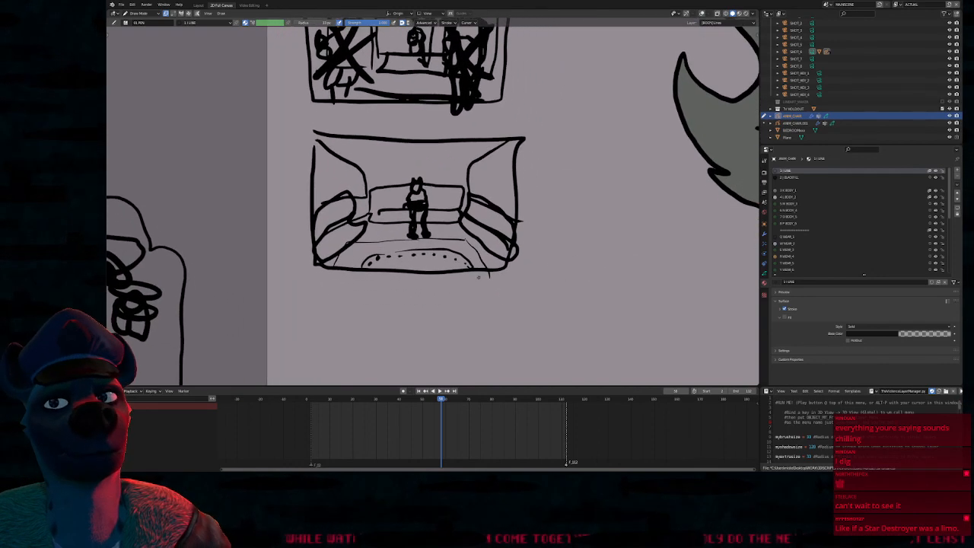
Add short ticks above the dotted arc and a thin rounded outline around the seated figure and bench
mouse_move(389, 243)
left_mouse_down()
mouse_move(382, 255)
mouse_move(420, 250)
left_mouse_up()
left_click_drag(435, 241, 437, 248)
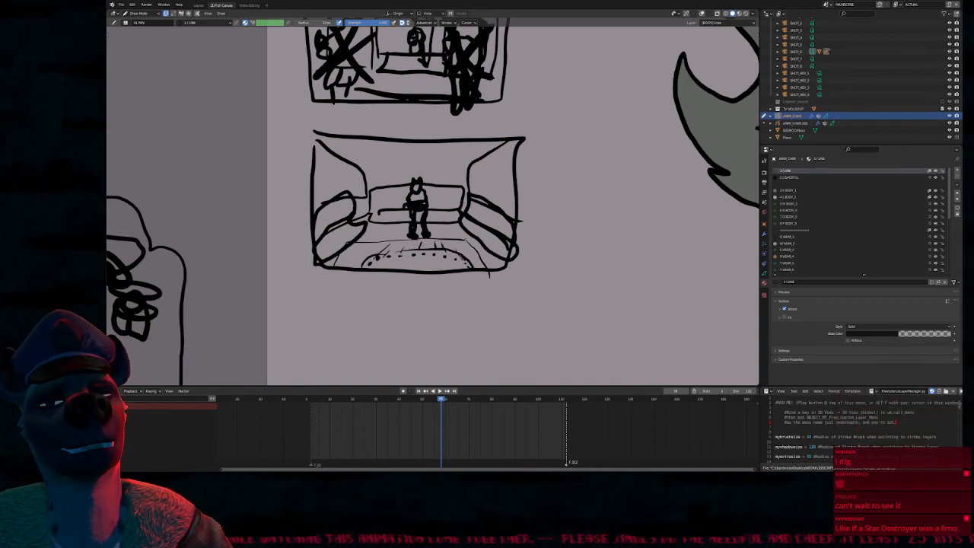
mouse_move(389, 234)
left_mouse_down()
mouse_move(380, 190)
mouse_move(388, 157)
mouse_move(417, 148)
mouse_move(445, 158)
mouse_move(455, 181)
left_mouse_up()
mouse_move(459, 223)
left_mouse_down()
mouse_move(454, 238)
mouse_move(419, 245)
mouse_move(387, 229)
mouse_move(386, 245)
left_mouse_up()
middle_click_drag(471, 302, 438, 256, "shift")
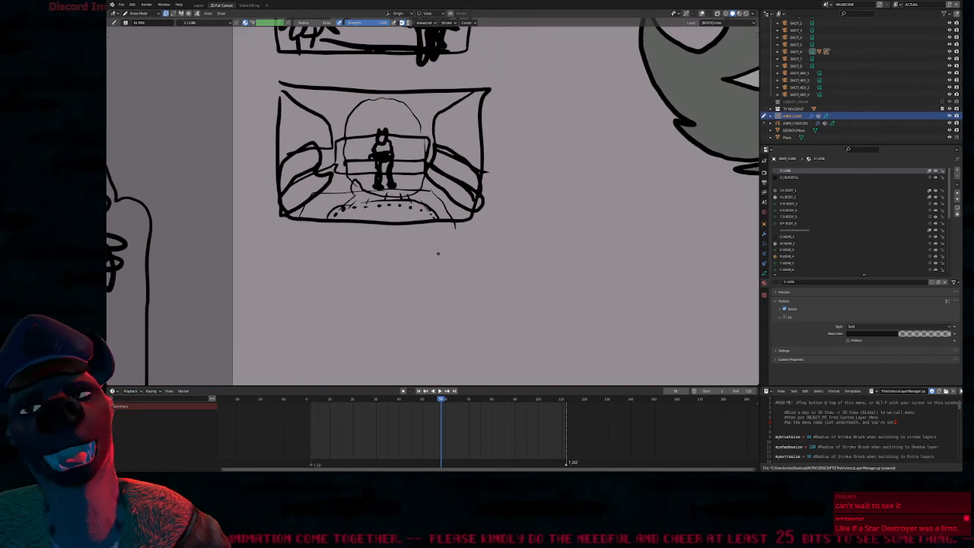
scroll(454, 251, "up", 6, "shift")
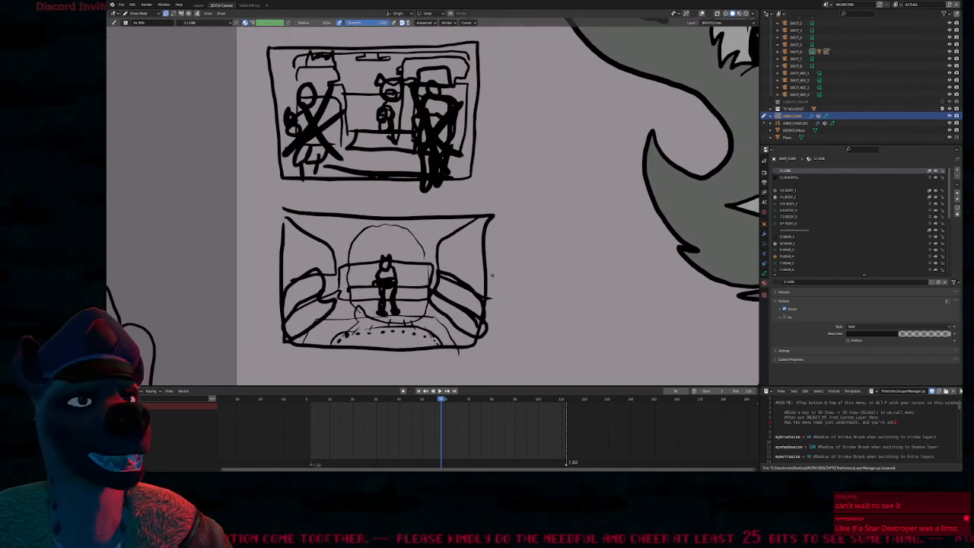
scroll(501, 259, "down", 1, "shift")
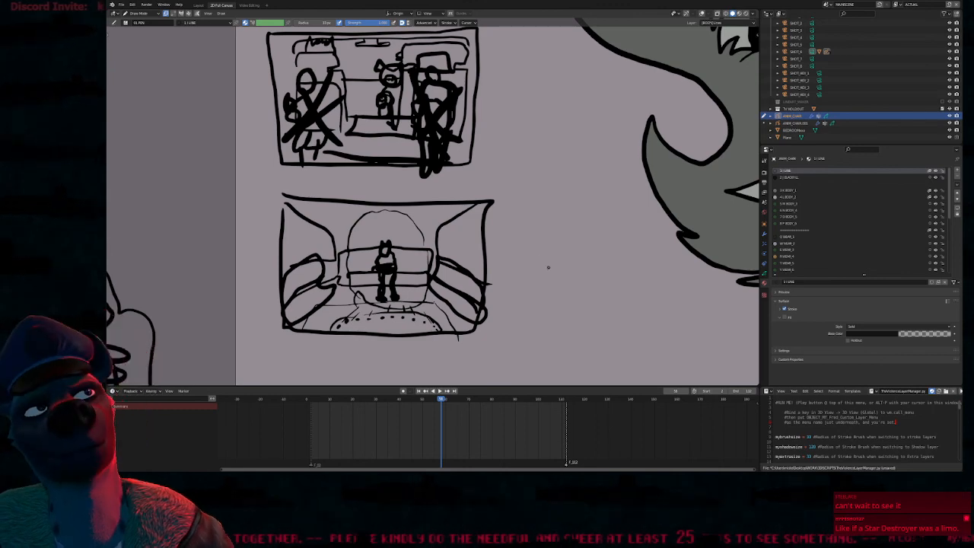
middle_click_drag(462, 291, 468, 339, "shift")
mouse_move(530, 223)
middle_mouse_down("shift")
mouse_move(533, 258)
mouse_move(516, 247)
mouse_move(524, 226)
middle_mouse_up("shift")
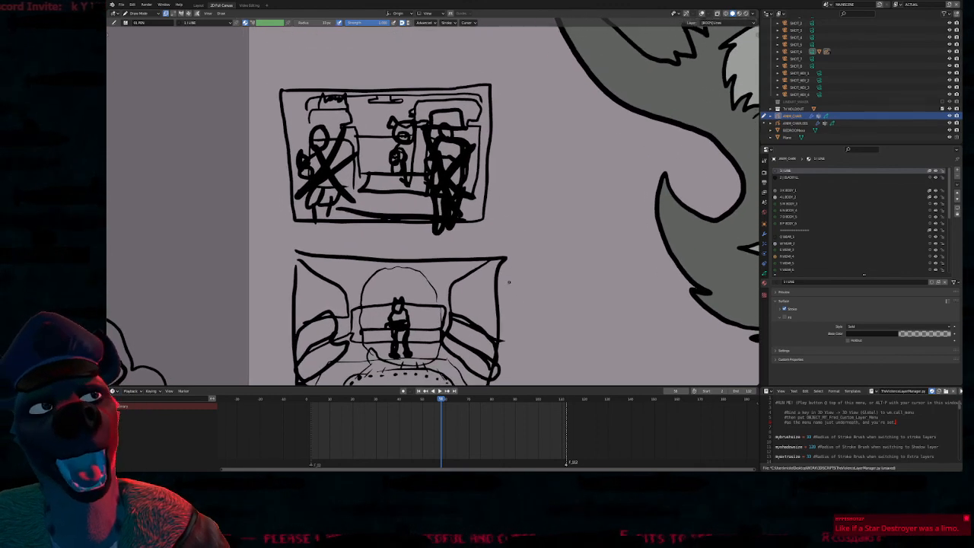
middle_click_drag(498, 299, 536, 200, "shift")
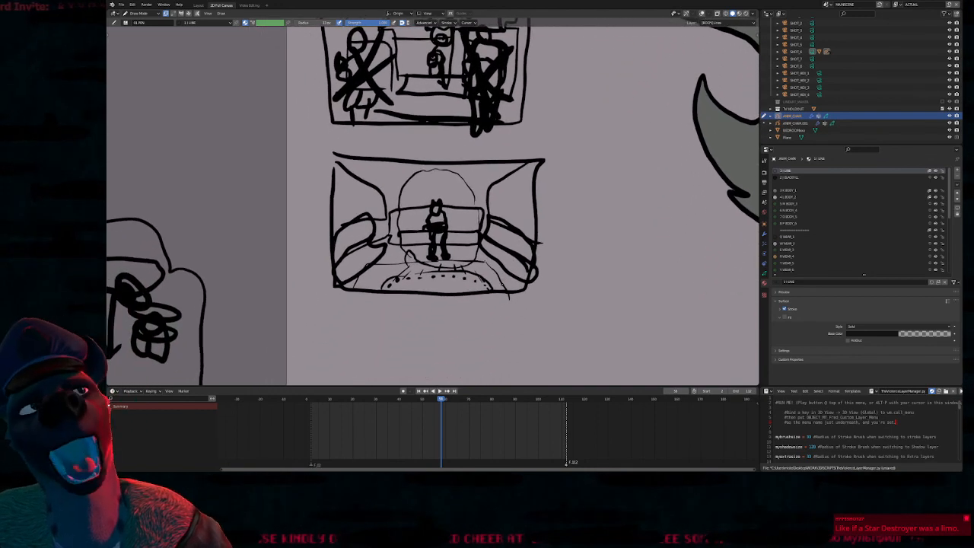
mouse_move(472, 308)
middle_mouse_down("shift")
mouse_move(459, 299)
mouse_move(468, 305)
middle_mouse_up("shift")
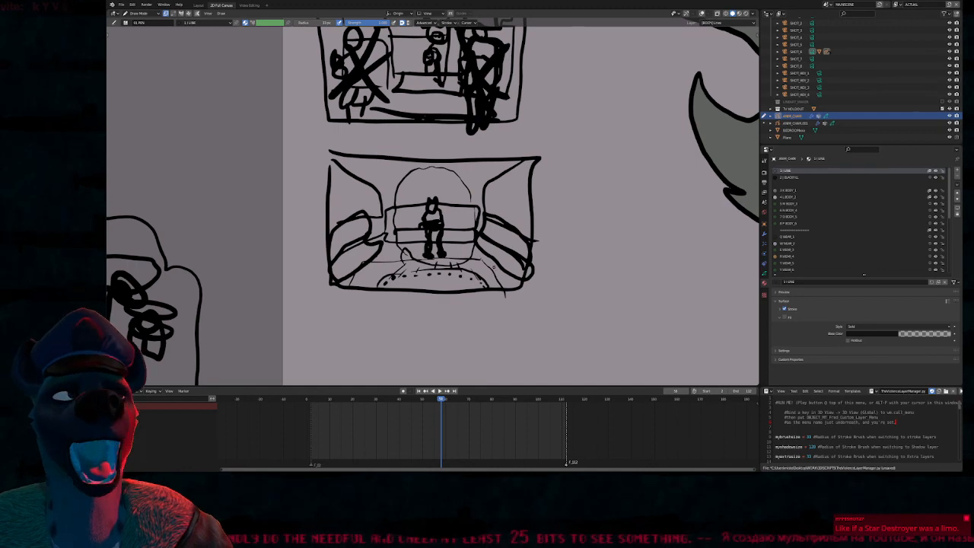
Add a small angular stroke on the floor just left of the seated figure's bench in the lower panel
middle_click_drag(457, 251, 450, 257, "shift")
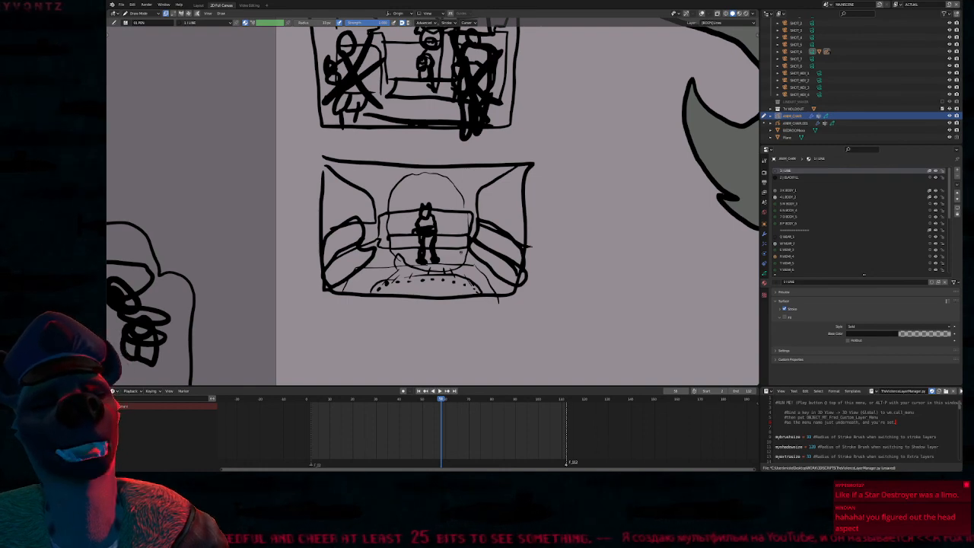
middle_click_drag(461, 260, 452, 270, "shift")
middle_click_drag(388, 268, 393, 265, "shift")
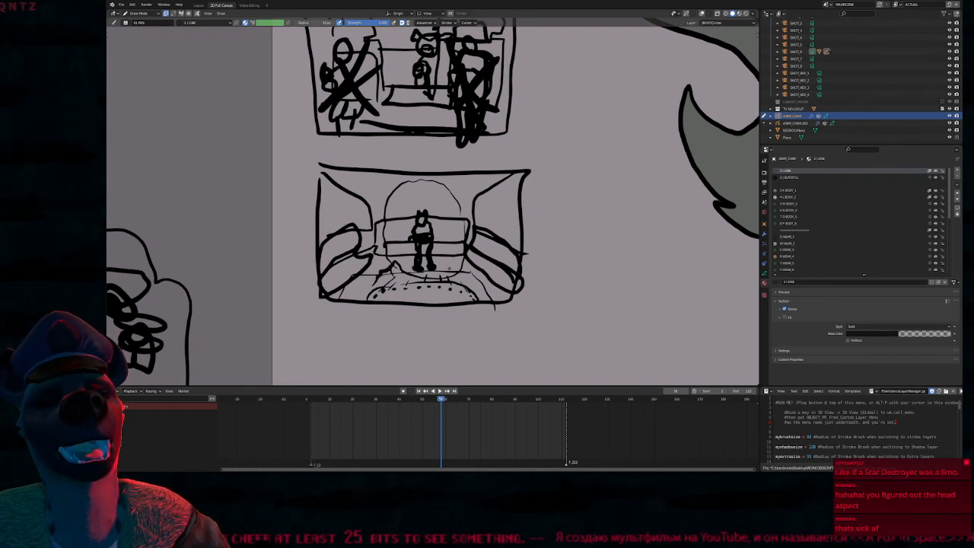
Draw an empty rectangular storyboard frame of similar size directly below the limousine interior panel
mouse_move(390, 334)
middle_mouse_down("shift")
mouse_move(396, 235)
mouse_move(422, 218)
middle_mouse_up("shift")
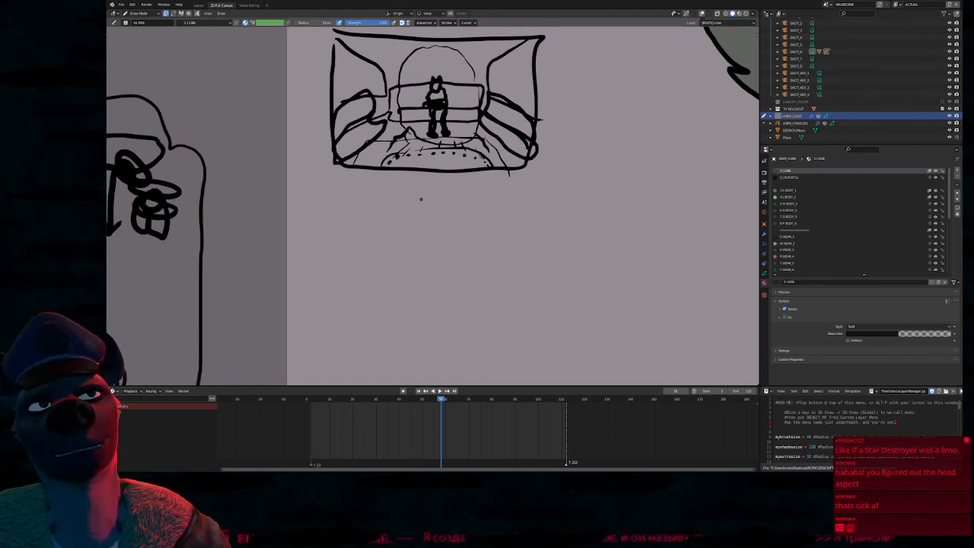
mouse_move(337, 192)
left_mouse_down()
mouse_move(532, 191)
mouse_move(534, 312)
mouse_move(346, 308)
mouse_move(336, 196)
left_mouse_up()
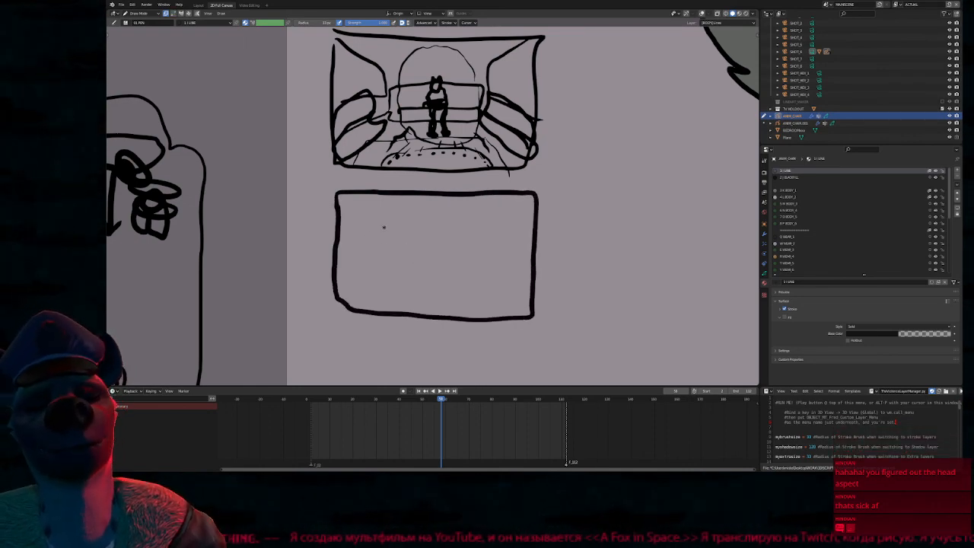
middle_click_drag(387, 233, 376, 367, "shift")
middle_click_drag(373, 44, 376, 117, "shift")
key("Tab")
mouse_move(335, 84)
left_mouse_down()
mouse_move(332, 192)
mouse_move(399, 200)
mouse_move(483, 195)
mouse_move(504, 152)
mouse_move(509, 95)
mouse_move(488, 80)
left_mouse_up()
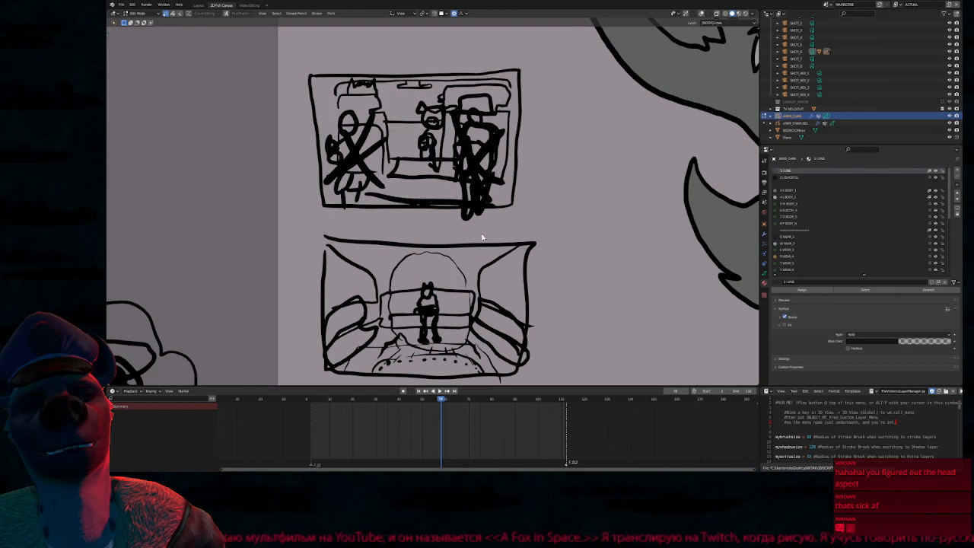
scroll(576, 228, "down", 3)
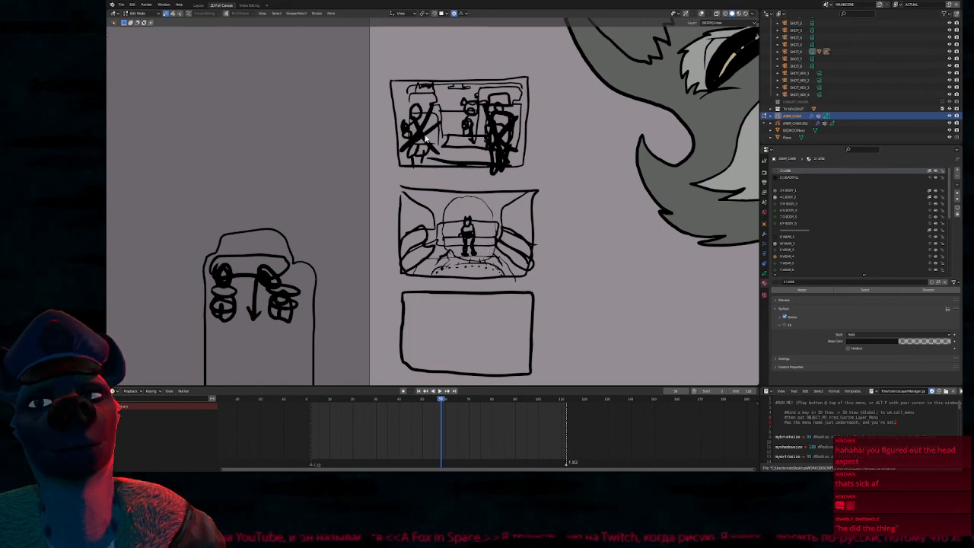
key("g")
right_click(576, 181)
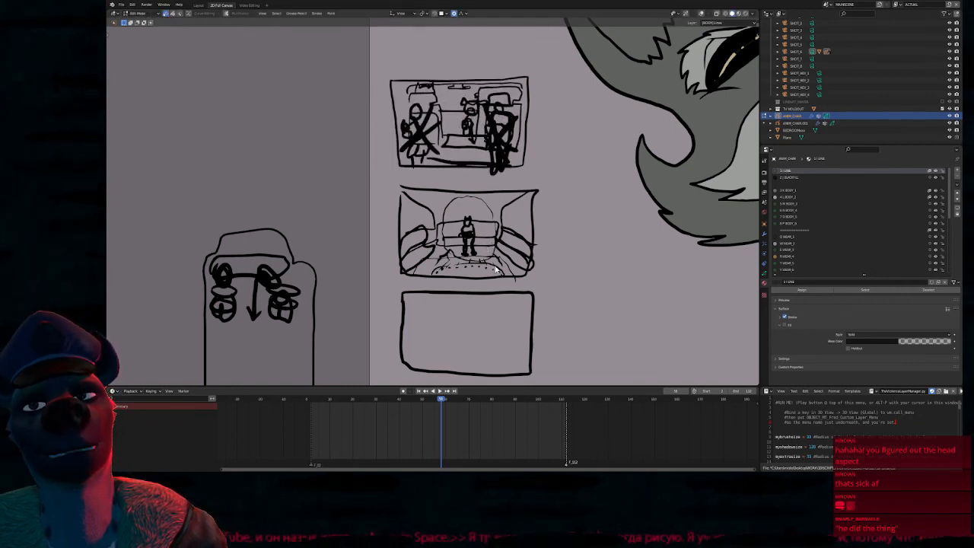
Return to drawing and add short bench strokes along the row of rear seats in the car plan
middle_click_drag(444, 325, 513, 196, "shift")
middle_click_drag(408, 236, 456, 249, "shift")
key("Tab")
mouse_move(335, 313)
left_mouse_down()
mouse_move(347, 311)
mouse_move(345, 298)
mouse_move(353, 307)
mouse_move(413, 292)
mouse_move(417, 310)
left_mouse_up()
mouse_move(388, 310)
left_mouse_down()
mouse_move(394, 281)
mouse_move(397, 309)
left_mouse_up()
mouse_move(406, 289)
left_mouse_down()
mouse_move(411, 299)
mouse_move(402, 308)
left_mouse_up()
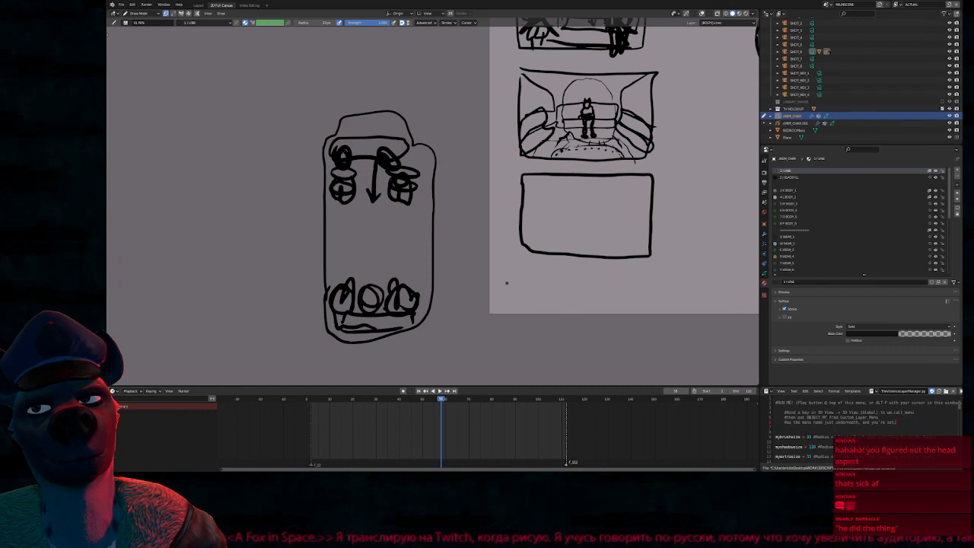
Draw a small upward arrow between the empty bottom frame and the limousine interior panel above it
mouse_move(541, 236)
middle_mouse_down("shift")
mouse_move(513, 234)
mouse_move(530, 237)
middle_mouse_up("shift")
middle_click_drag(567, 208, 462, 242, "shift")
middle_click_drag(498, 189, 481, 219, "shift")
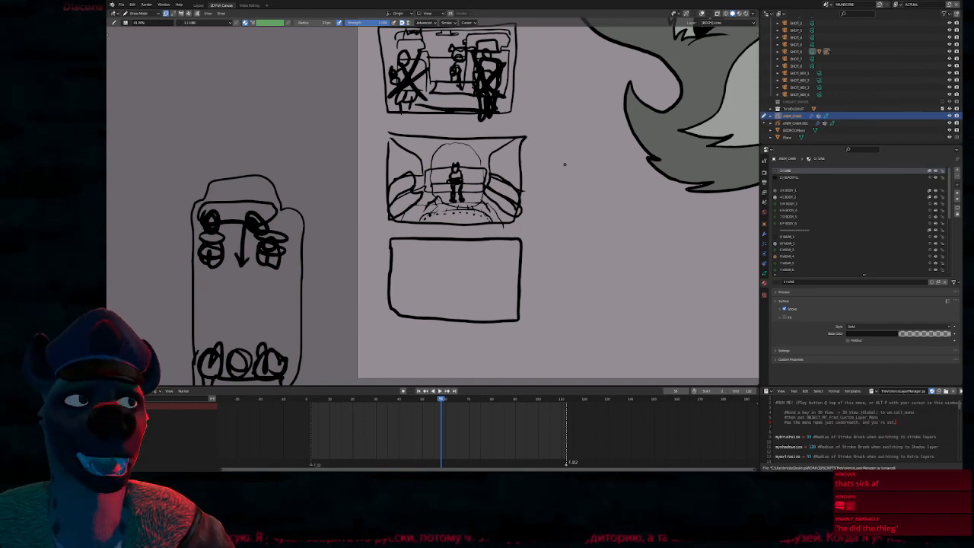
middle_click_drag(490, 307, 482, 239, "shift")
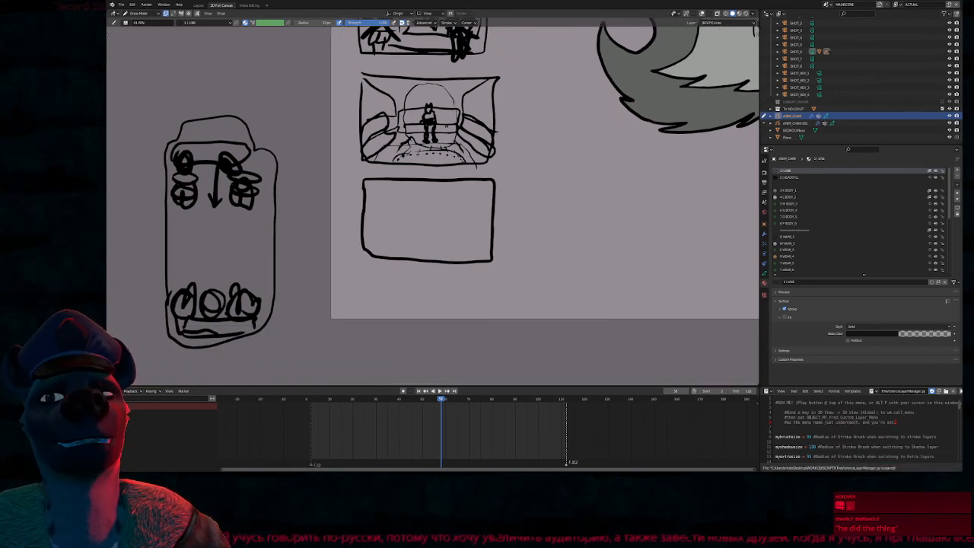
middle_click_drag(474, 175, 473, 298, "shift")
left_click_drag(424, 293, 437, 291)
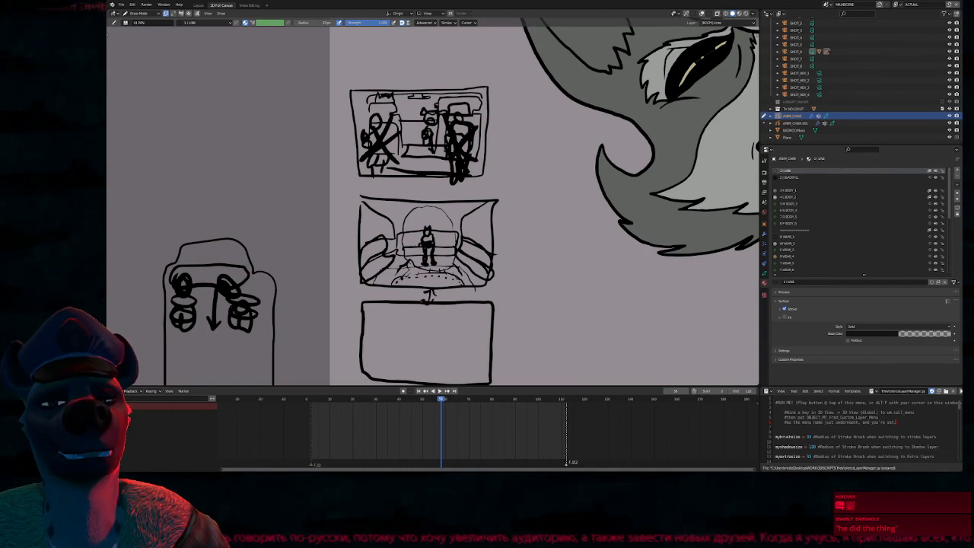
middle_click_drag(401, 352, 405, 298, "shift")
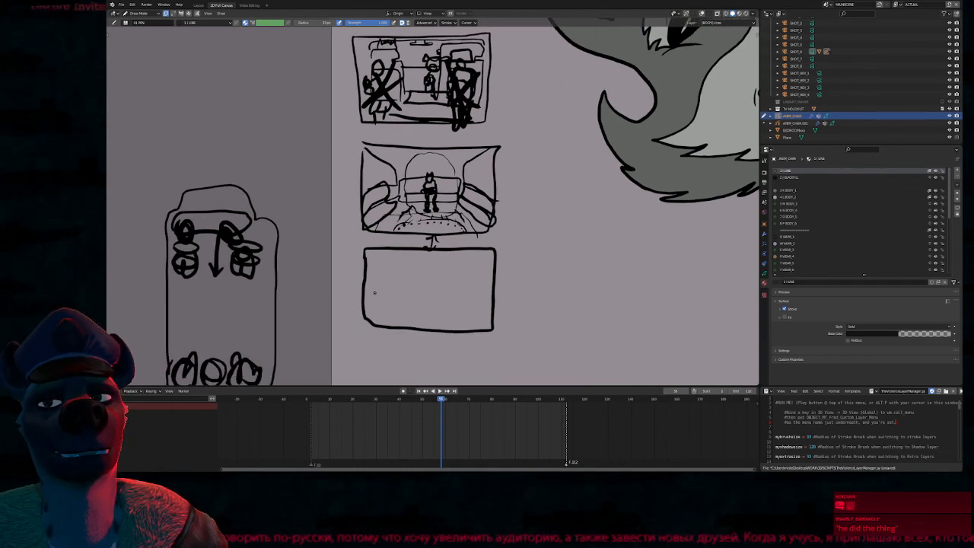